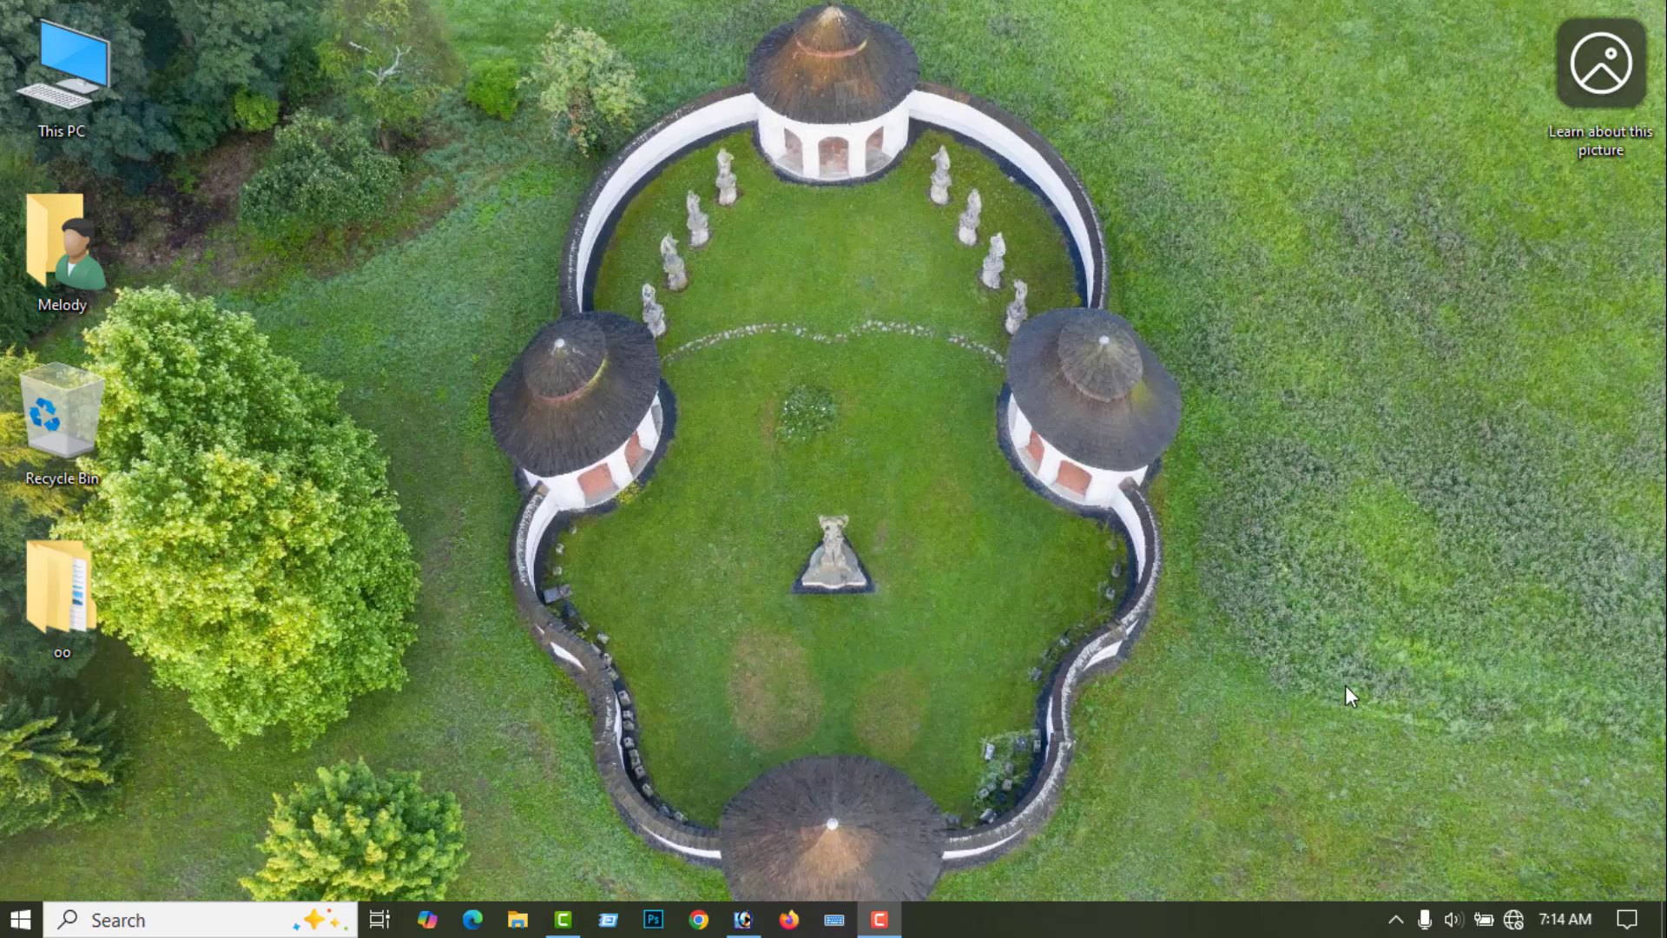
# Step: Switch to Adobe Photoshop and view the Global Light settings without changing them
pyautogui.click(742, 919)
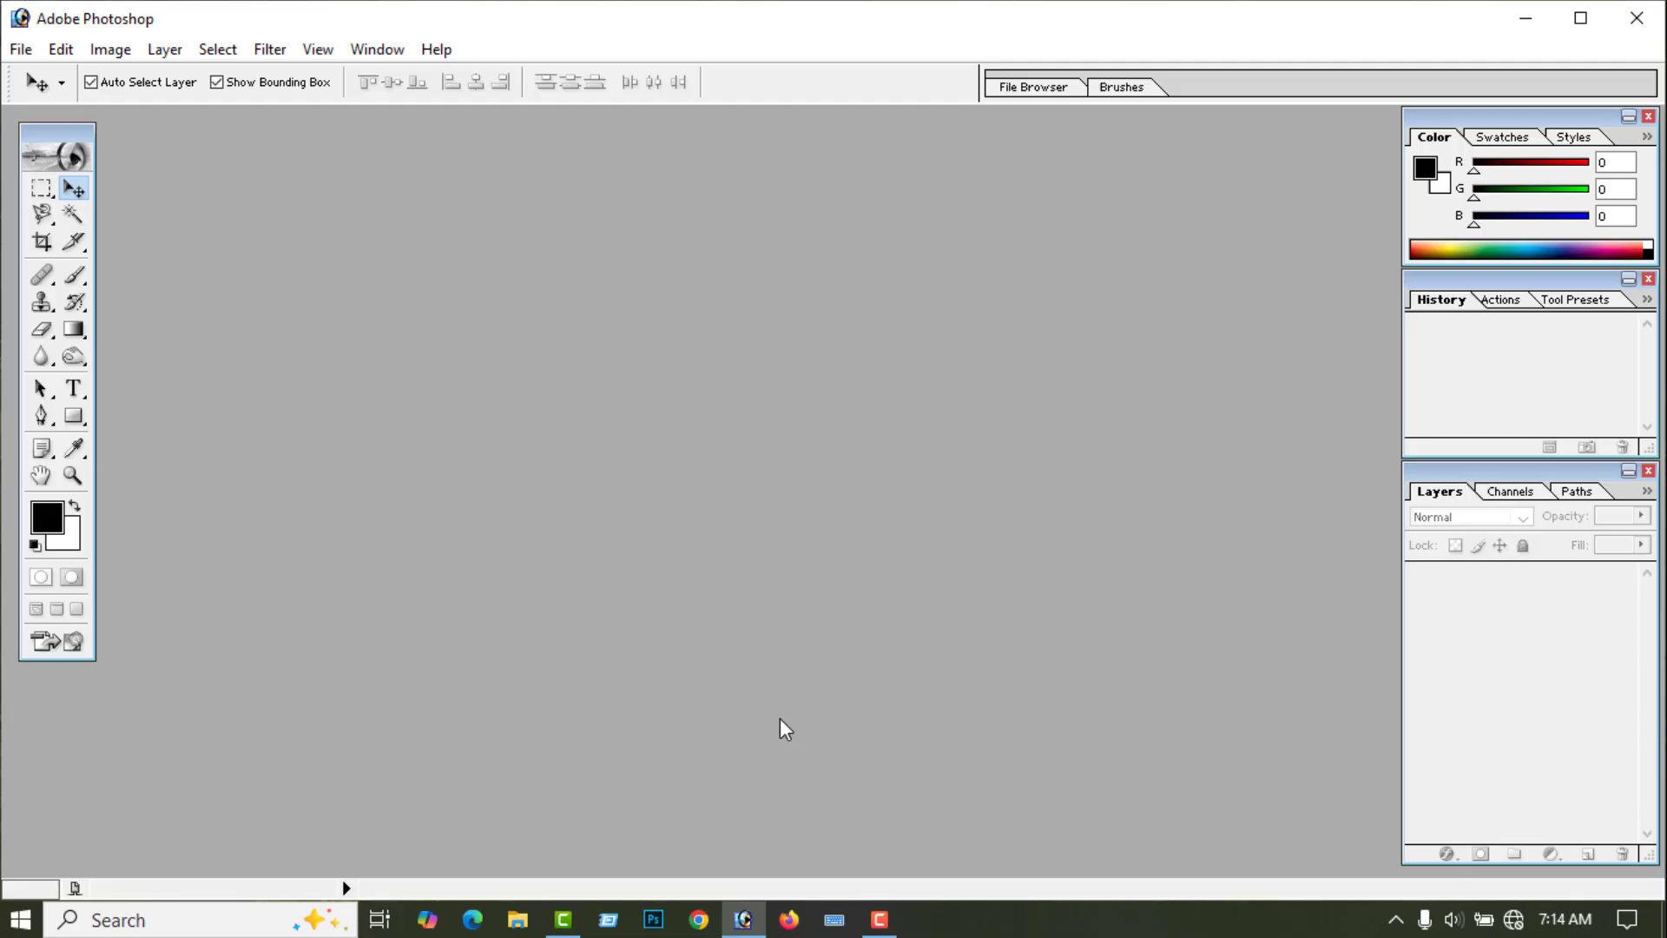
pyautogui.click(167, 50)
pyautogui.moveTo(226, 198)
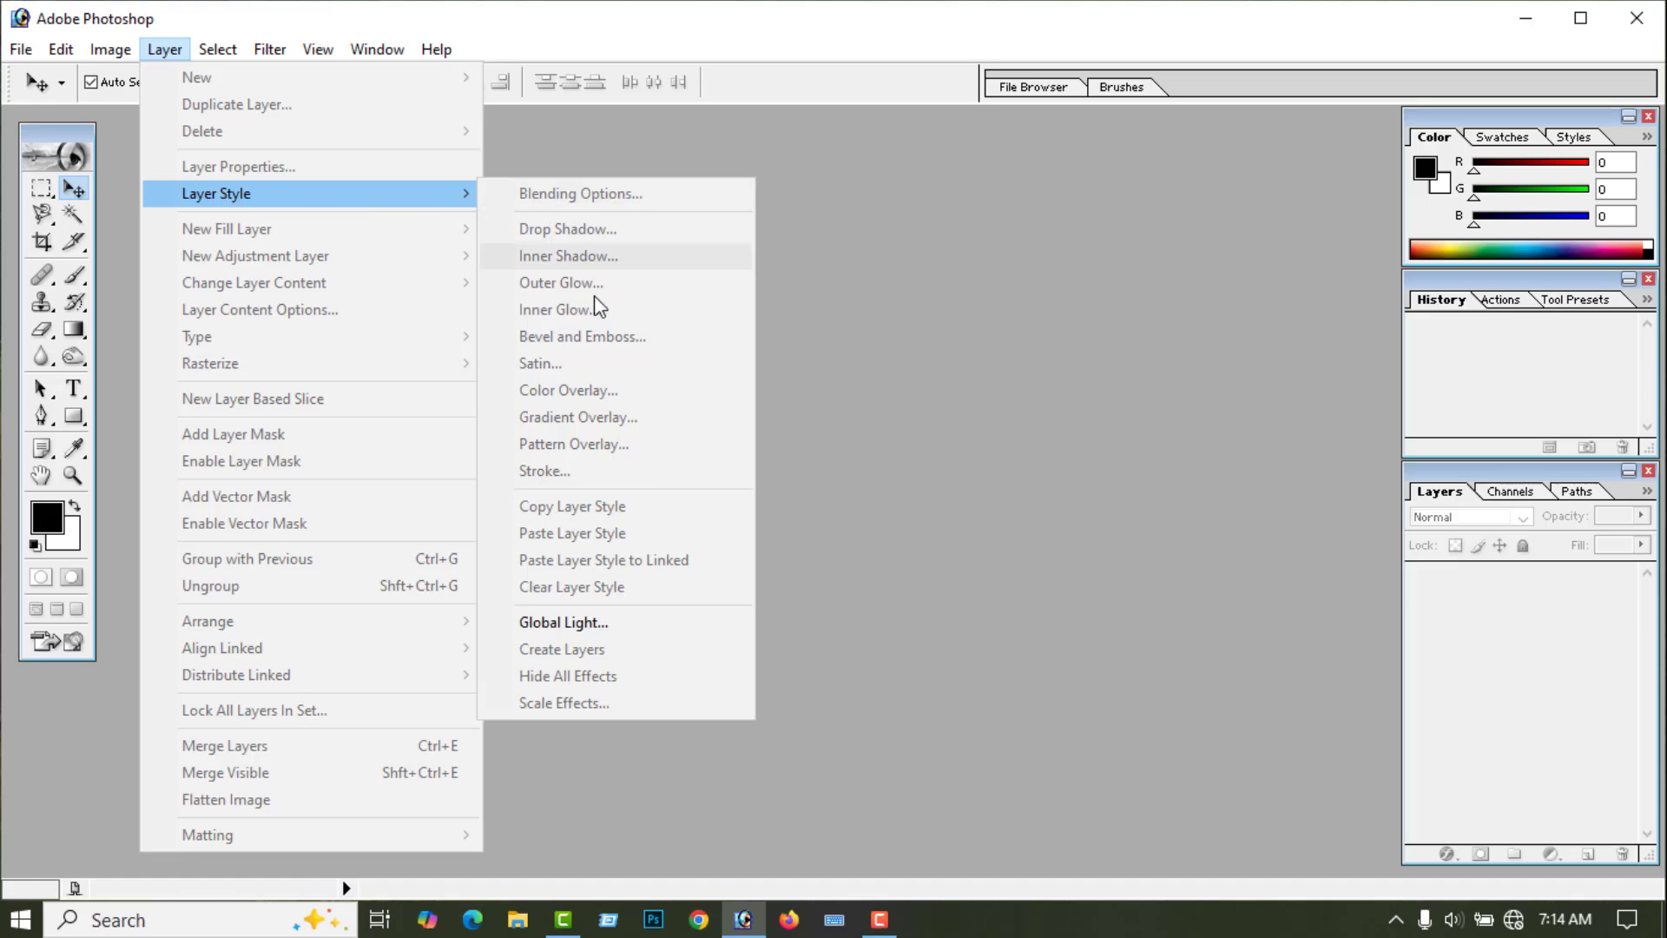
pyautogui.click(582, 622)
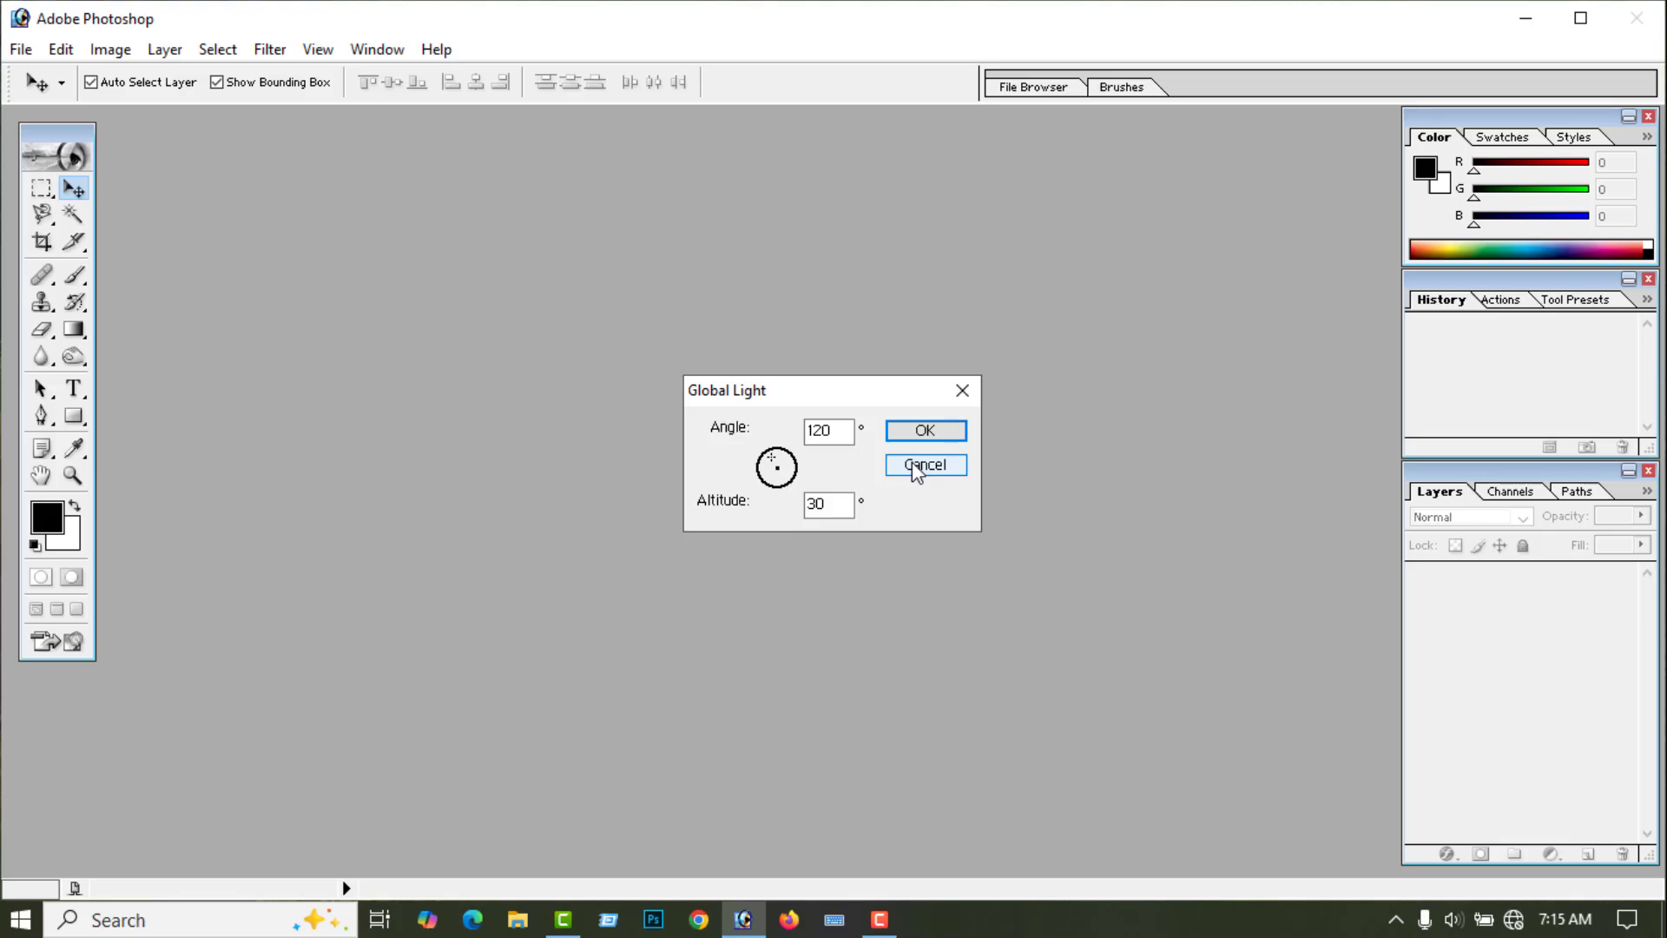
pyautogui.click(961, 393)
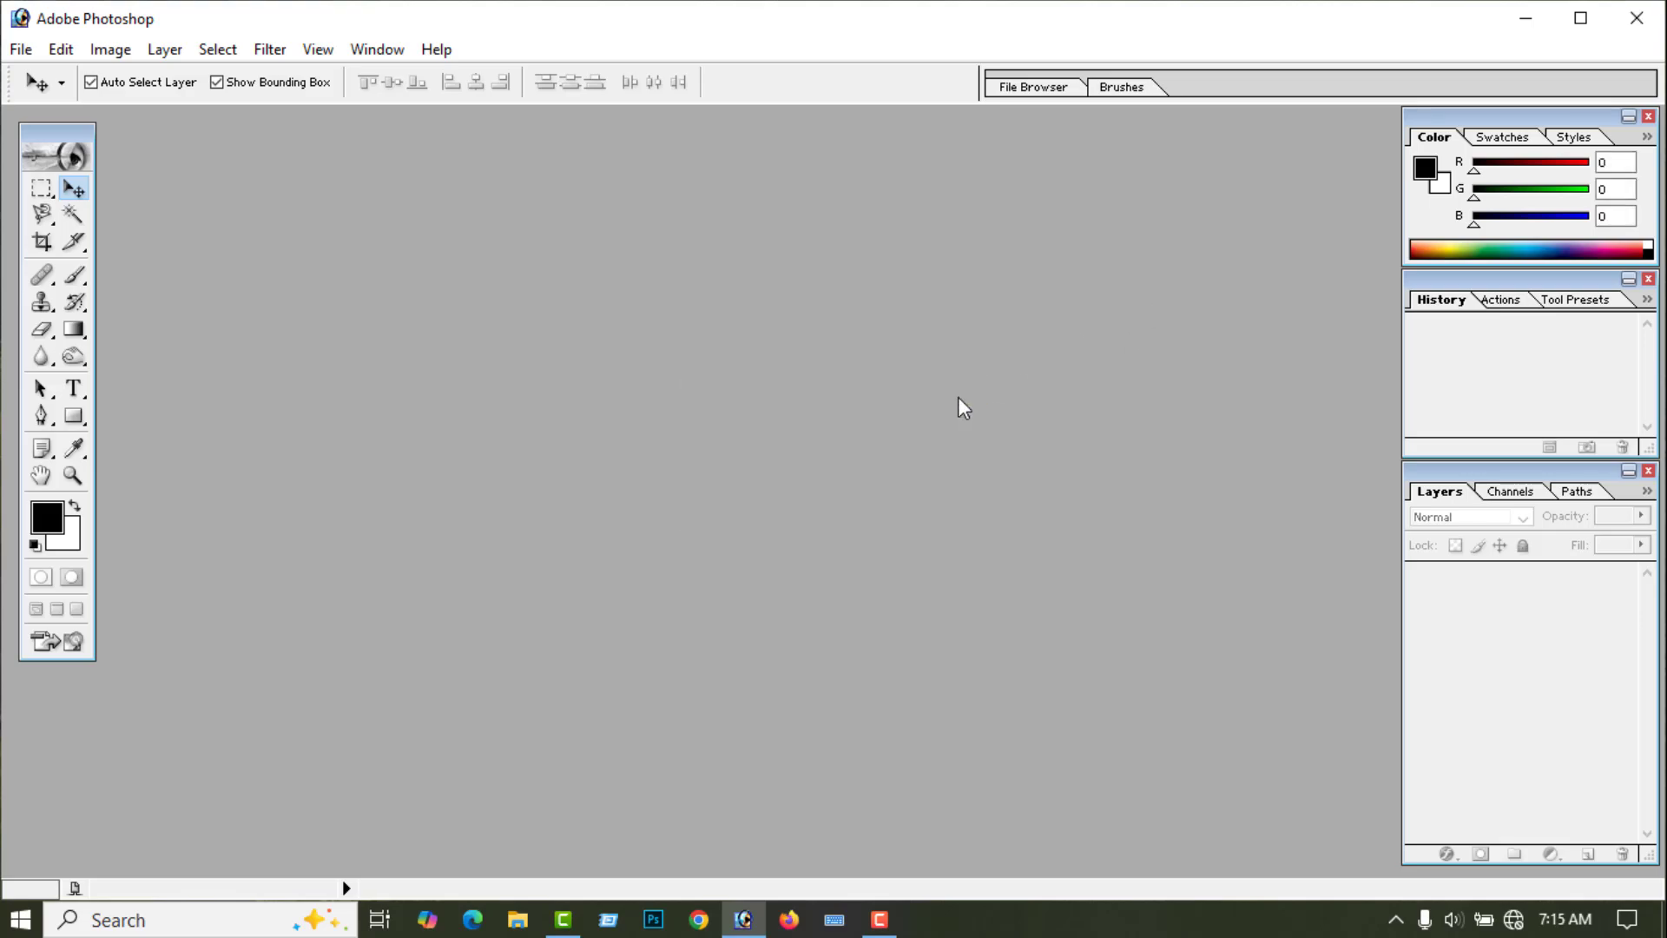
# Step: Create a new 1920 x 1080 pixel RGB document with white contents and maximize its window
pyautogui.click(21, 49)
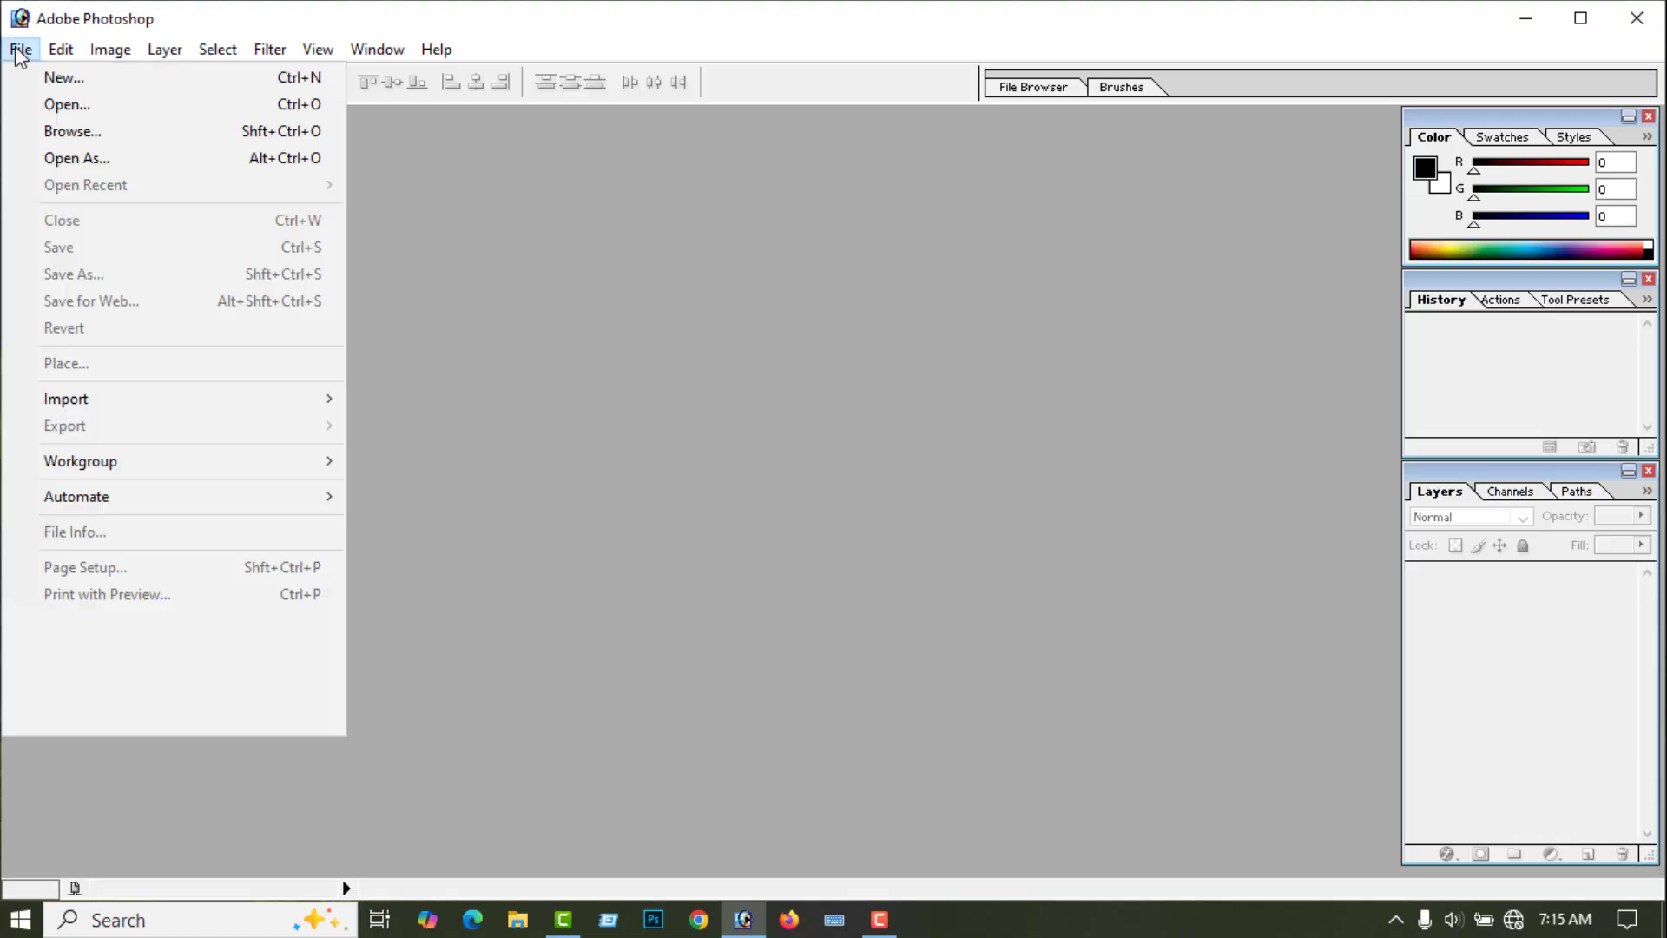
pyautogui.click(62, 75)
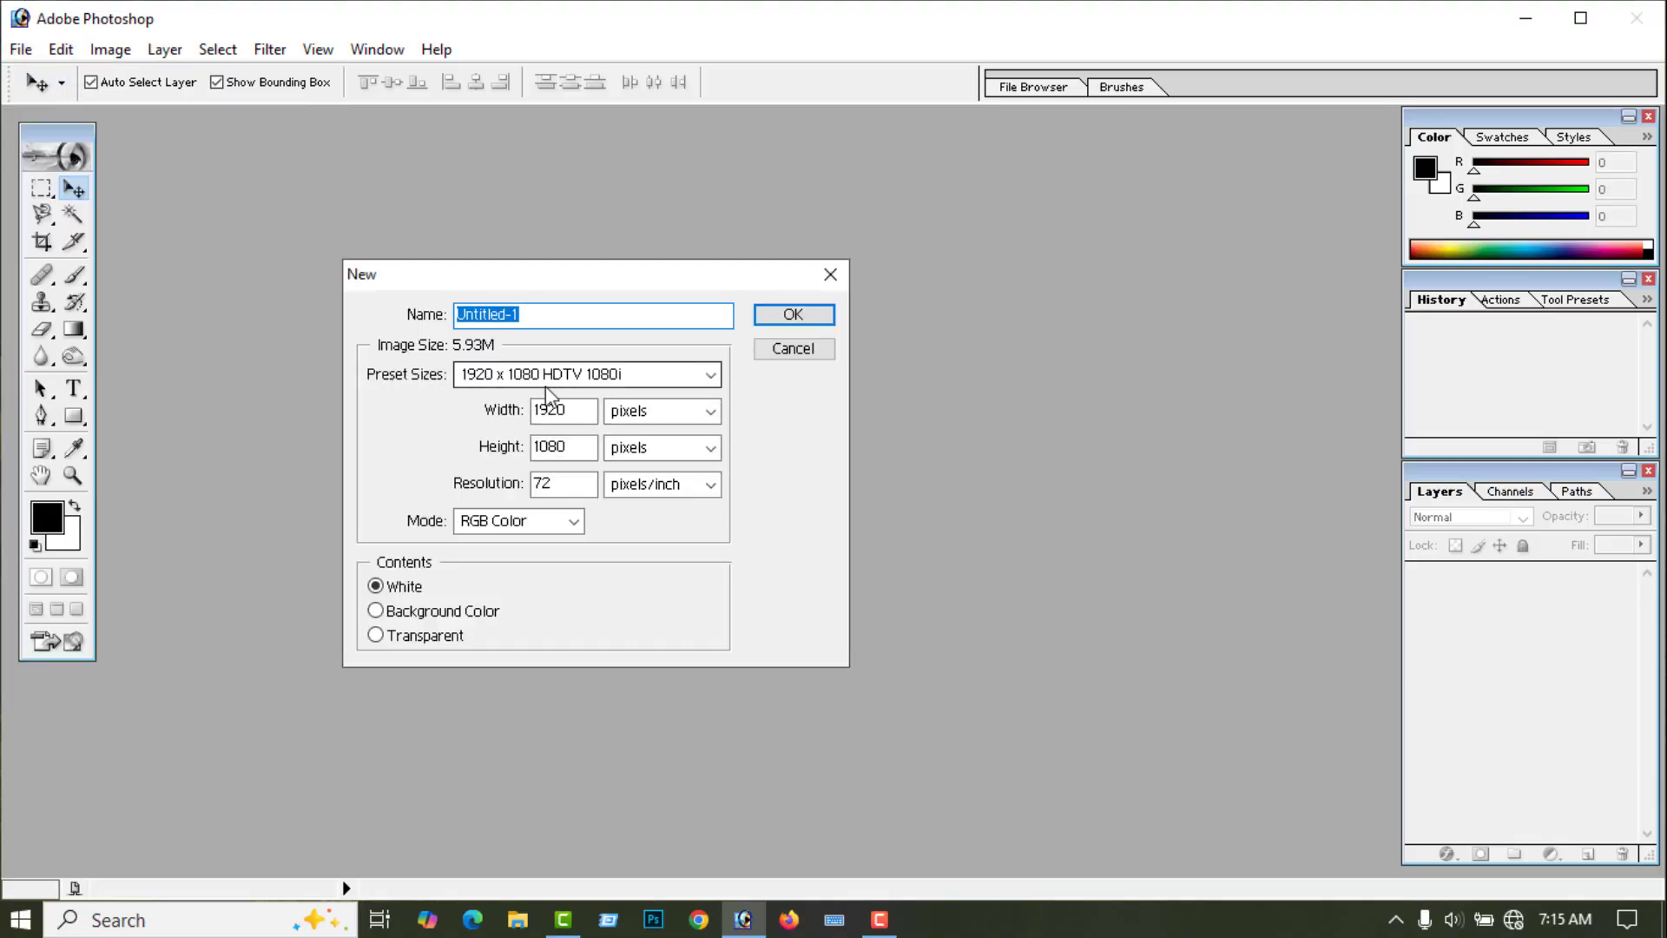
pyautogui.click(800, 316)
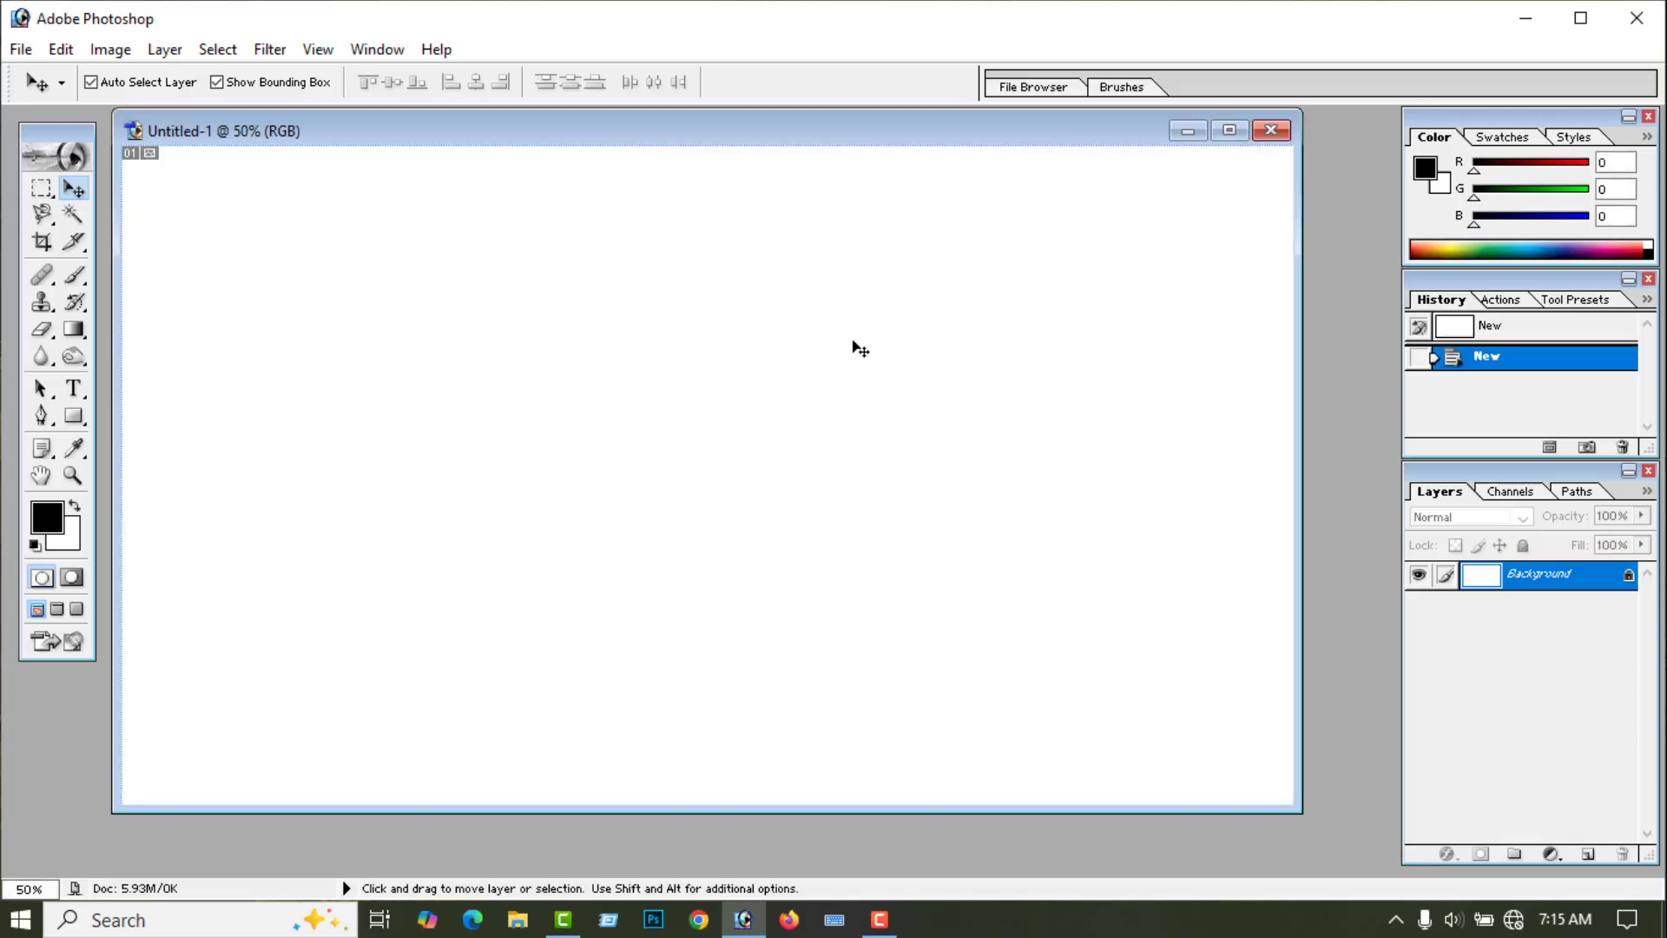
pyautogui.click(1229, 130)
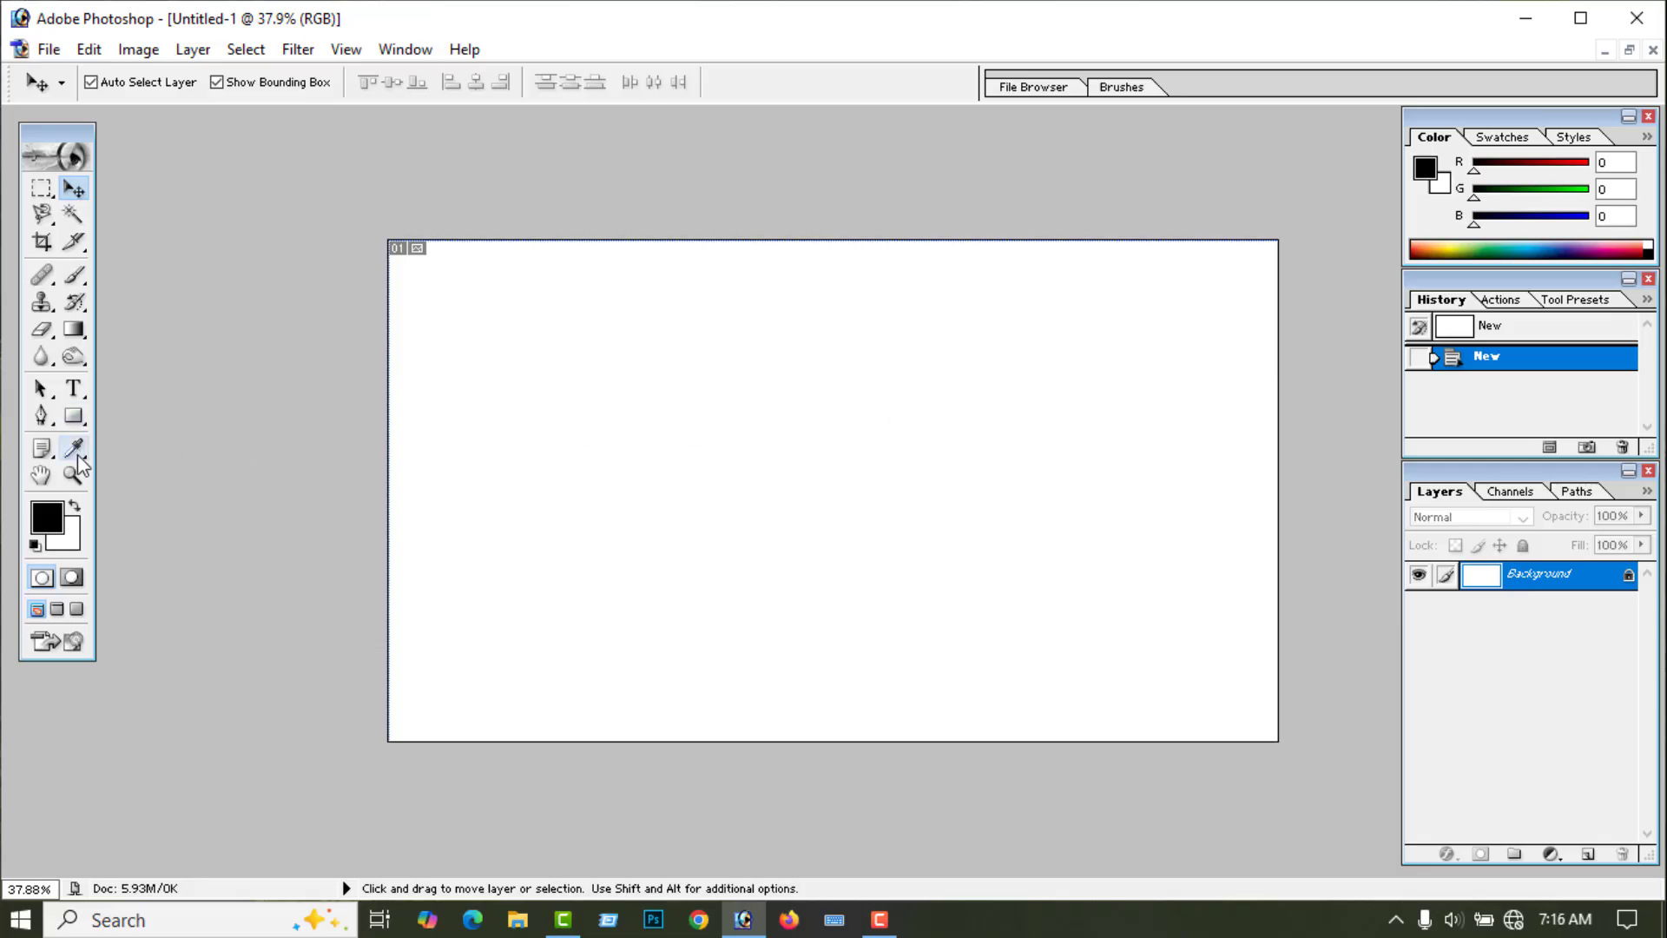
# Step: Draw three separate black rectangle shapes stepping diagonally from the canvas's upper left down toward the bottom centre
pyautogui.click(74, 416)
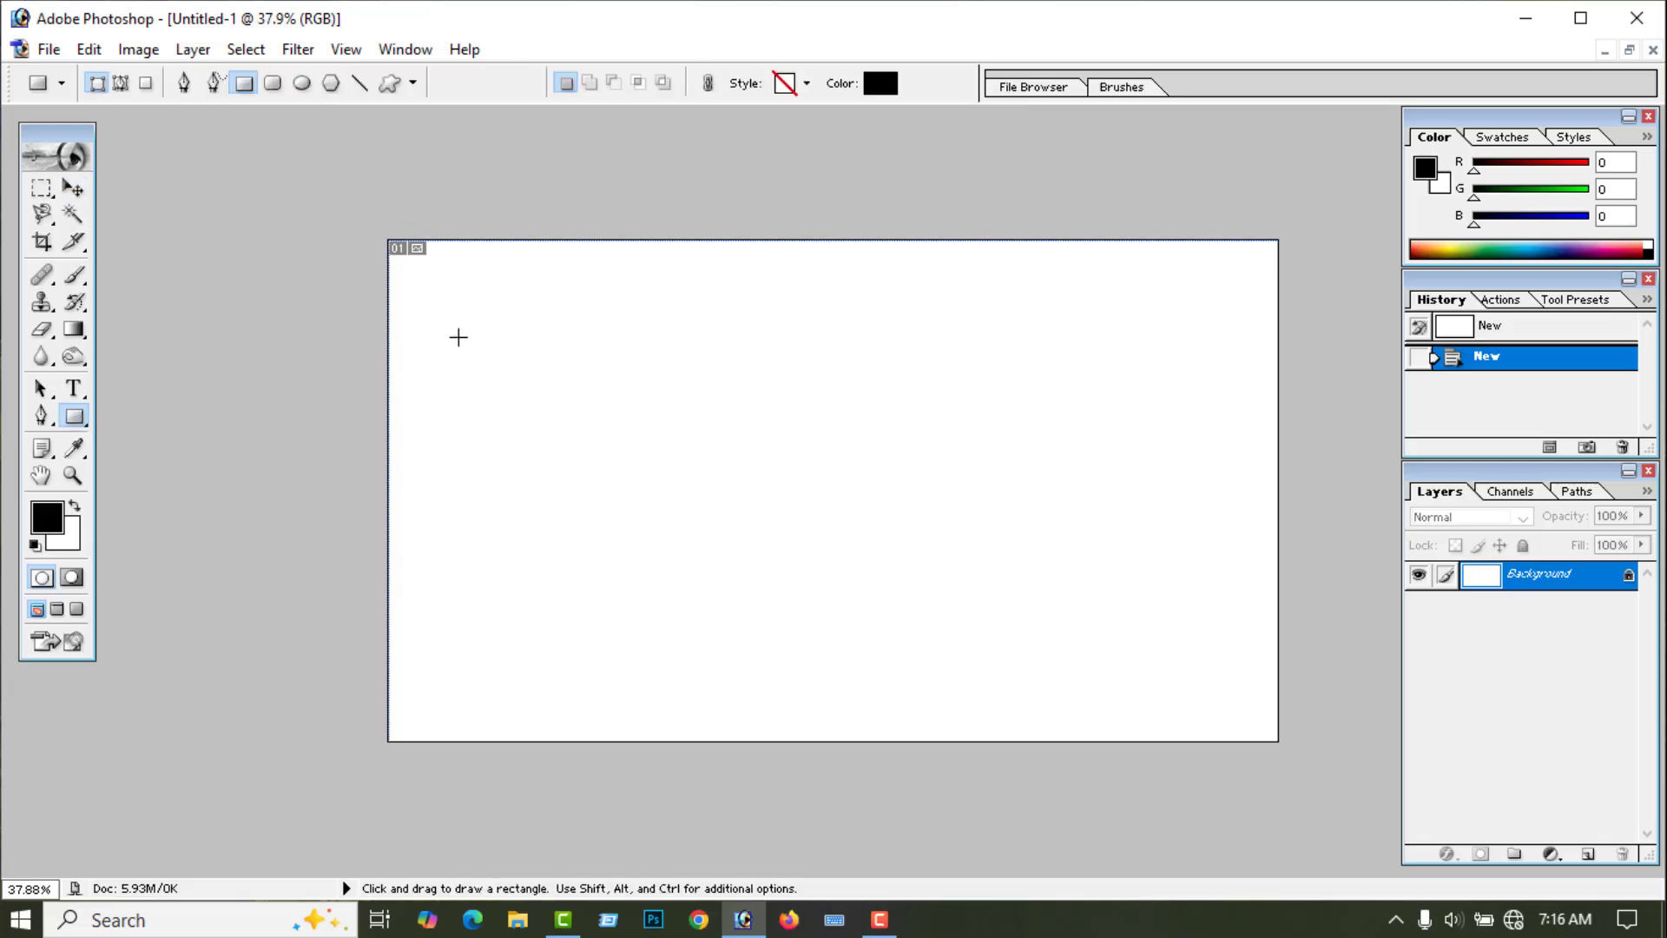
pyautogui.hotkey('ctrl', '0')
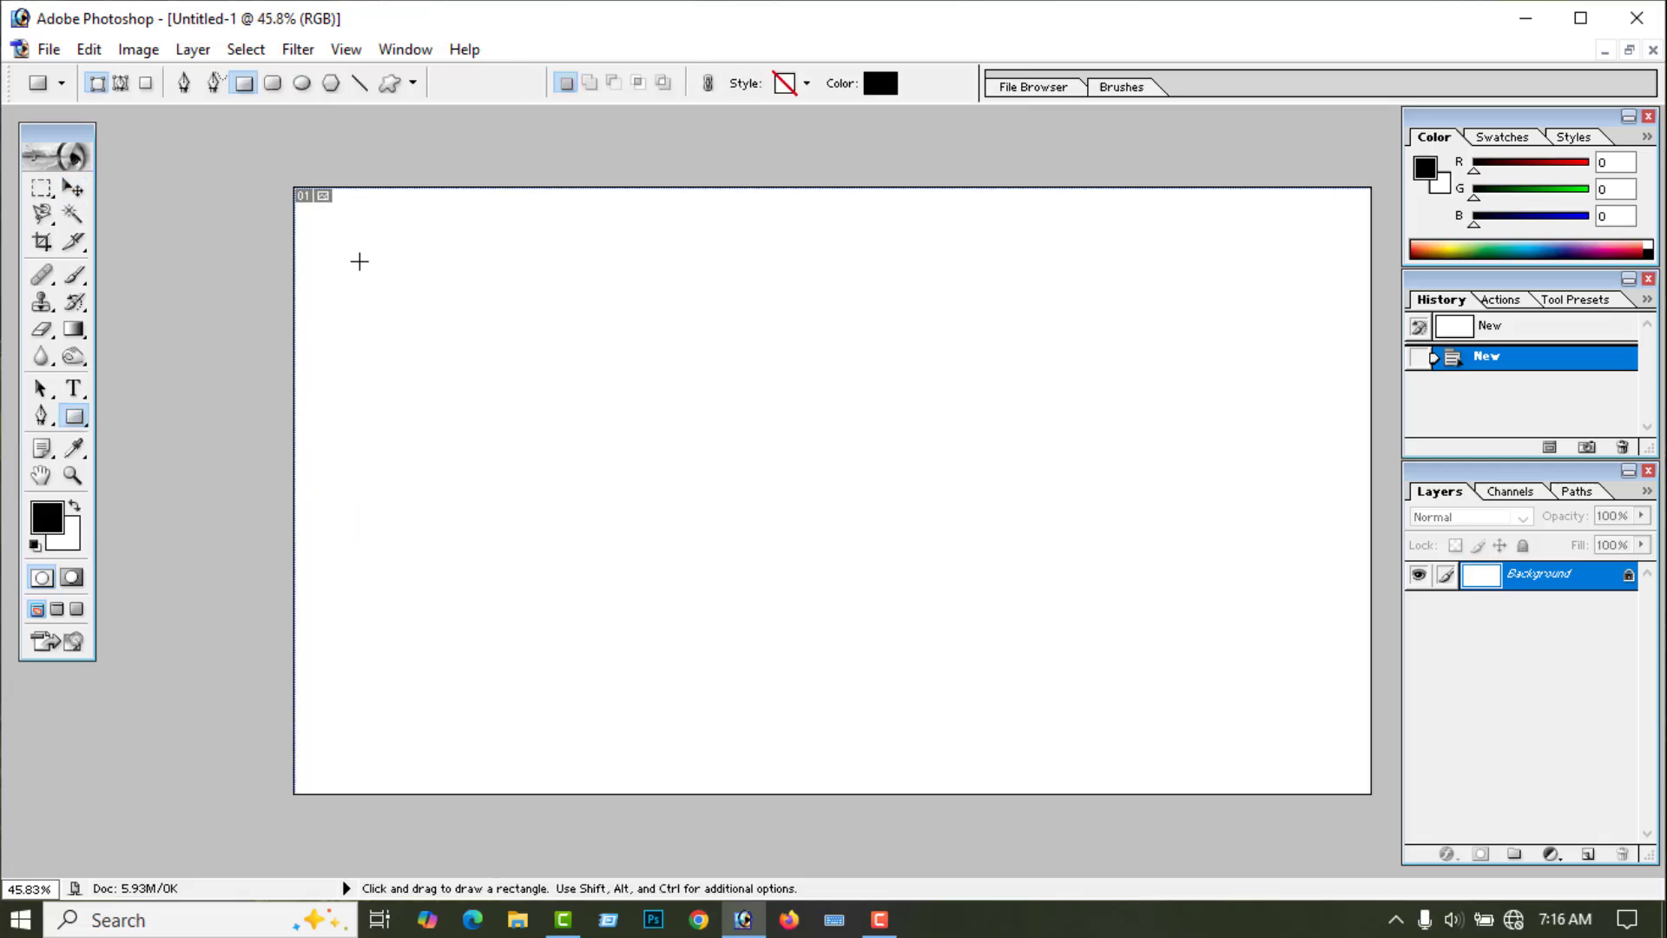
pyautogui.moveTo(352, 245); pyautogui.dragTo(570, 378)
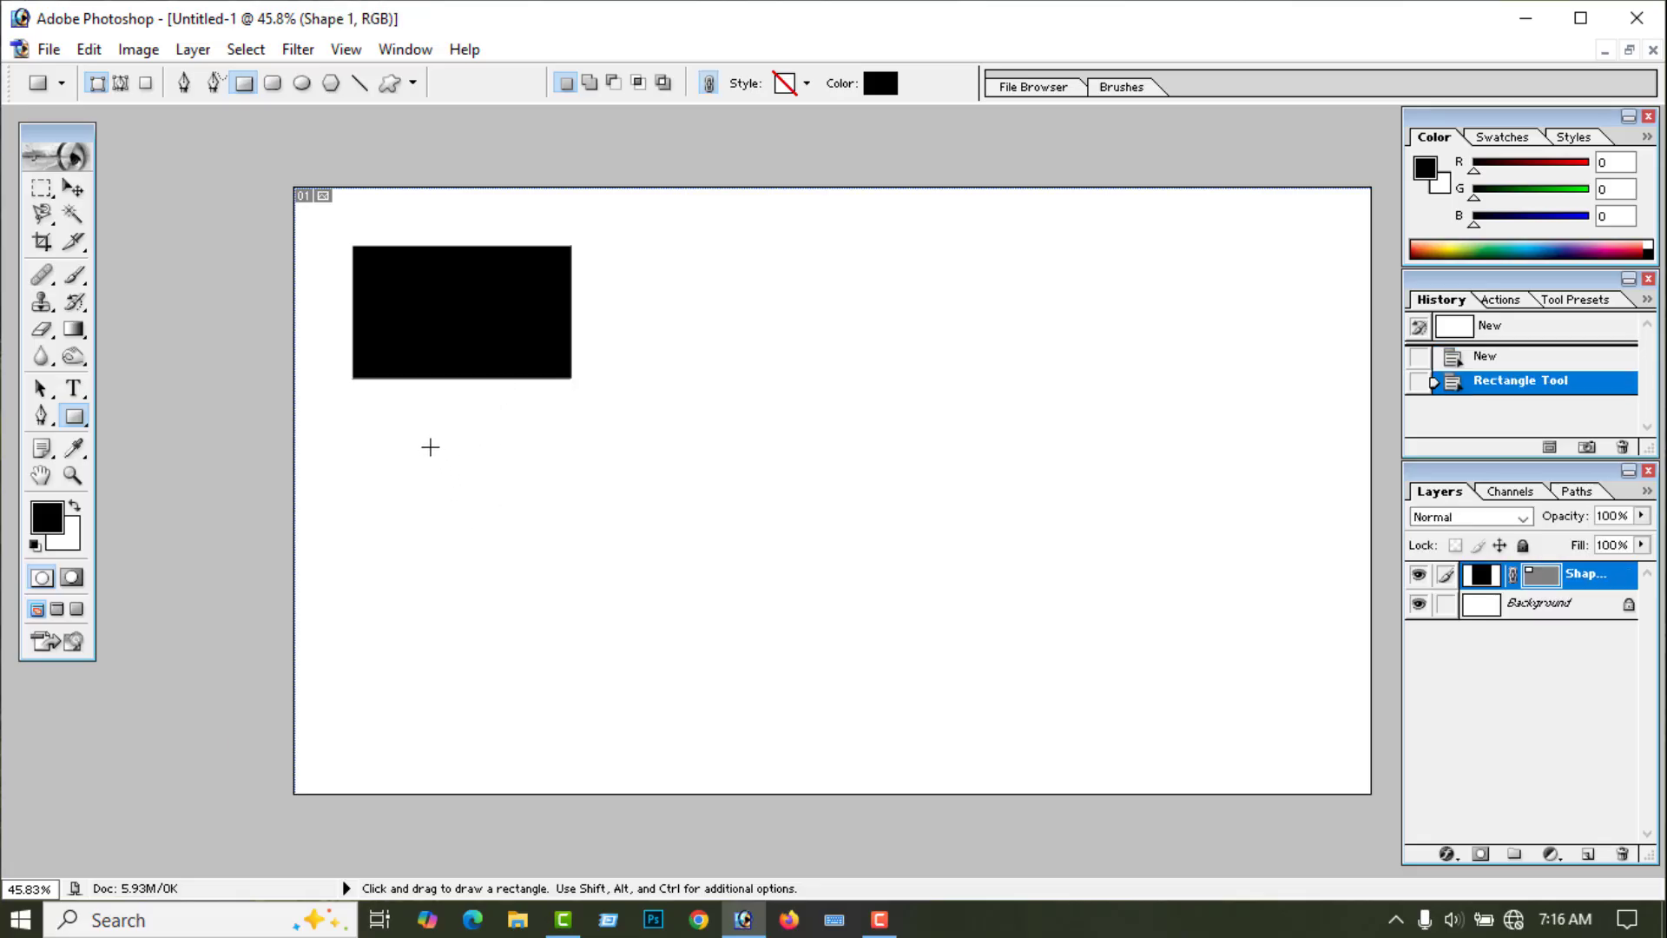
pyautogui.moveTo(450, 462); pyautogui.dragTo(670, 574)
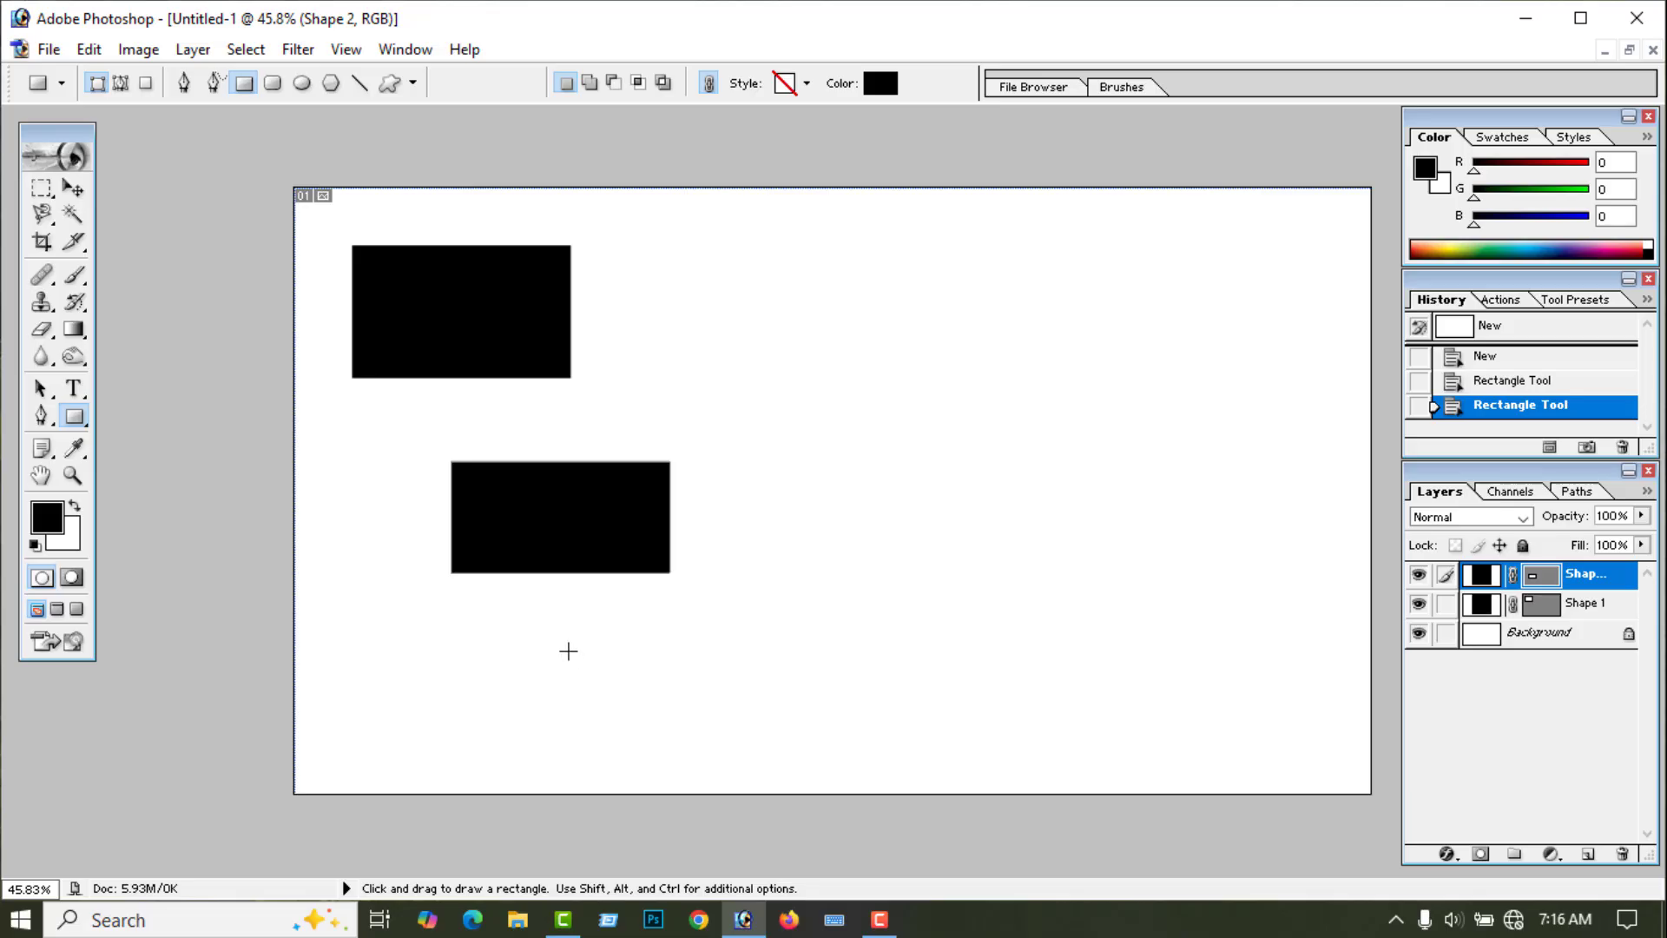
pyautogui.moveTo(567, 651); pyautogui.dragTo(803, 757)
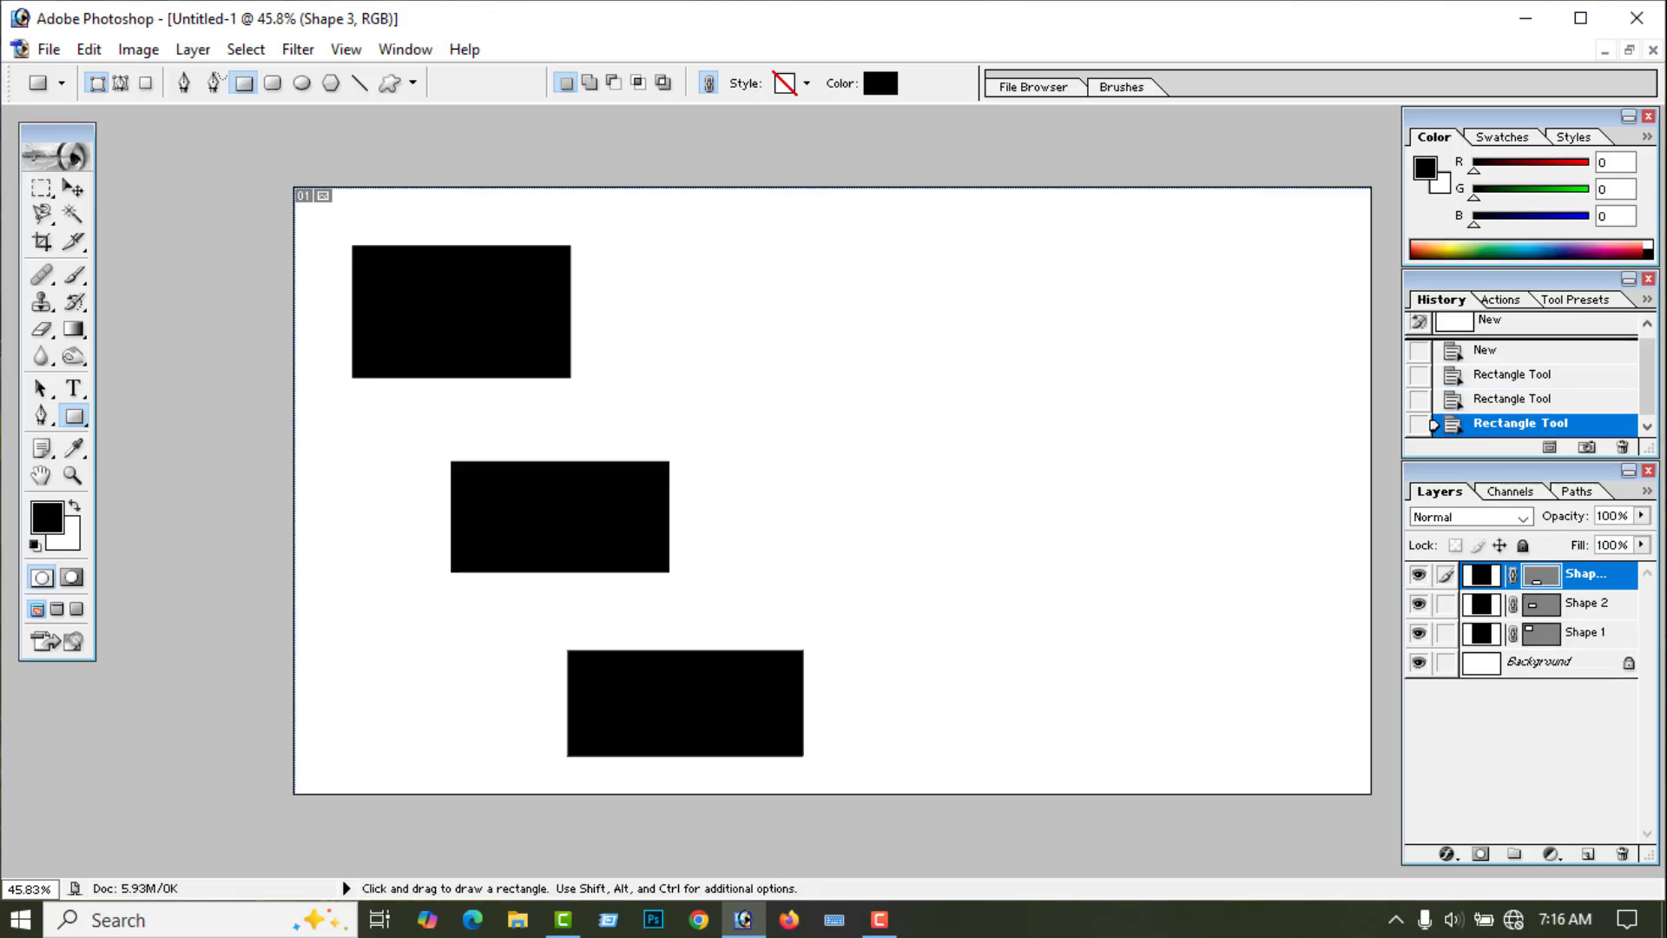
# Step: Change the fill of the topmost rectangle, Shape 1, to red F20E0E
pyautogui.click(1580, 638)
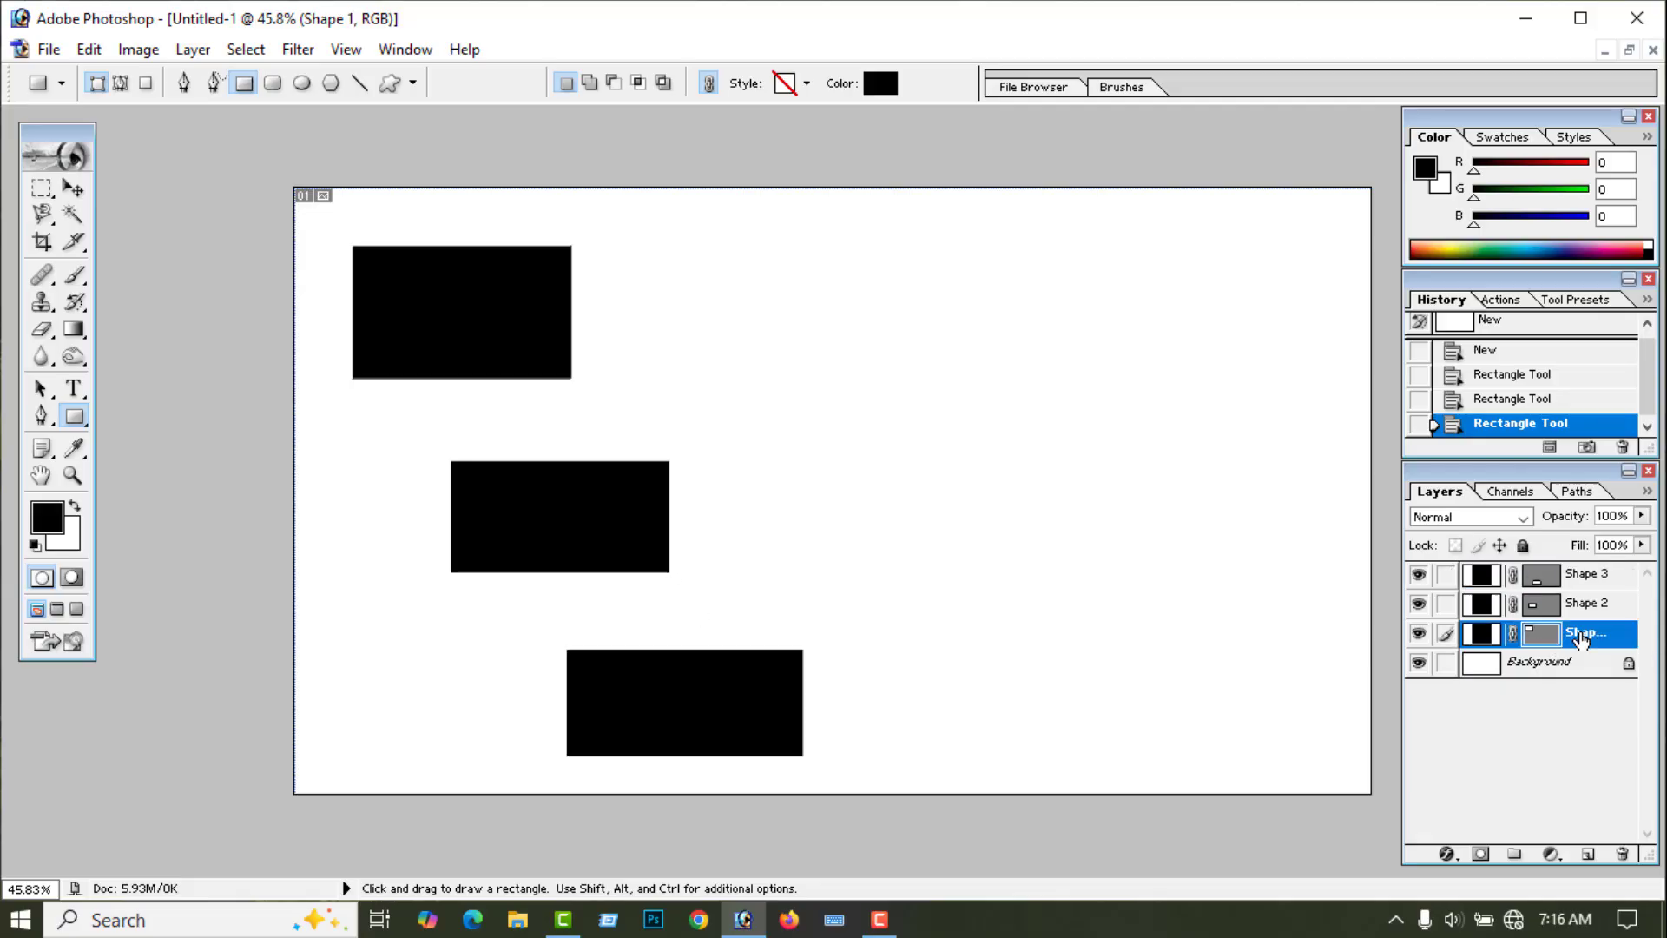
pyautogui.doubleClick(1479, 633)
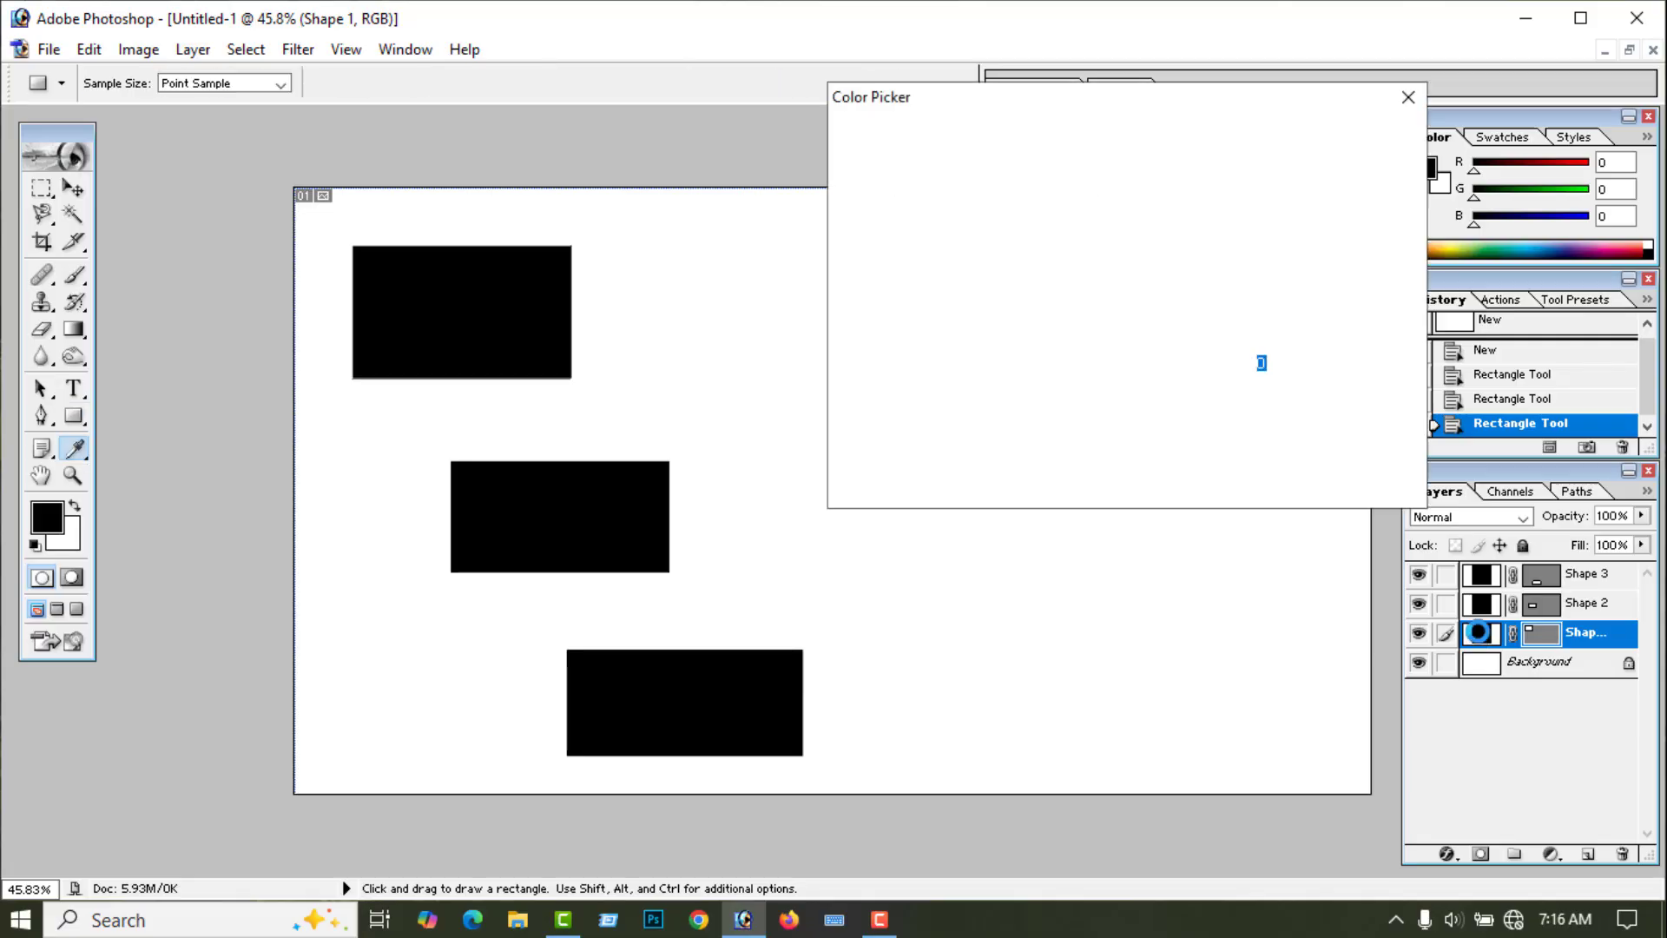
pyautogui.click(1136, 169)
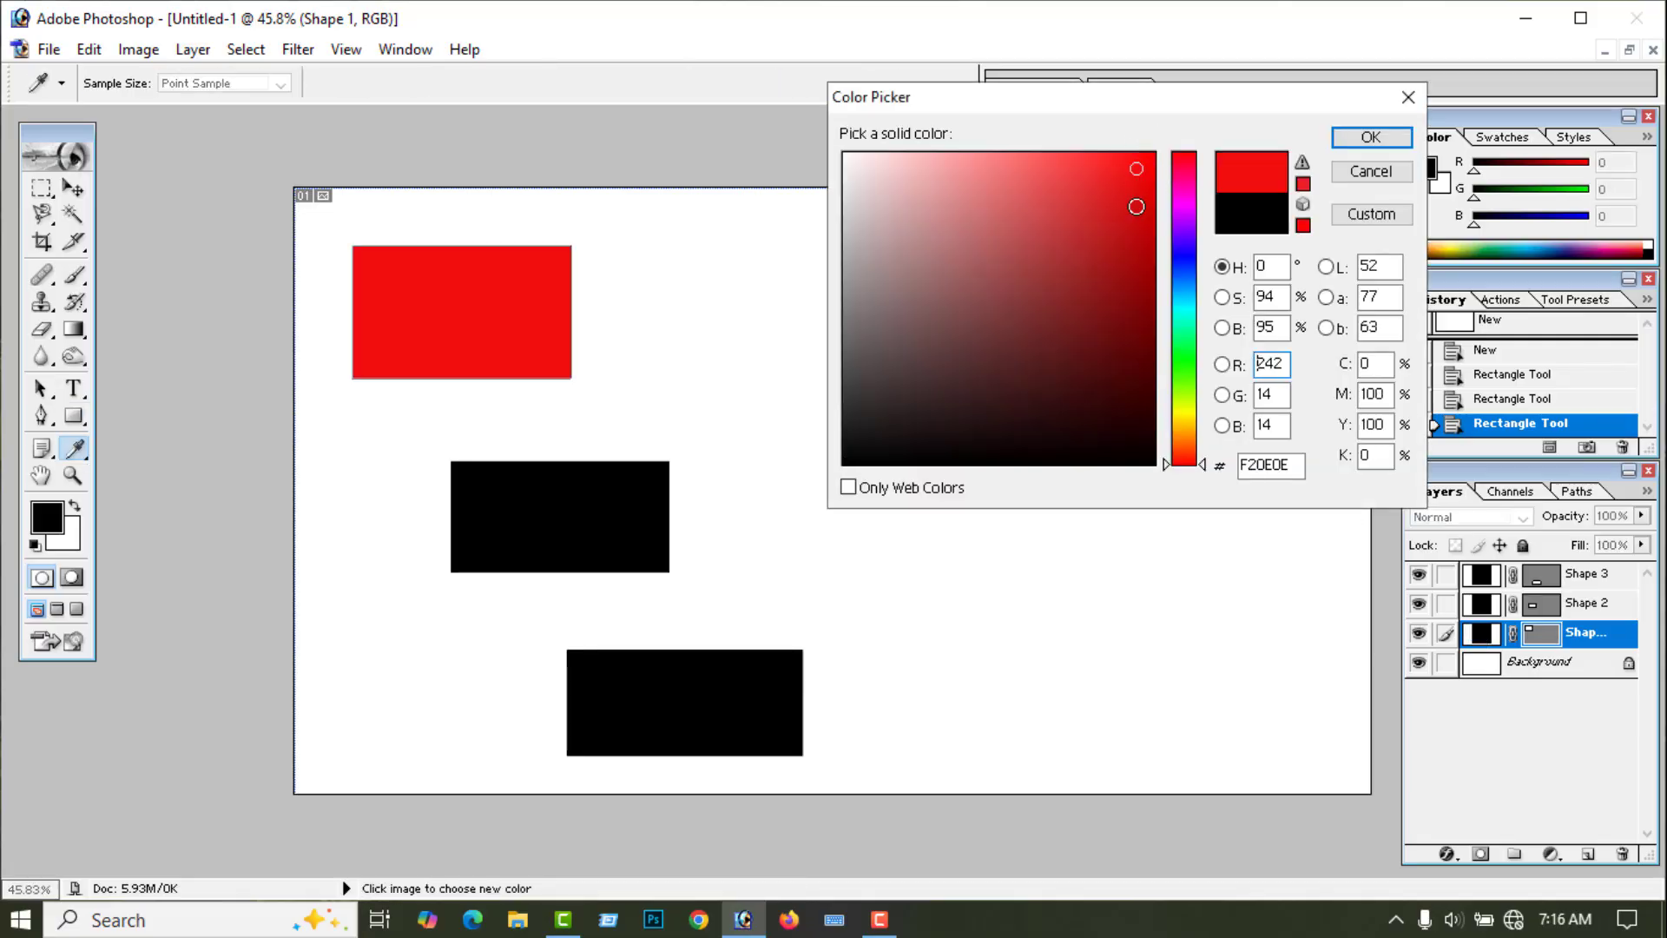
pyautogui.click(1370, 138)
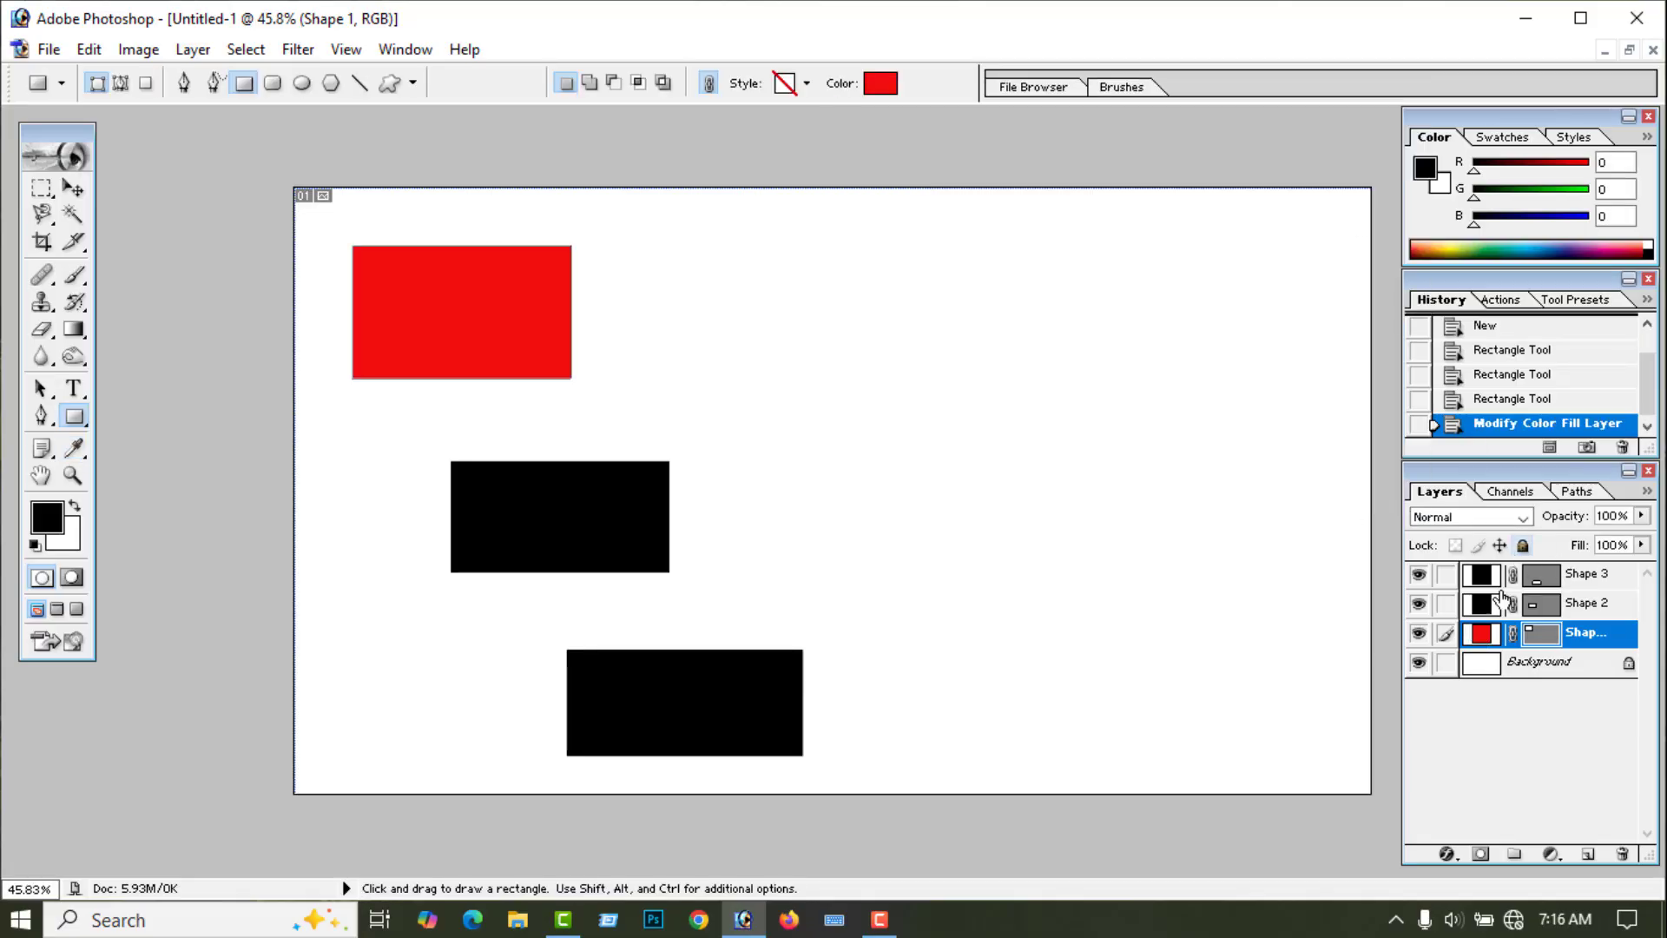
# Step: Change the fill of the middle rectangle, Shape 2, to a strong blue
pyautogui.click(1581, 609)
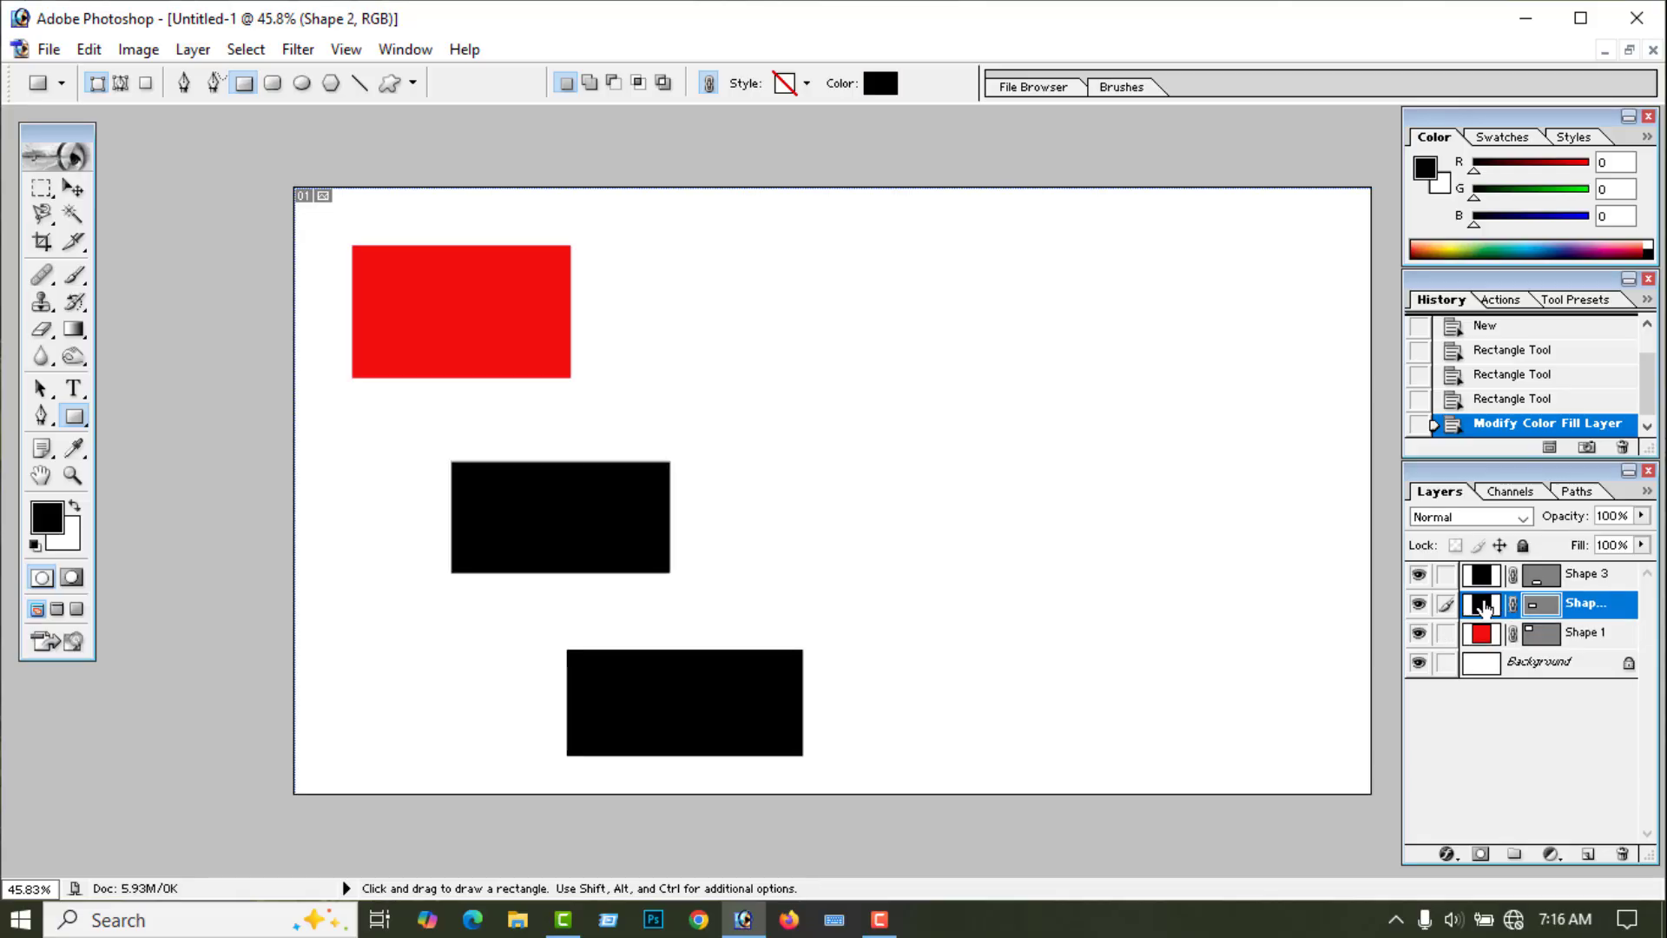
pyautogui.doubleClick(1484, 608)
pyautogui.click(1185, 255)
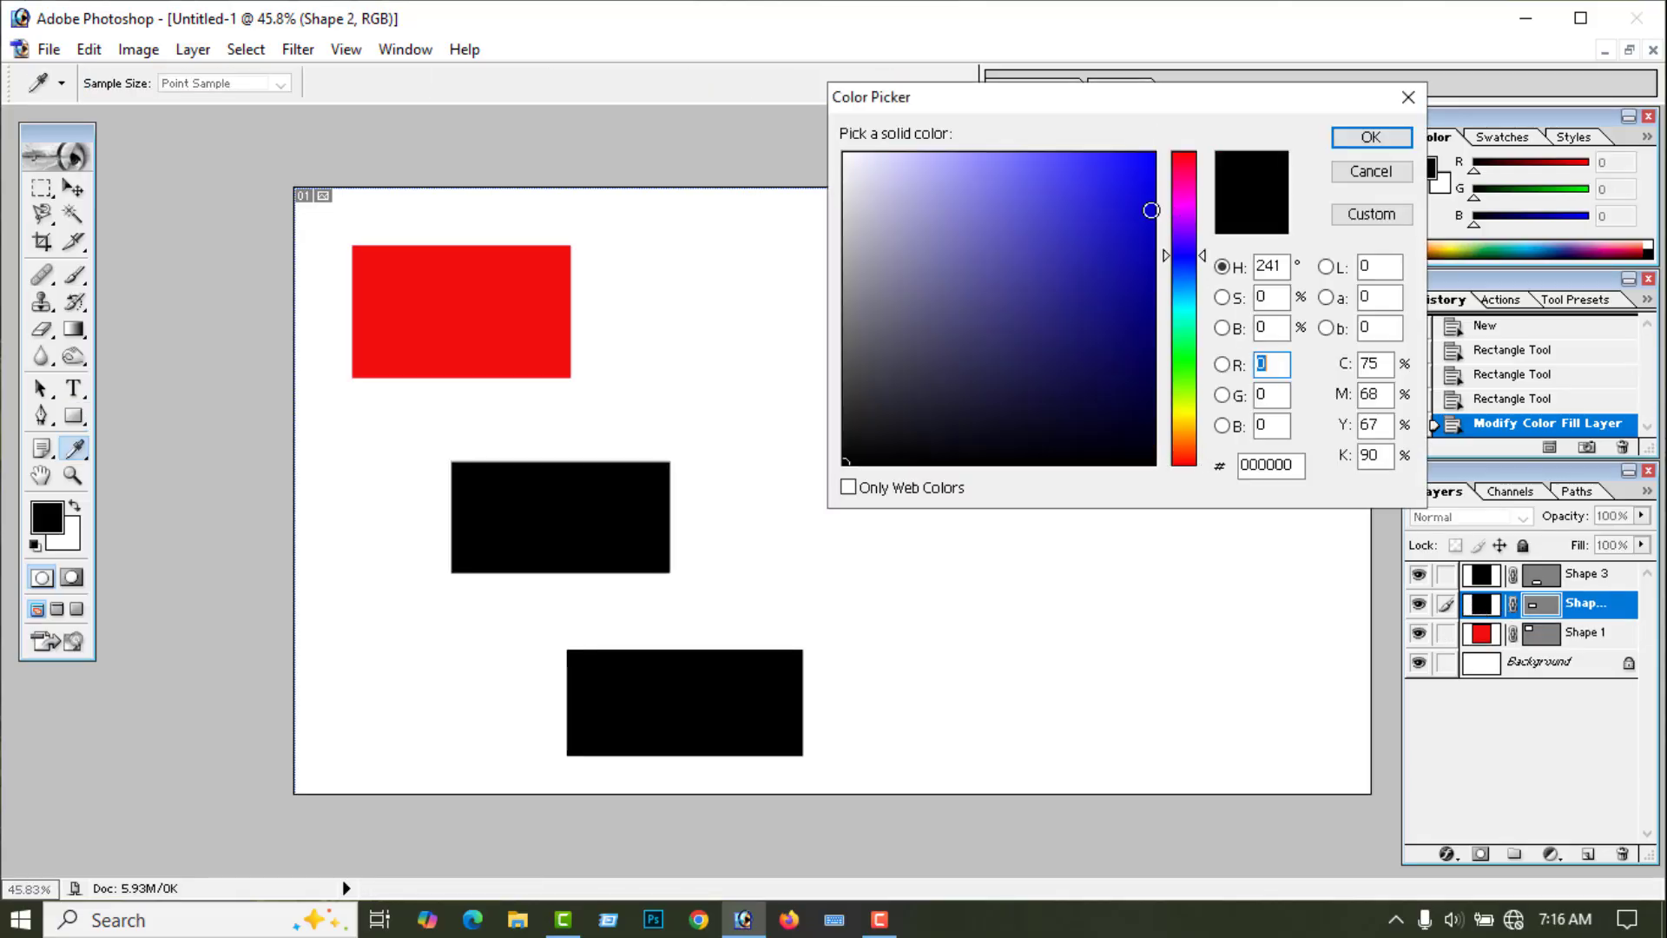
pyautogui.click(1133, 192)
pyautogui.click(1370, 137)
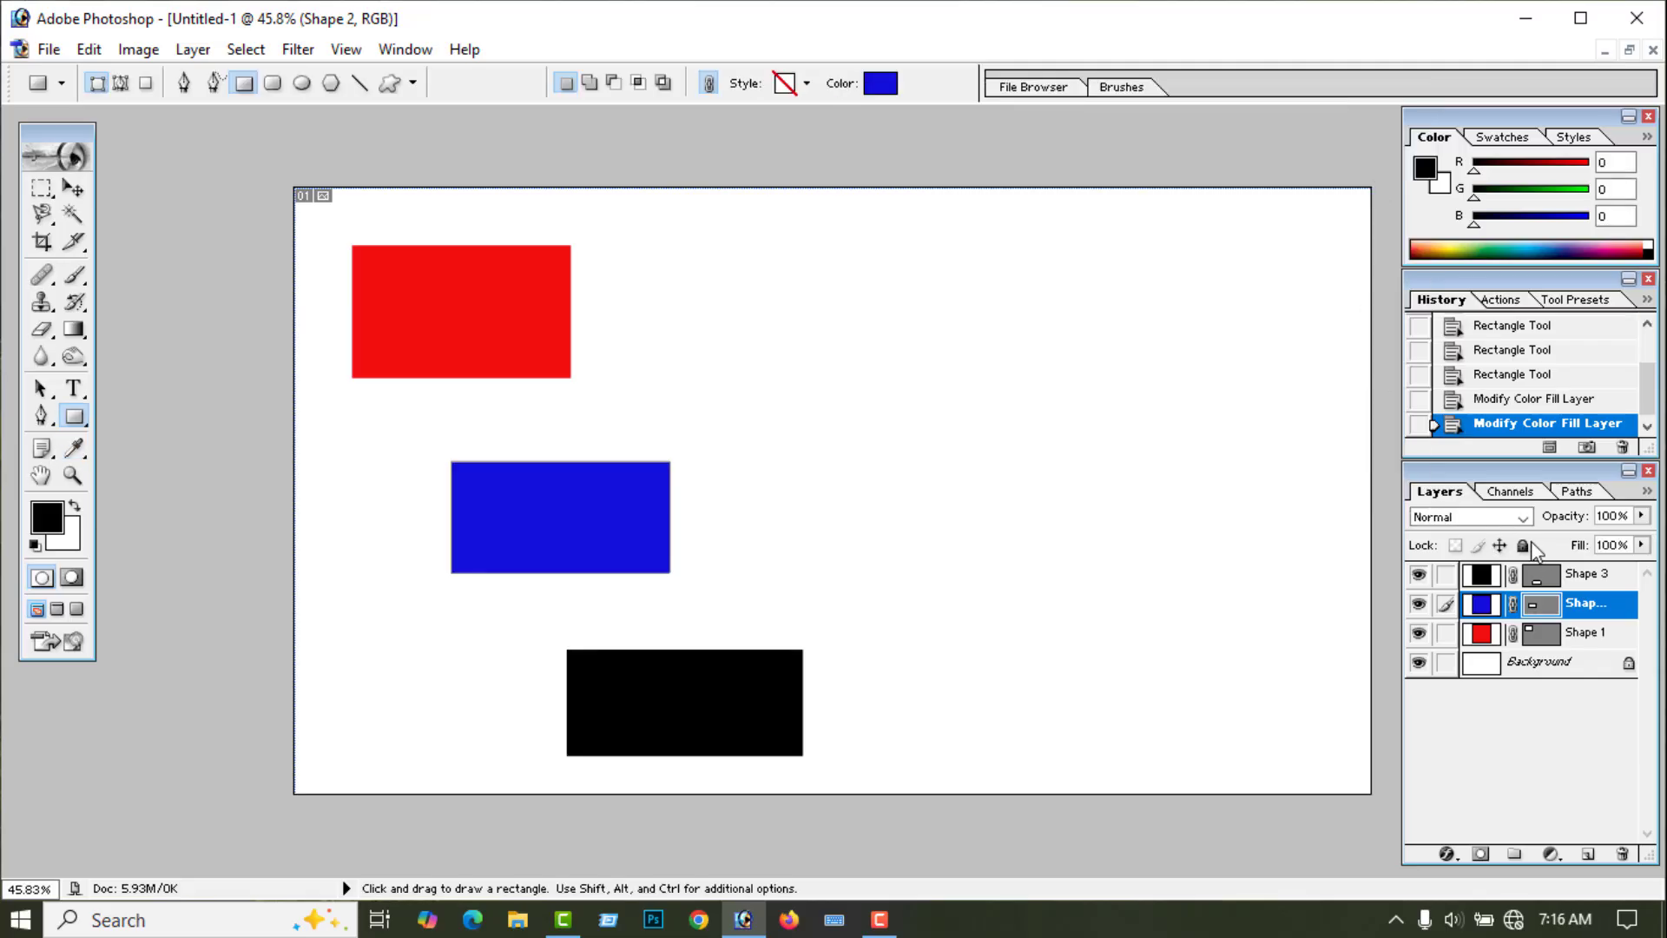
# Step: Change the fill of the lowest rectangle, Shape 3, to green 14F21E
pyautogui.click(1603, 576)
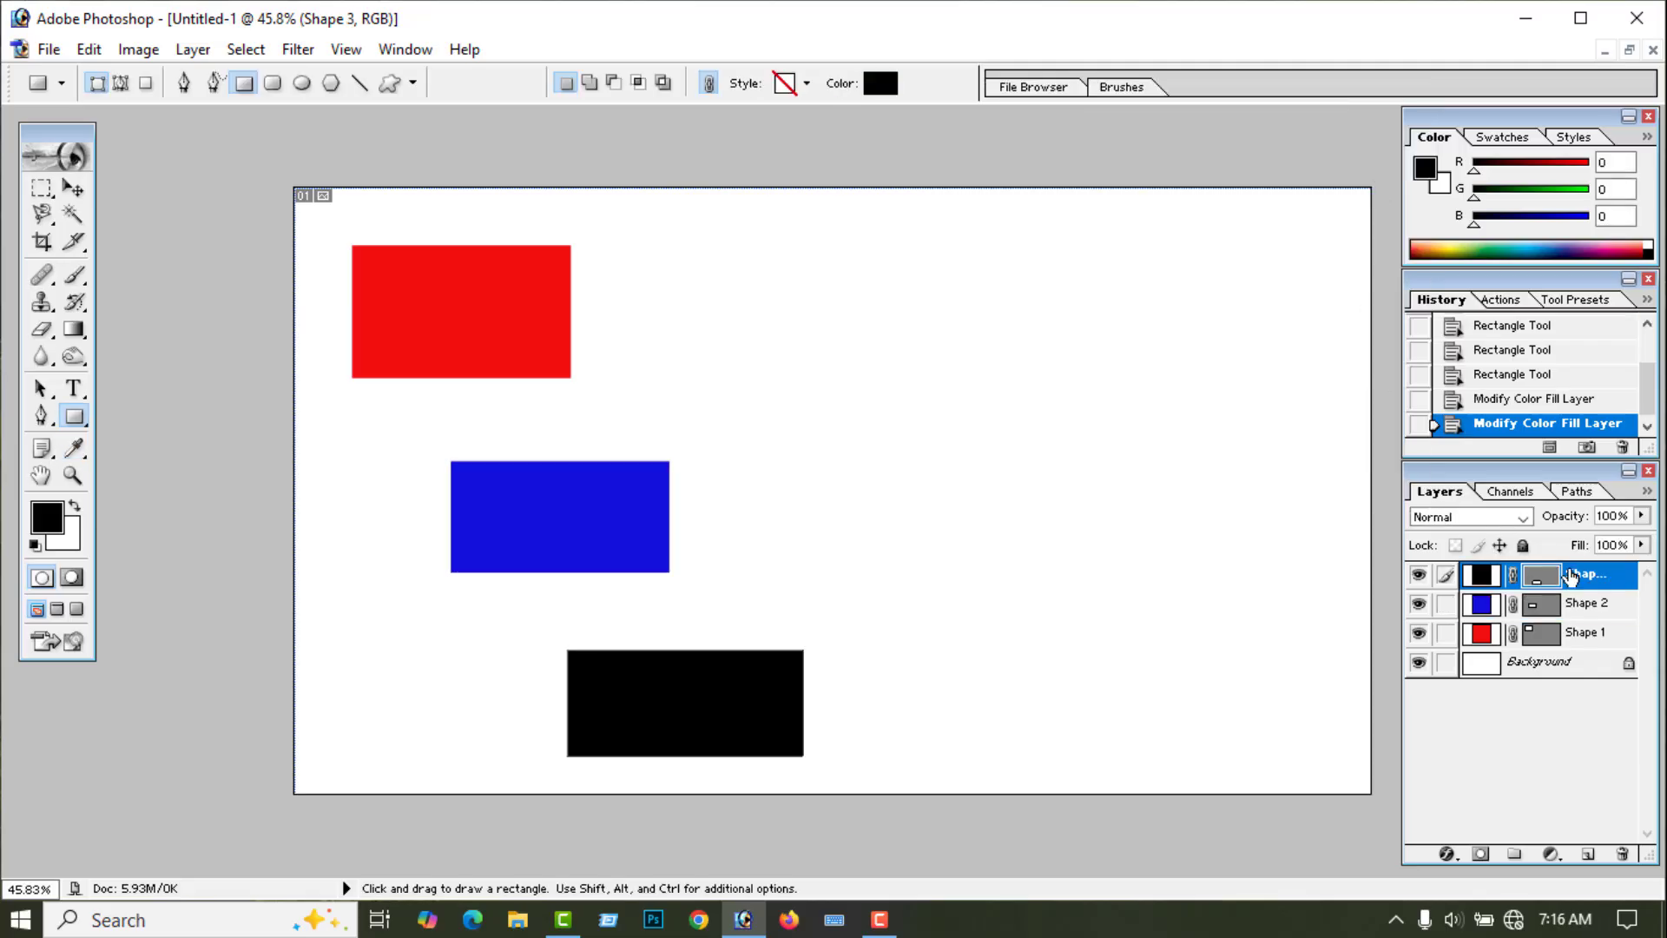
pyautogui.doubleClick(1485, 576)
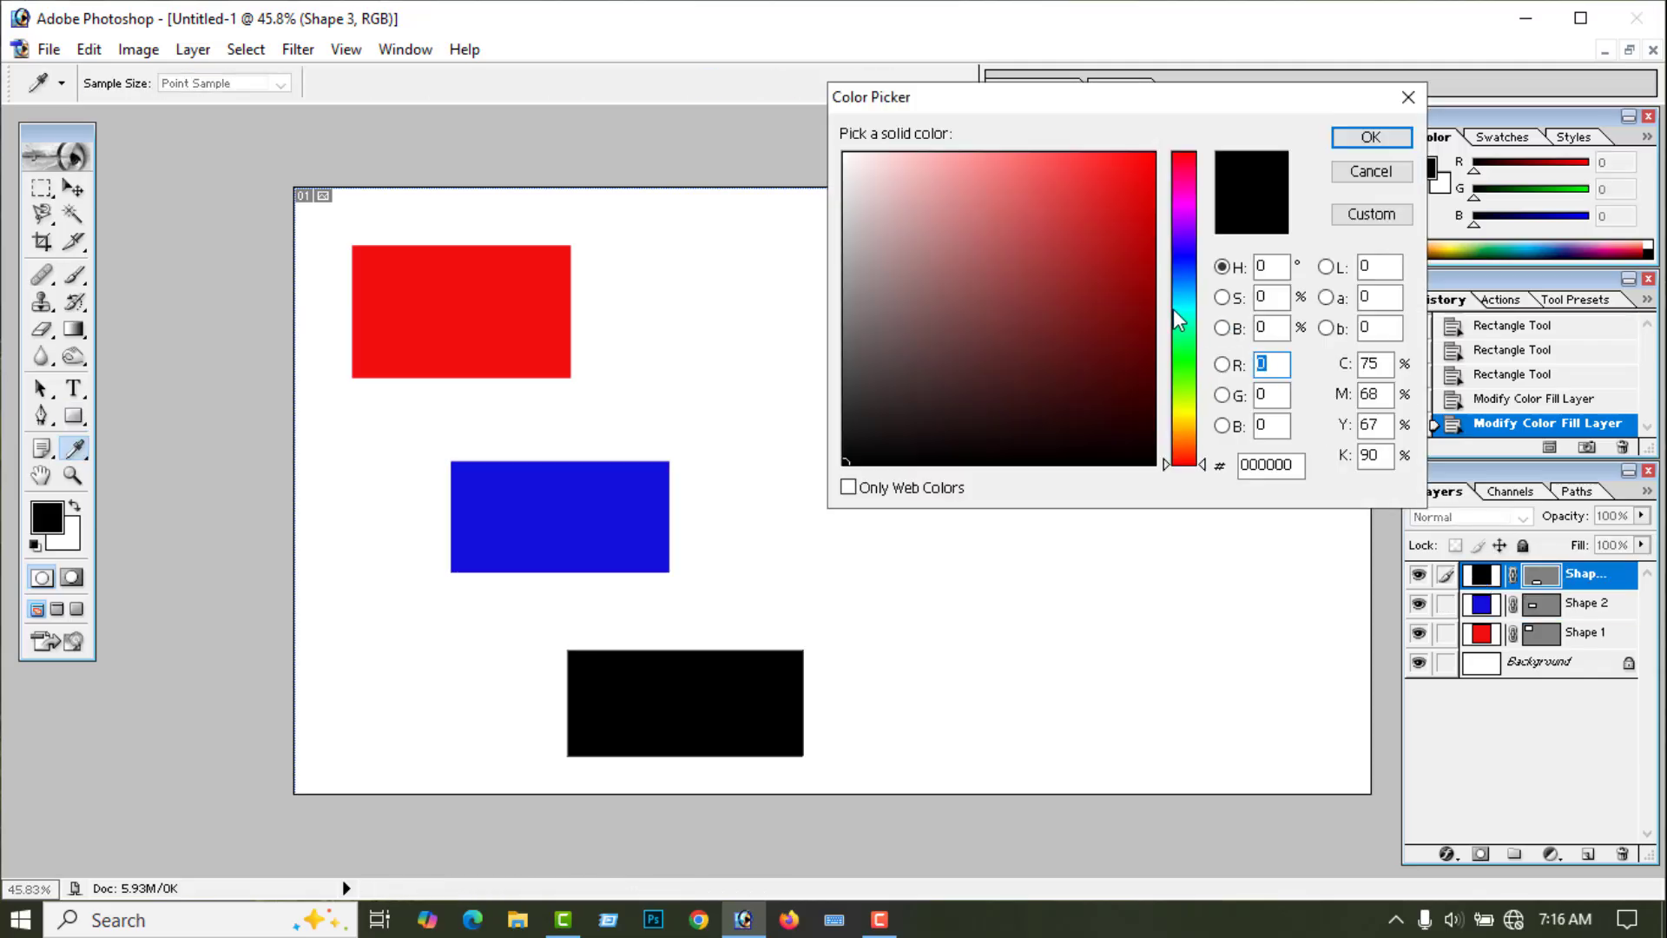
pyautogui.click(1186, 358)
pyautogui.click(1129, 169)
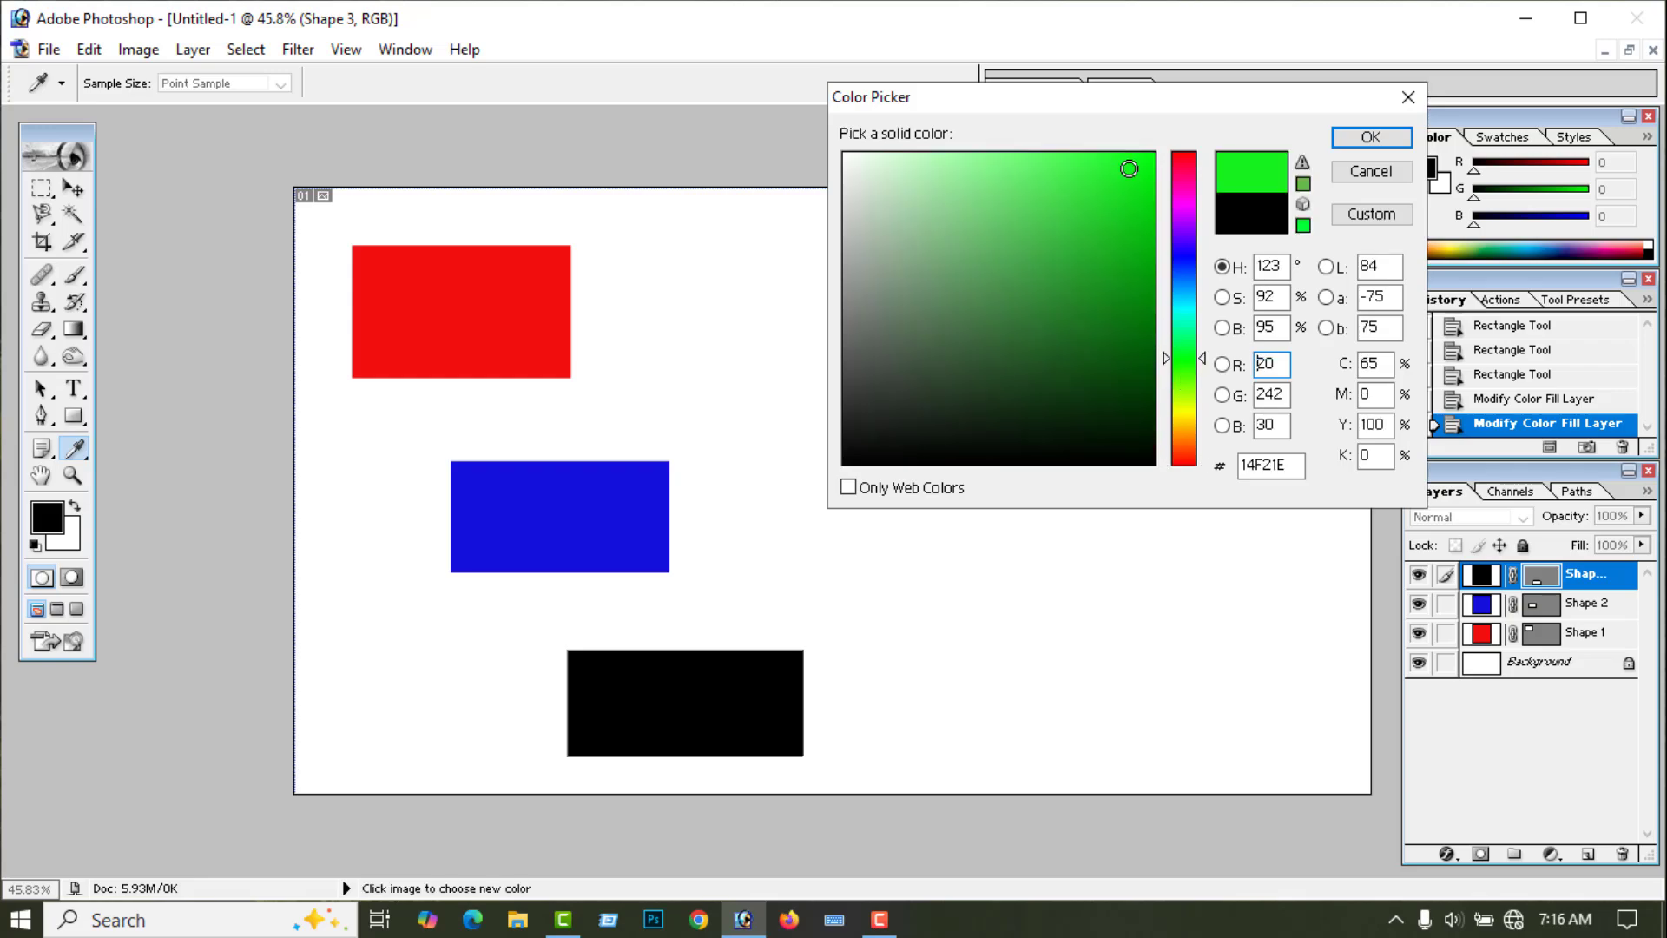
pyautogui.click(1371, 137)
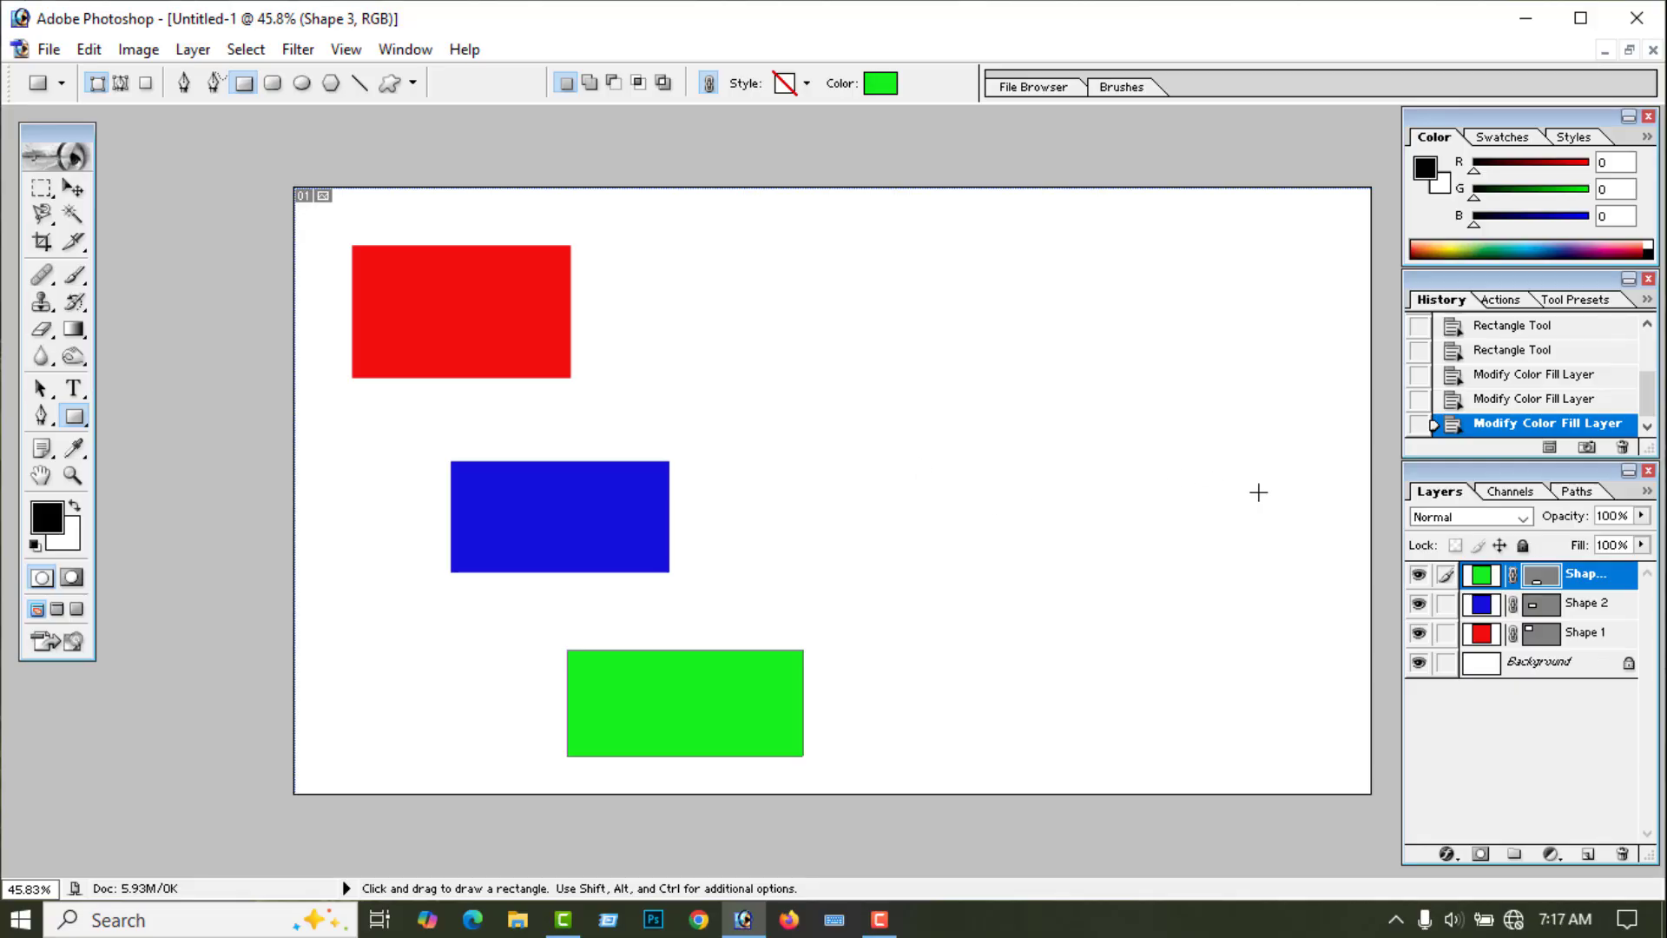
# Step: With the red rectangle's layer active, point the document's global light toward the upper right at a 45° altitude
pyautogui.click(1605, 635)
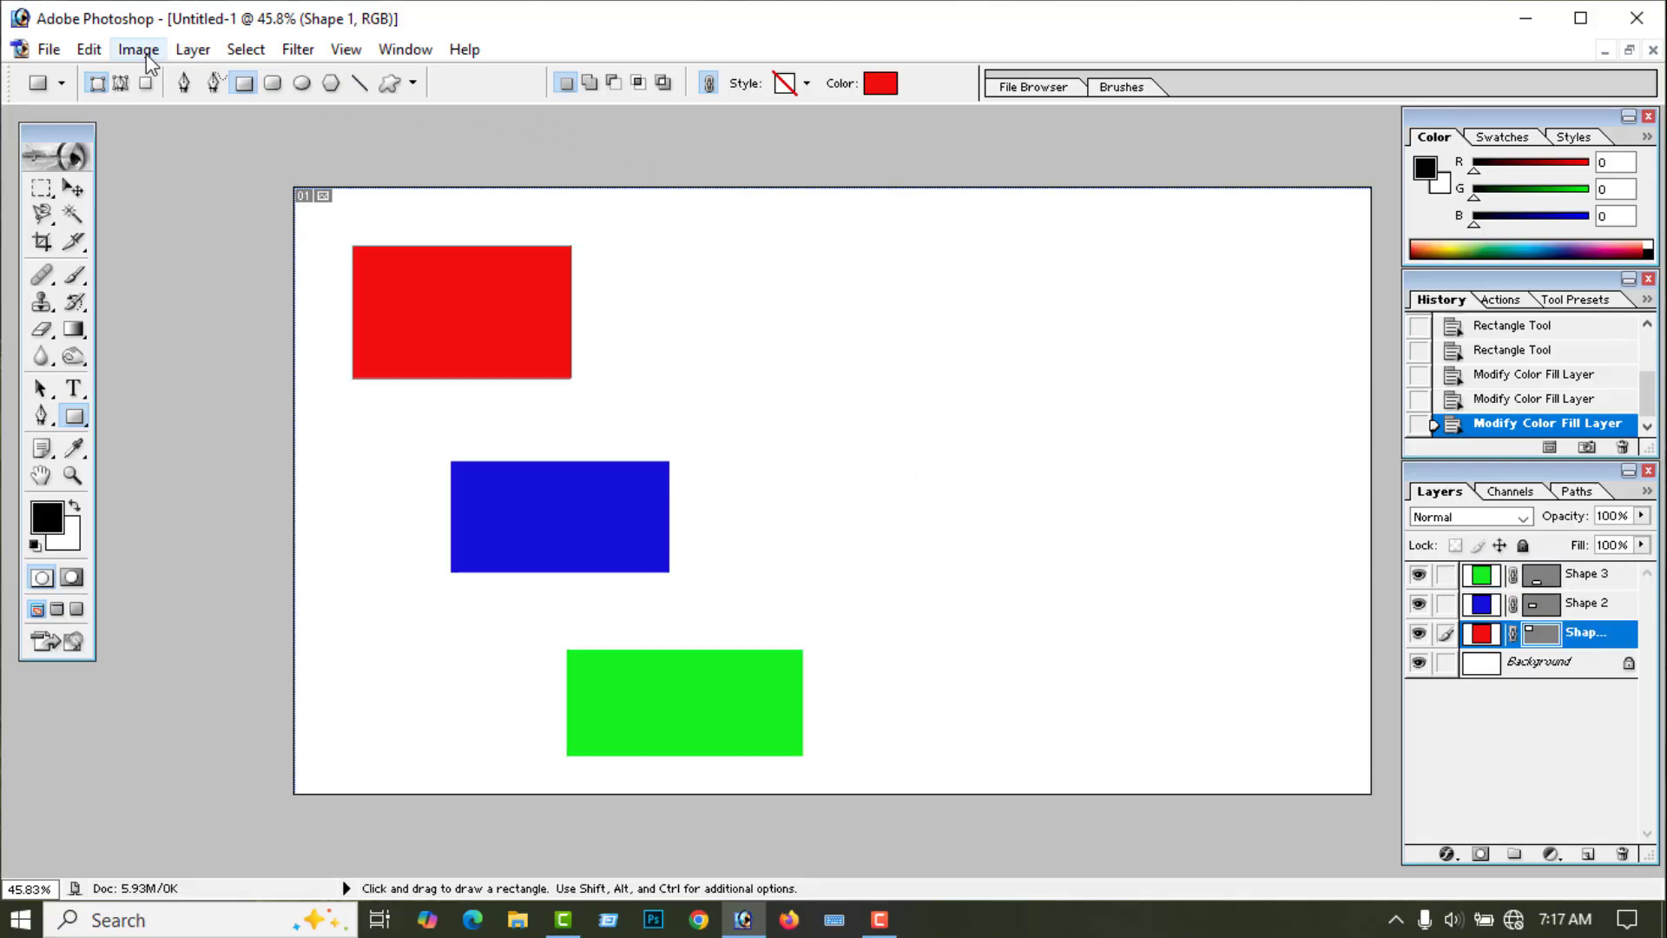
pyautogui.click(193, 52)
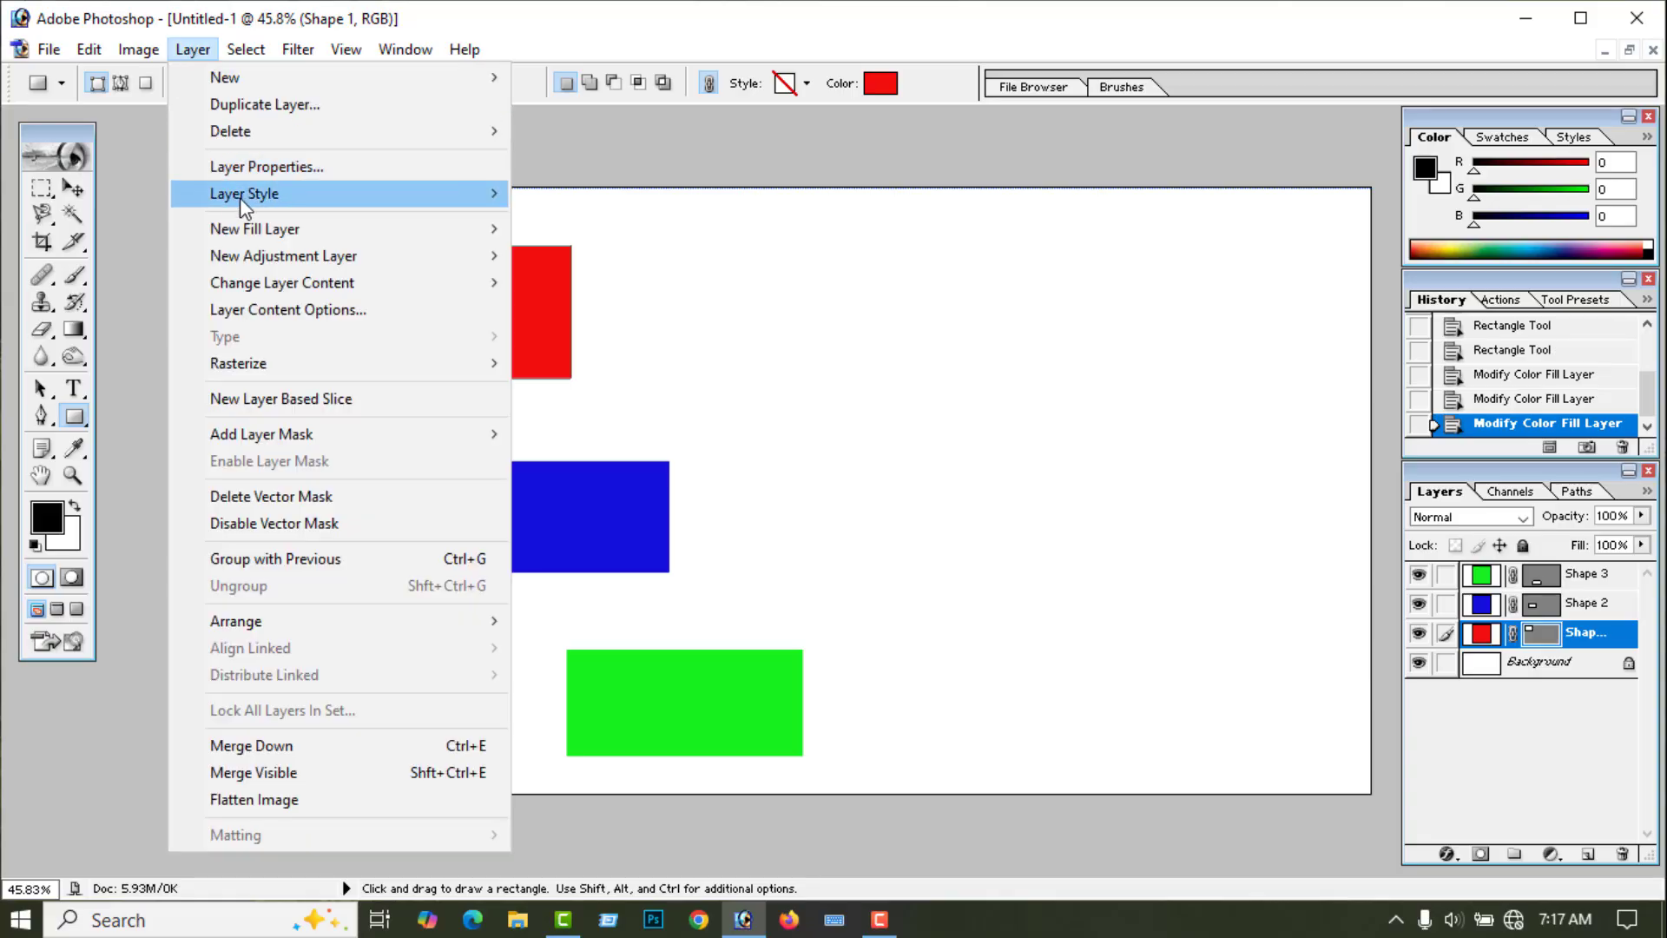
pyautogui.moveTo(245, 198)
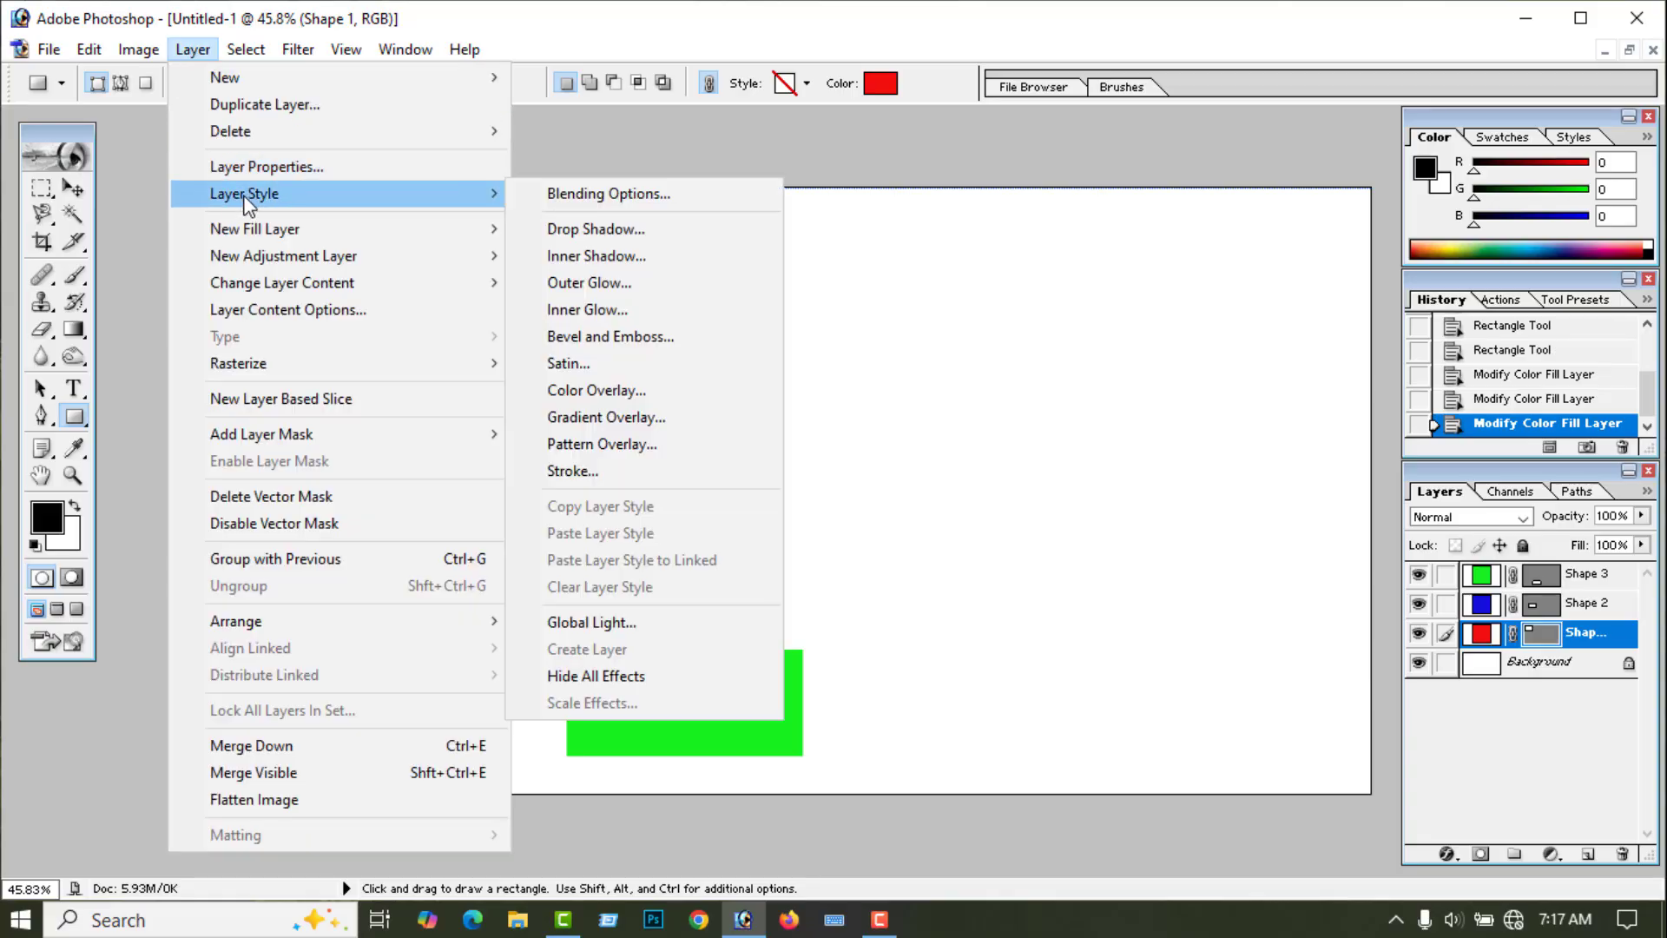
pyautogui.click(621, 623)
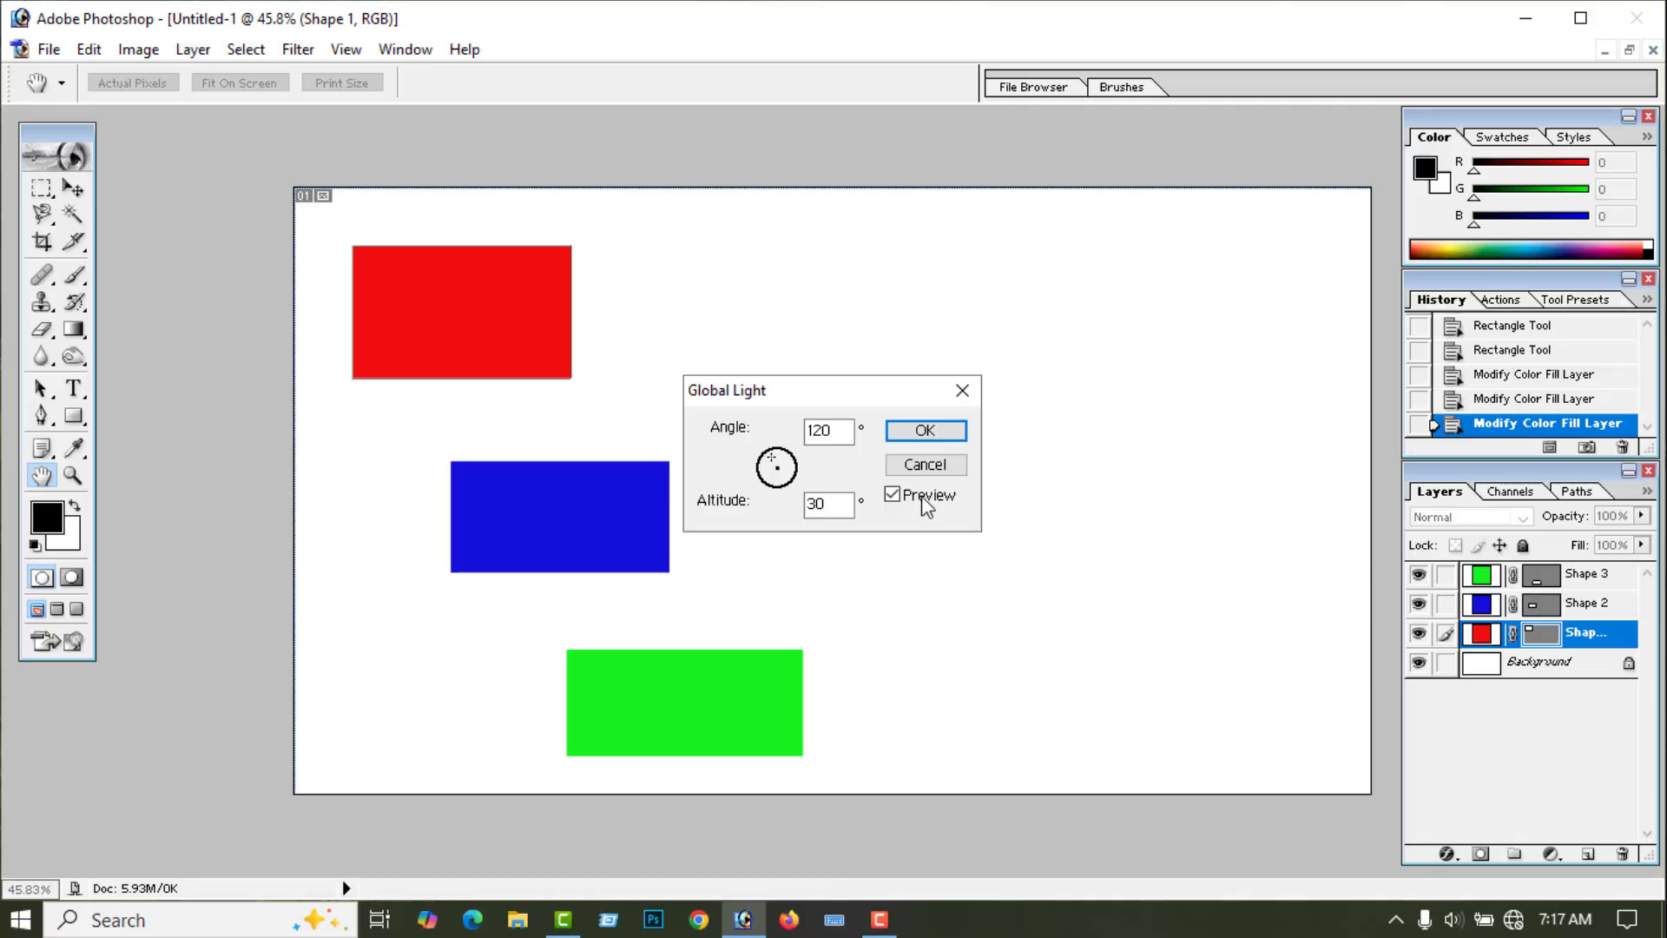
pyautogui.moveTo(892, 397); pyautogui.dragTo(922, 165)
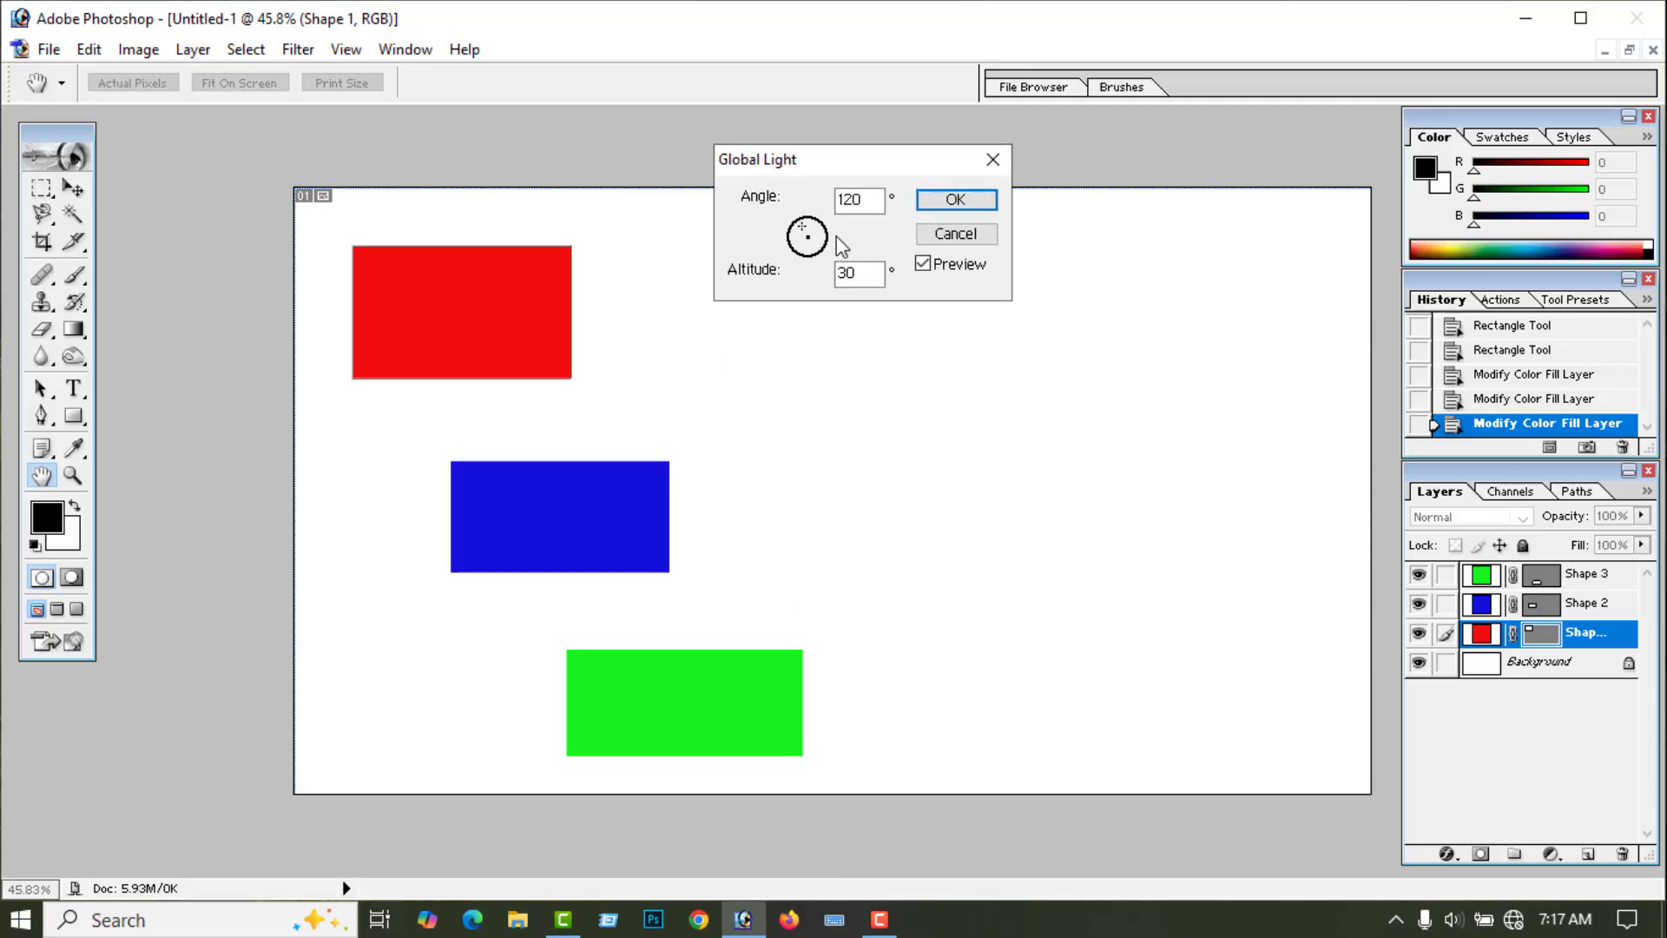
pyautogui.moveTo(805, 233); pyautogui.dragTo(811, 232)
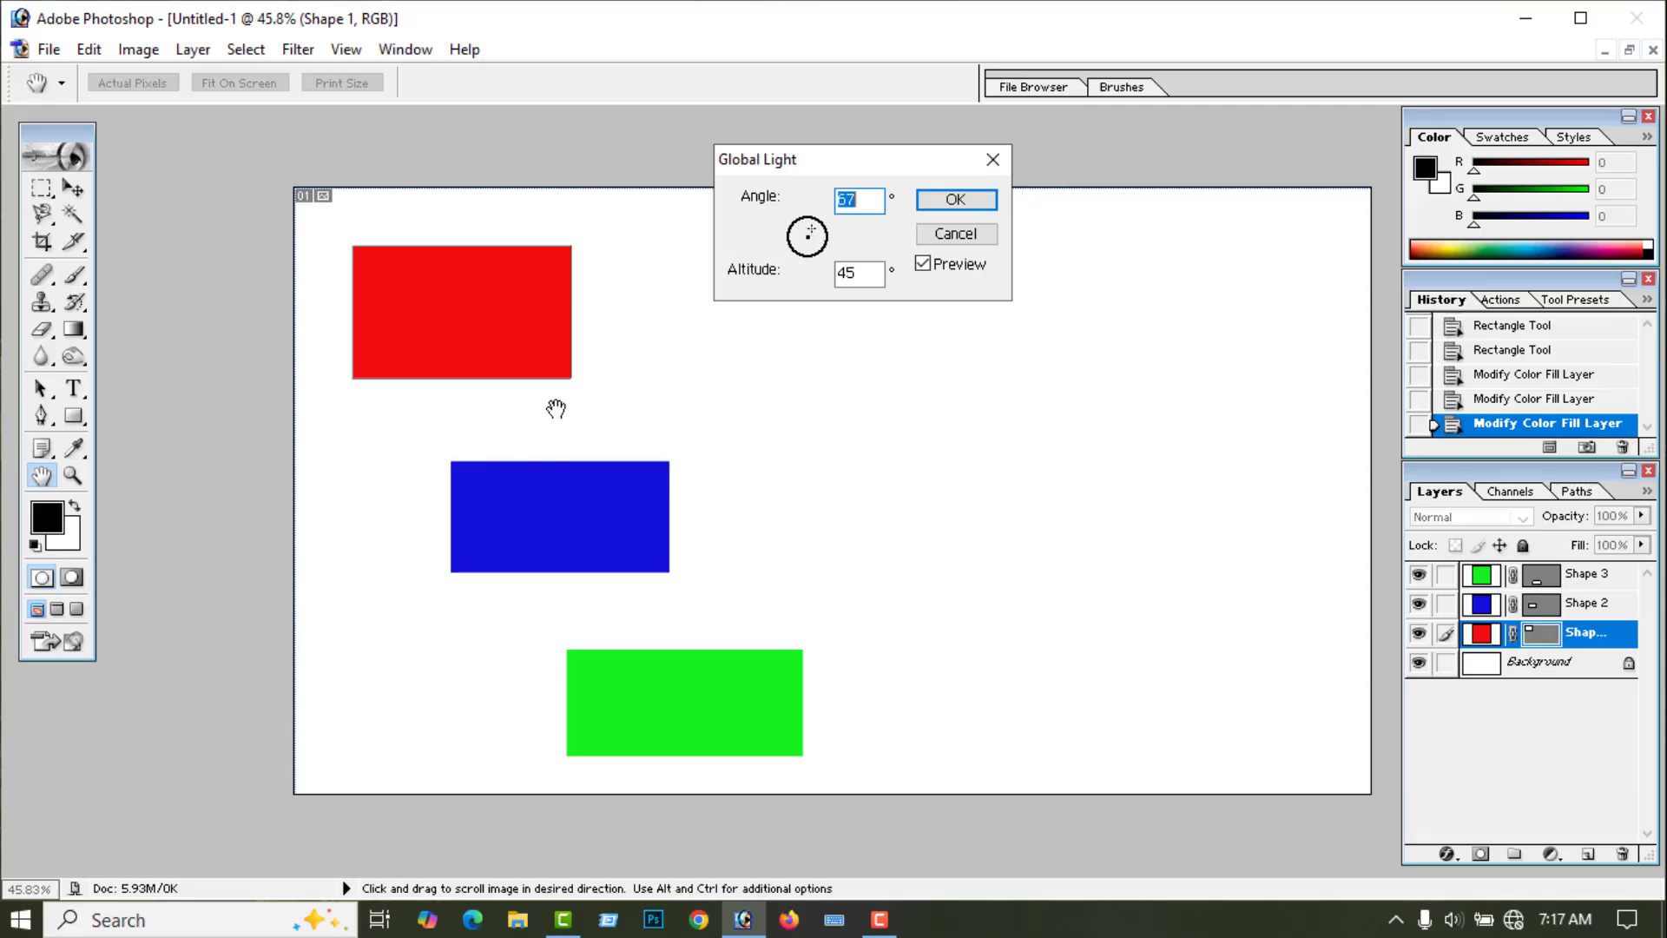
pyautogui.press('Return')
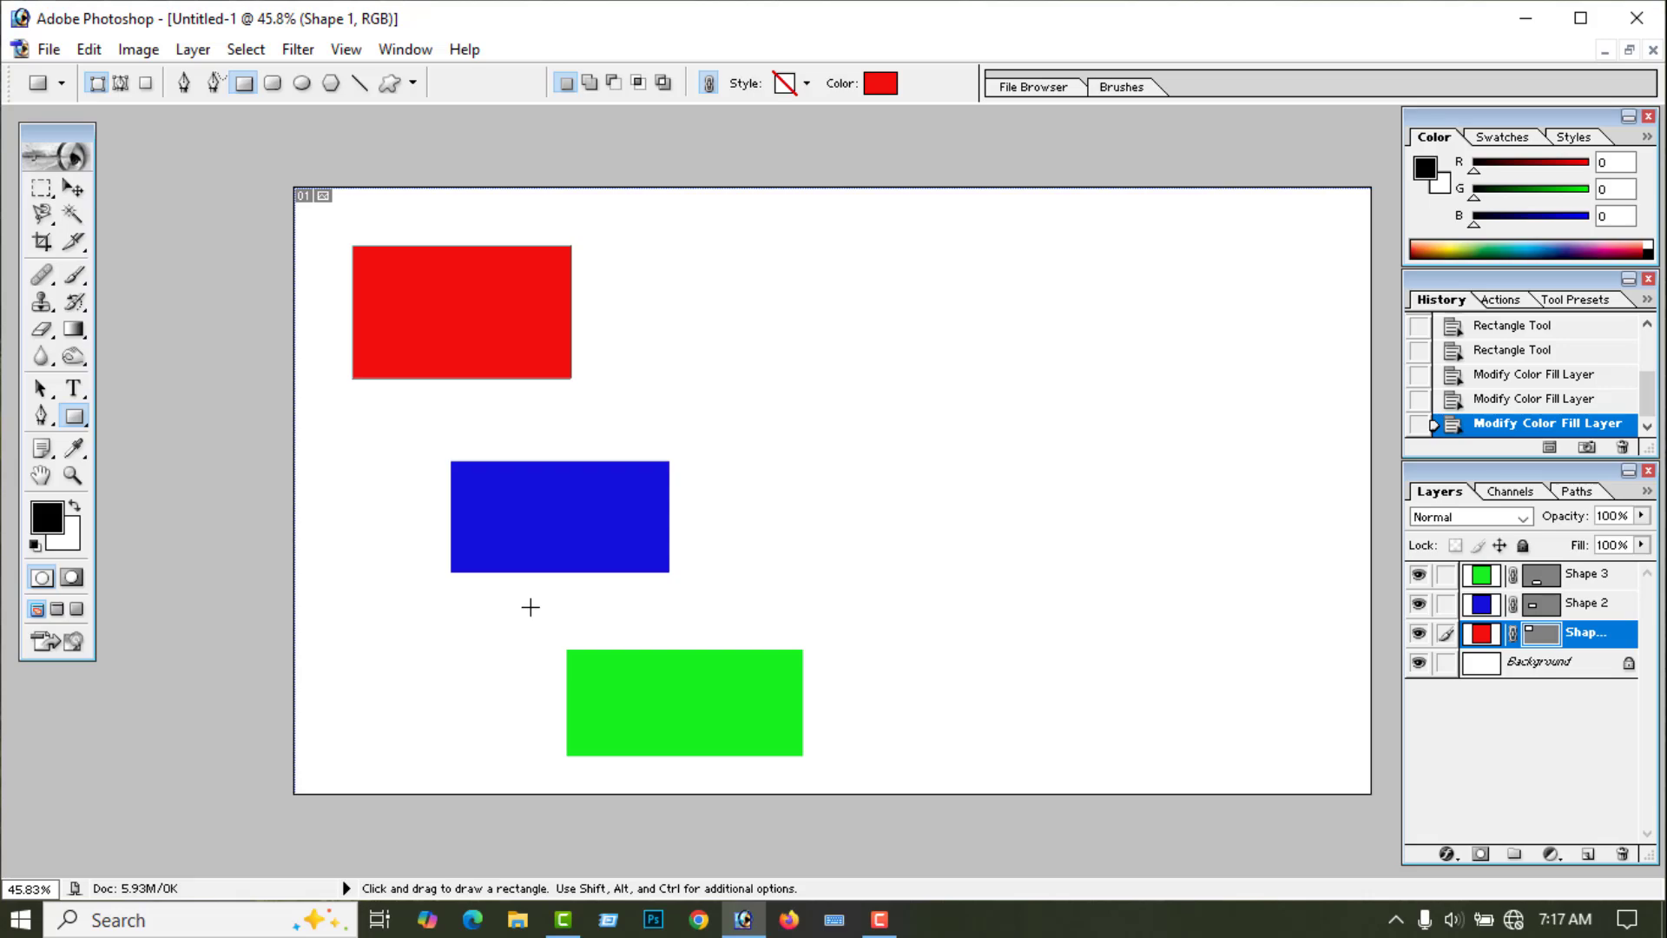
# Step: Add a Drop Shadow to the red rectangle's layer and set its angle to -130° with Use Global Light enabled
pyautogui.rightClick(1585, 638)
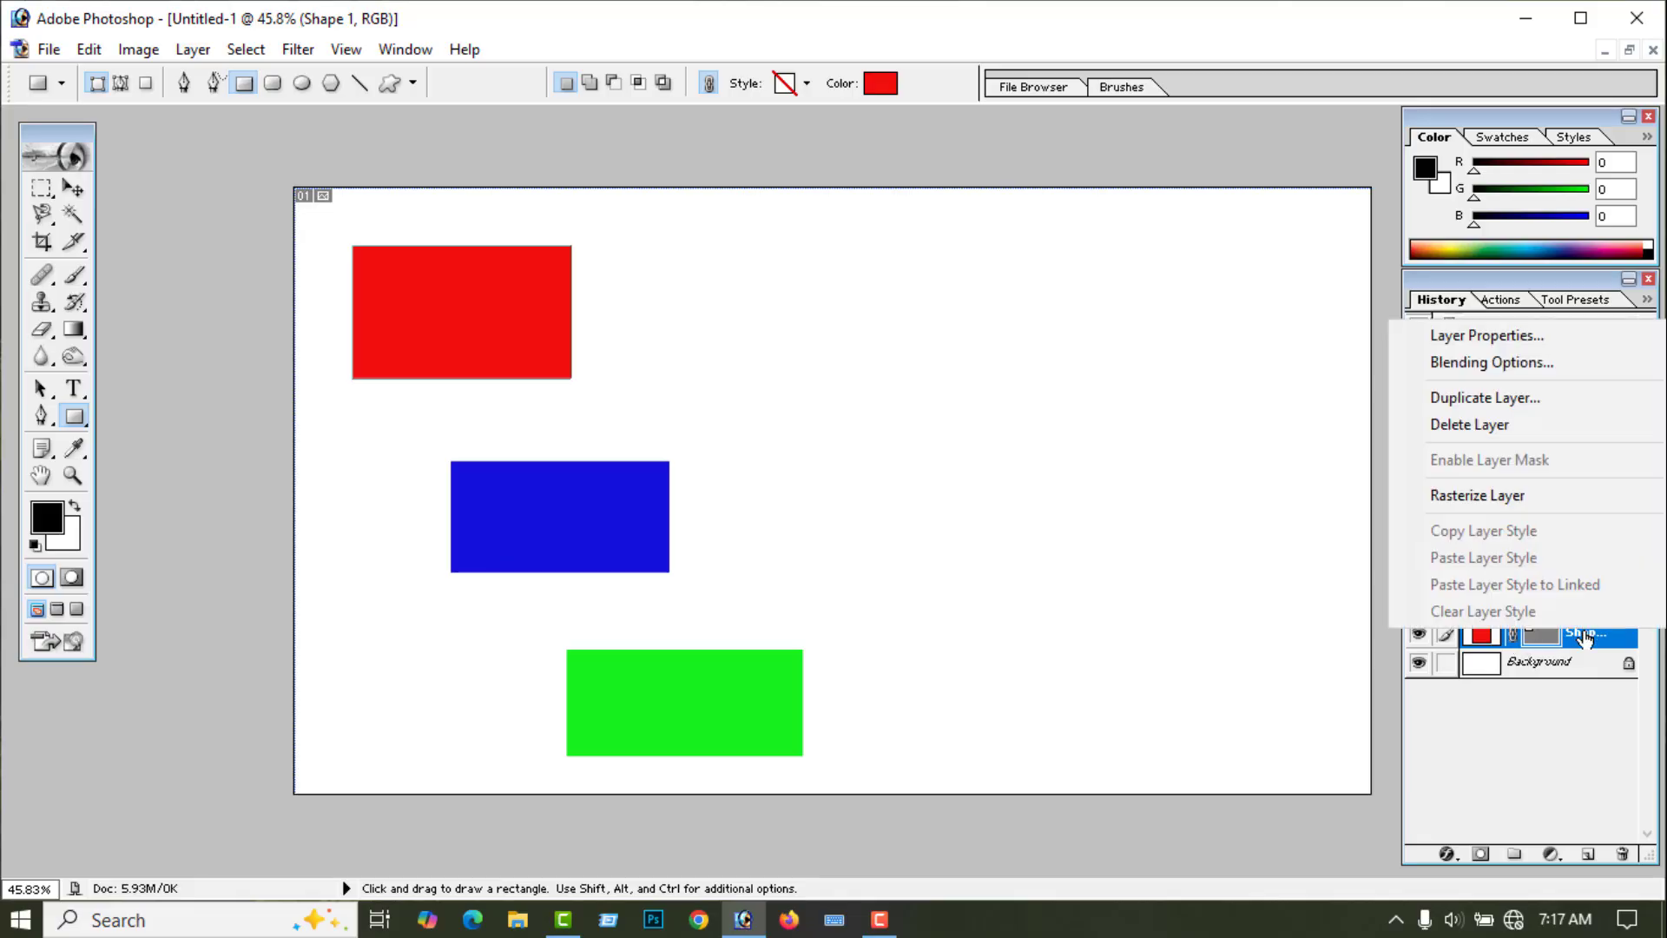
pyautogui.click(1480, 365)
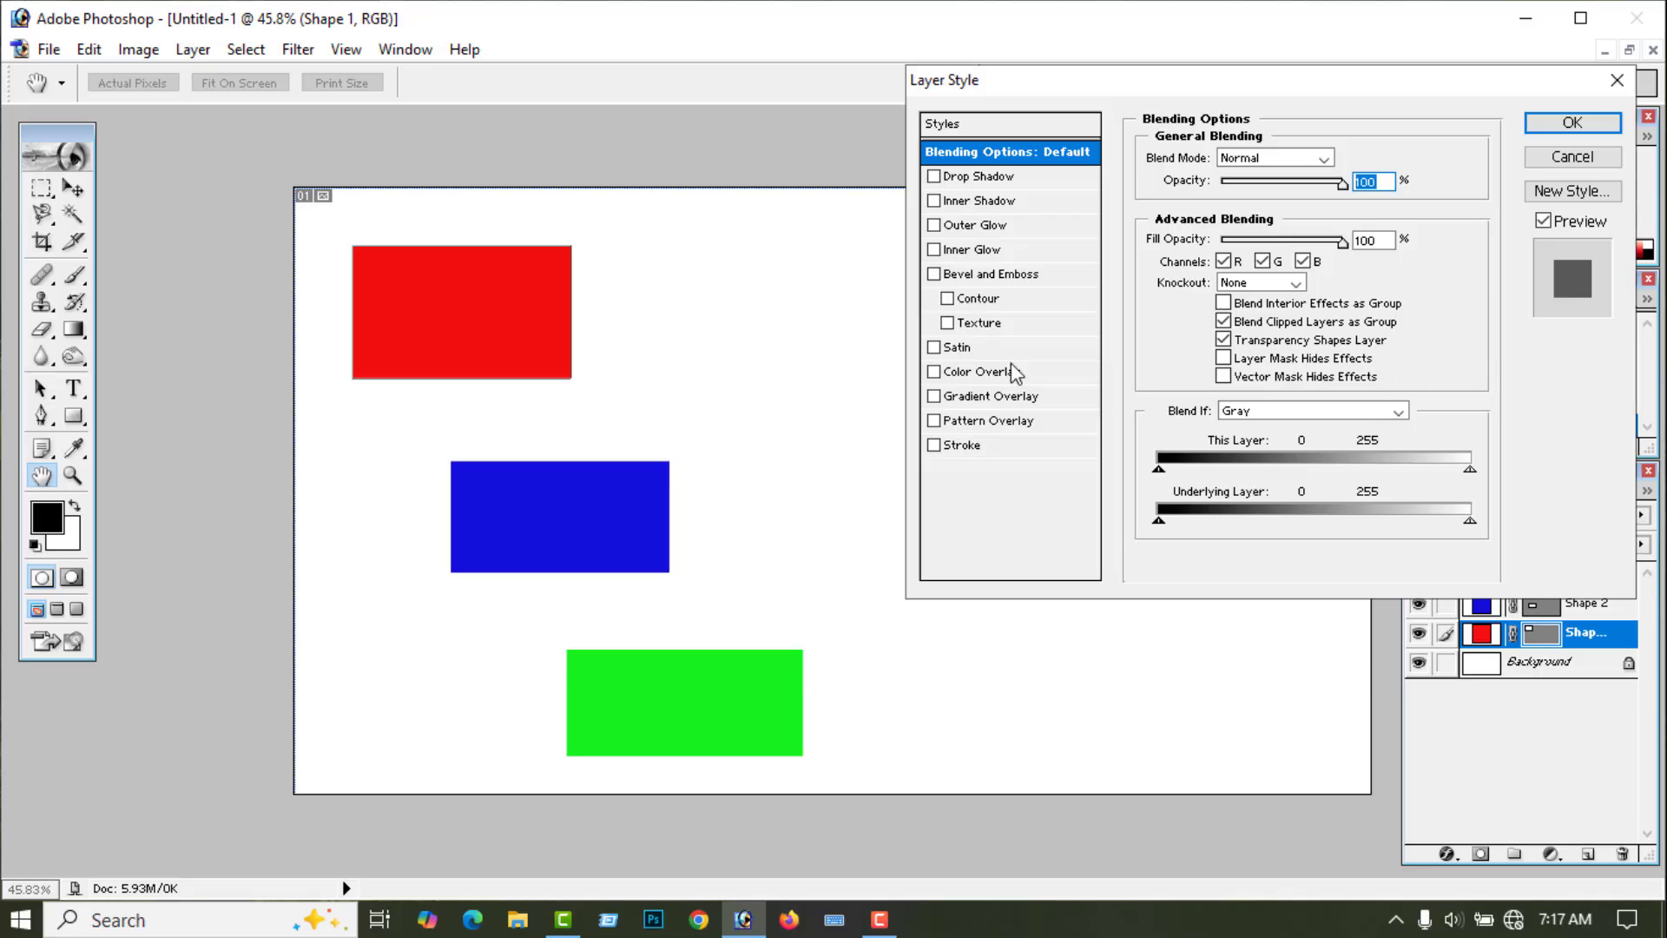
pyautogui.click(984, 178)
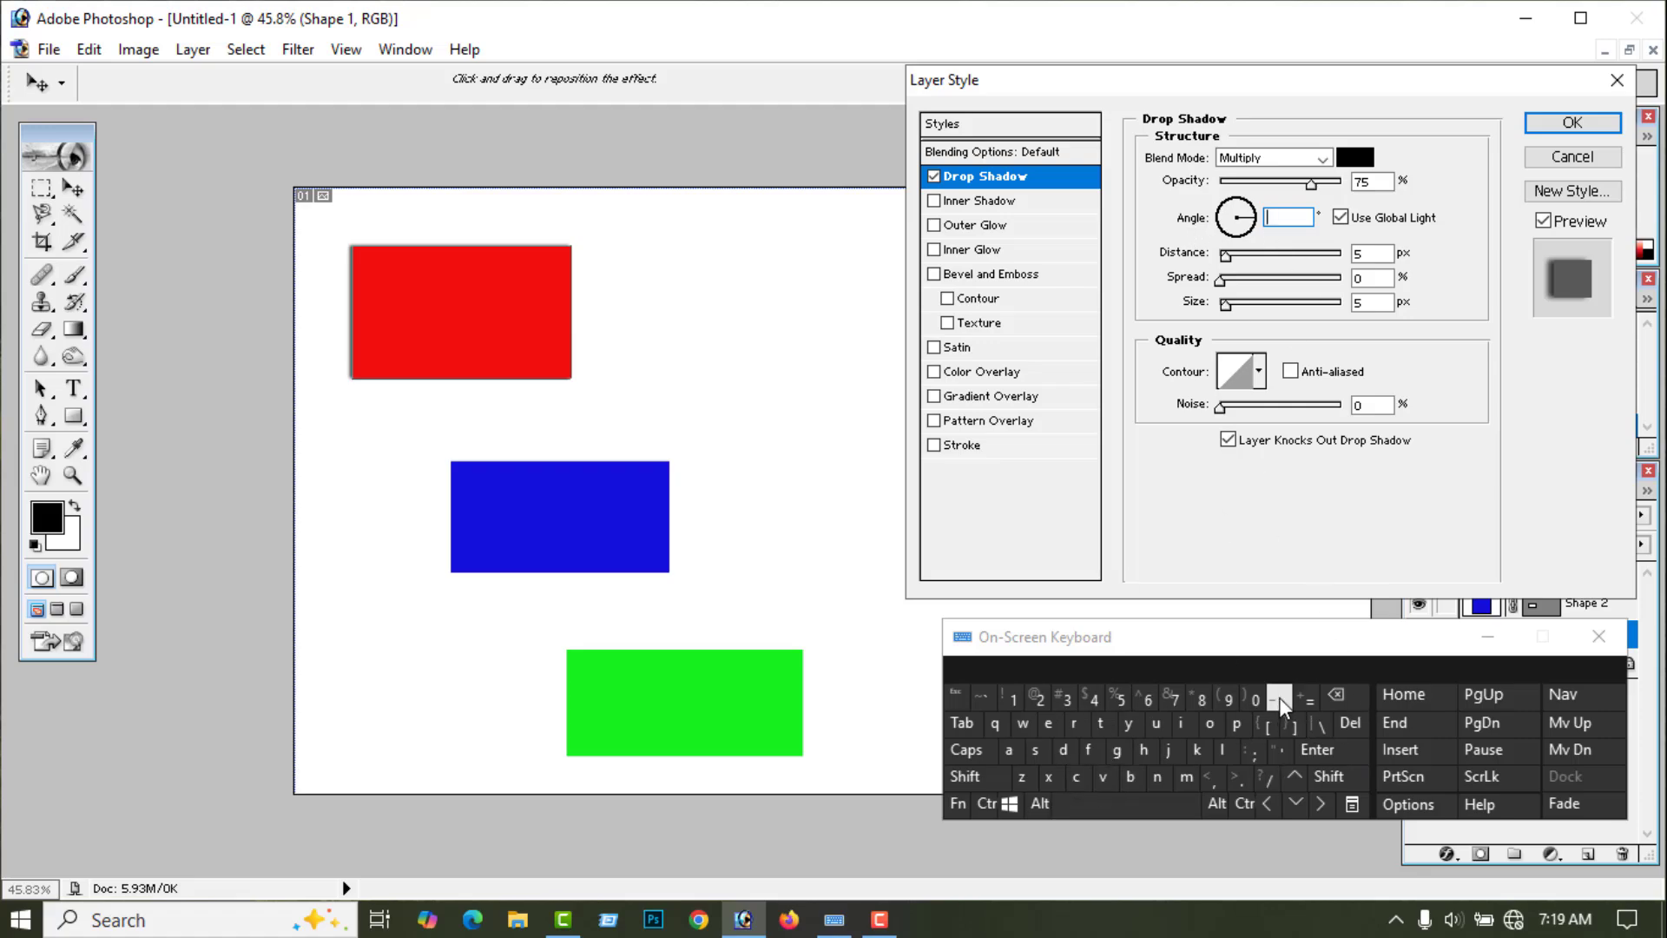
pyautogui.click(1067, 698)
pyautogui.click(1257, 697)
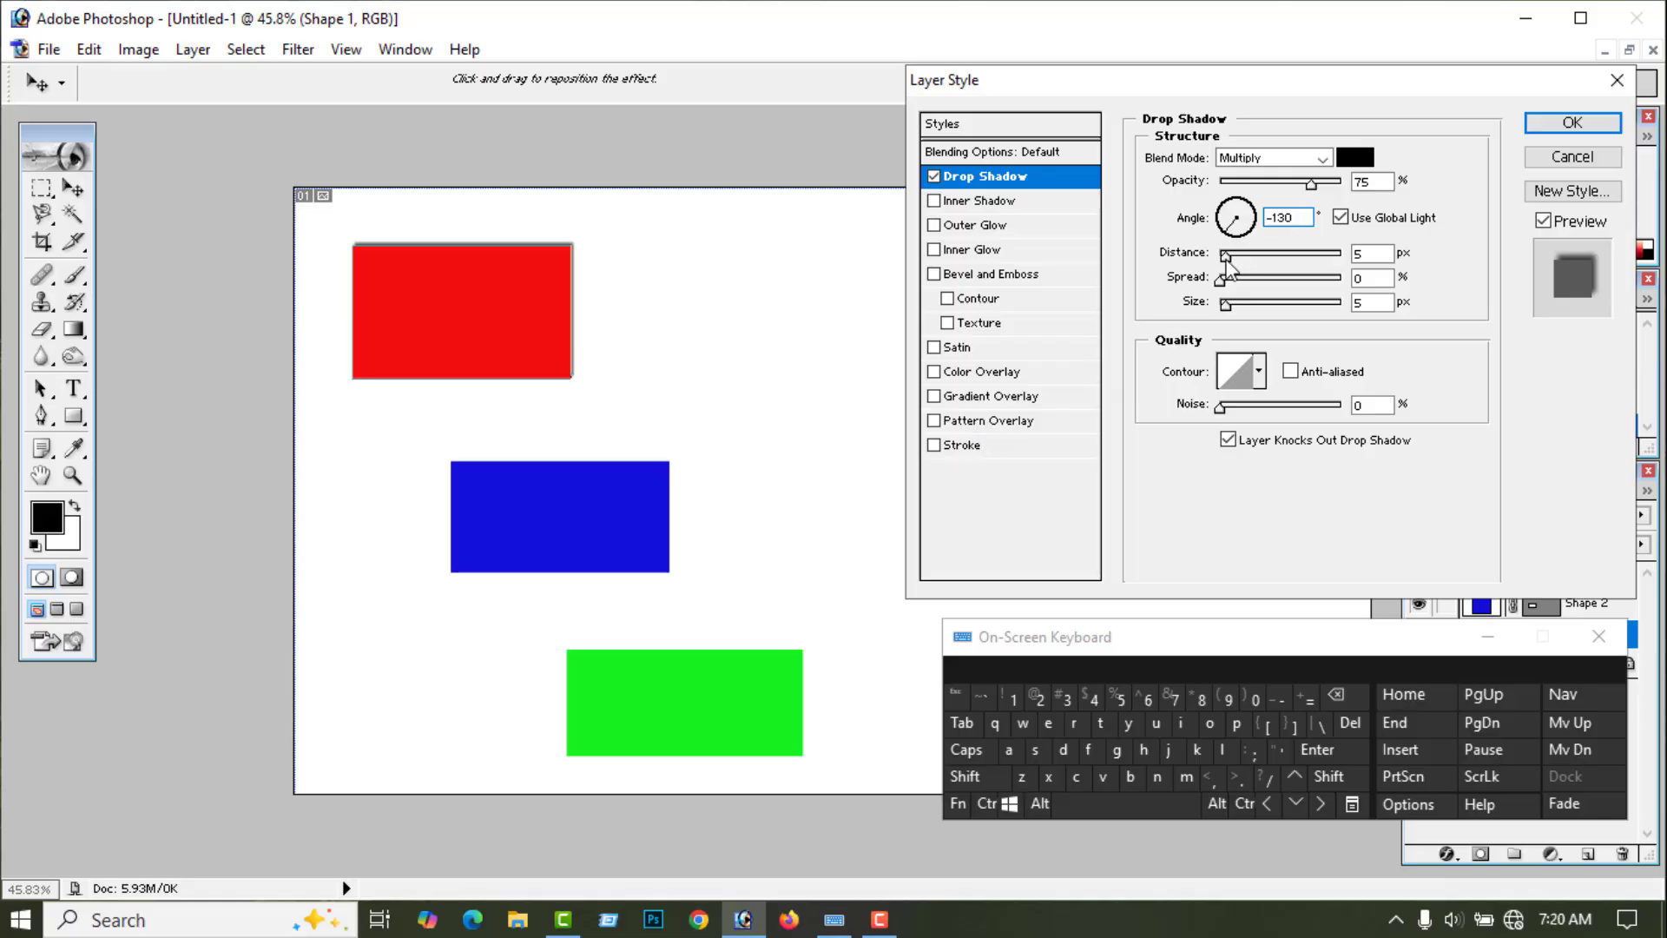
# Step: Set the red rectangle's shadow distance to 44 px, apply the style, and move the on-screen keyboard clear of the layer list
pyautogui.moveTo(1227, 266); pyautogui.dragTo(1267, 279)
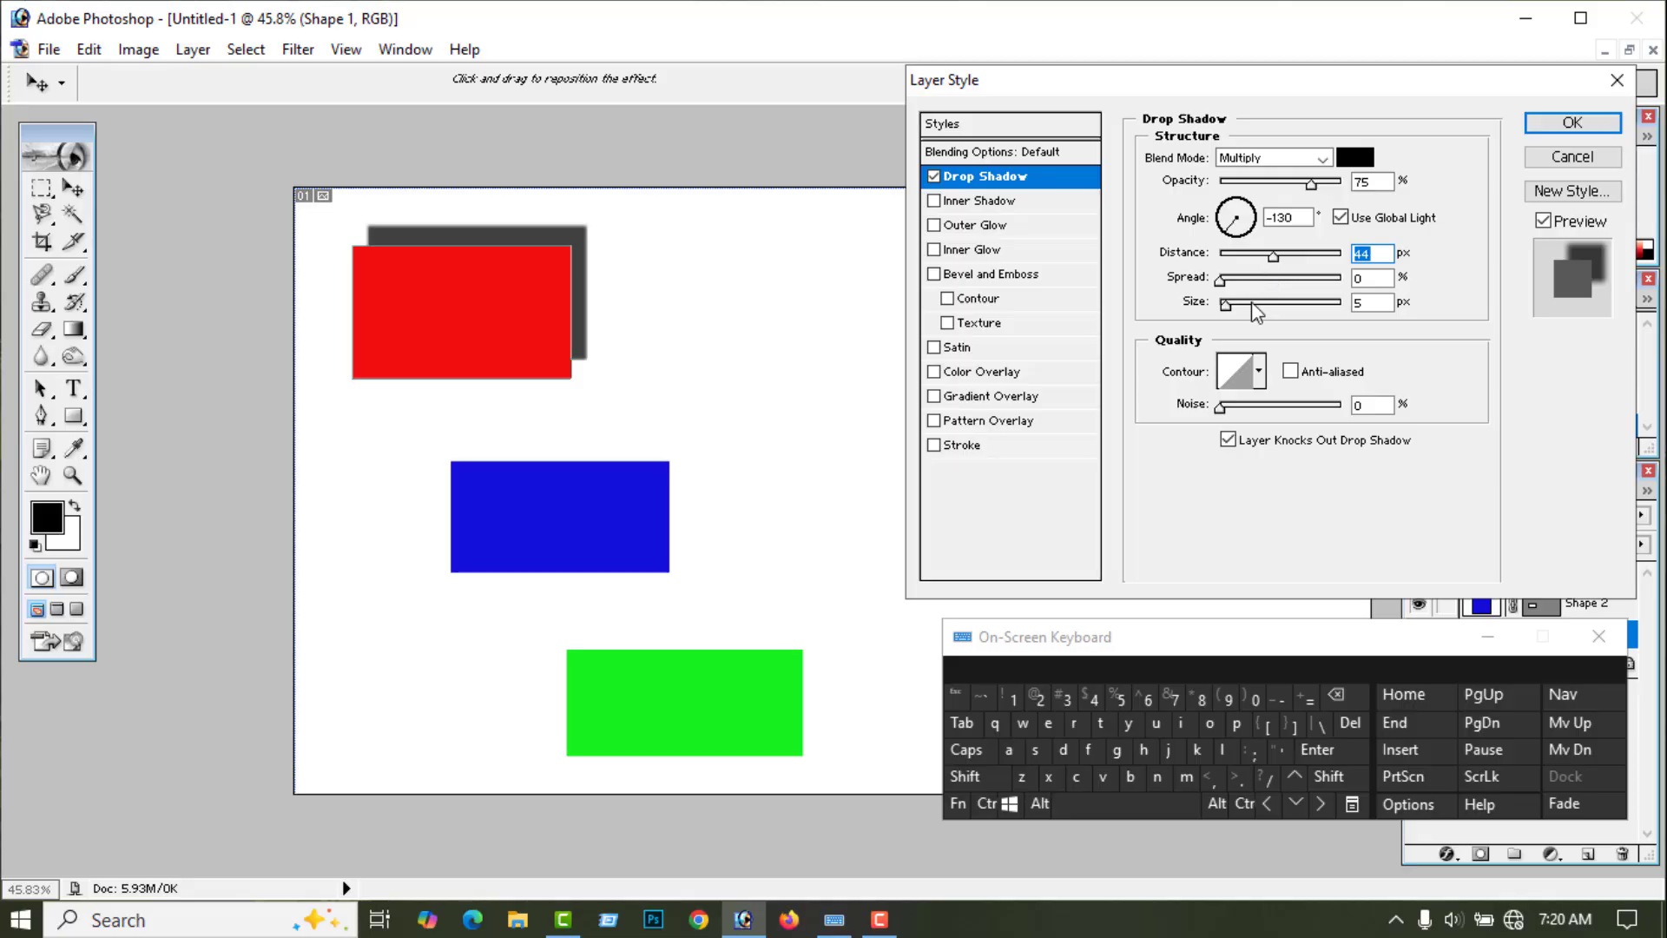
pyautogui.click(1572, 123)
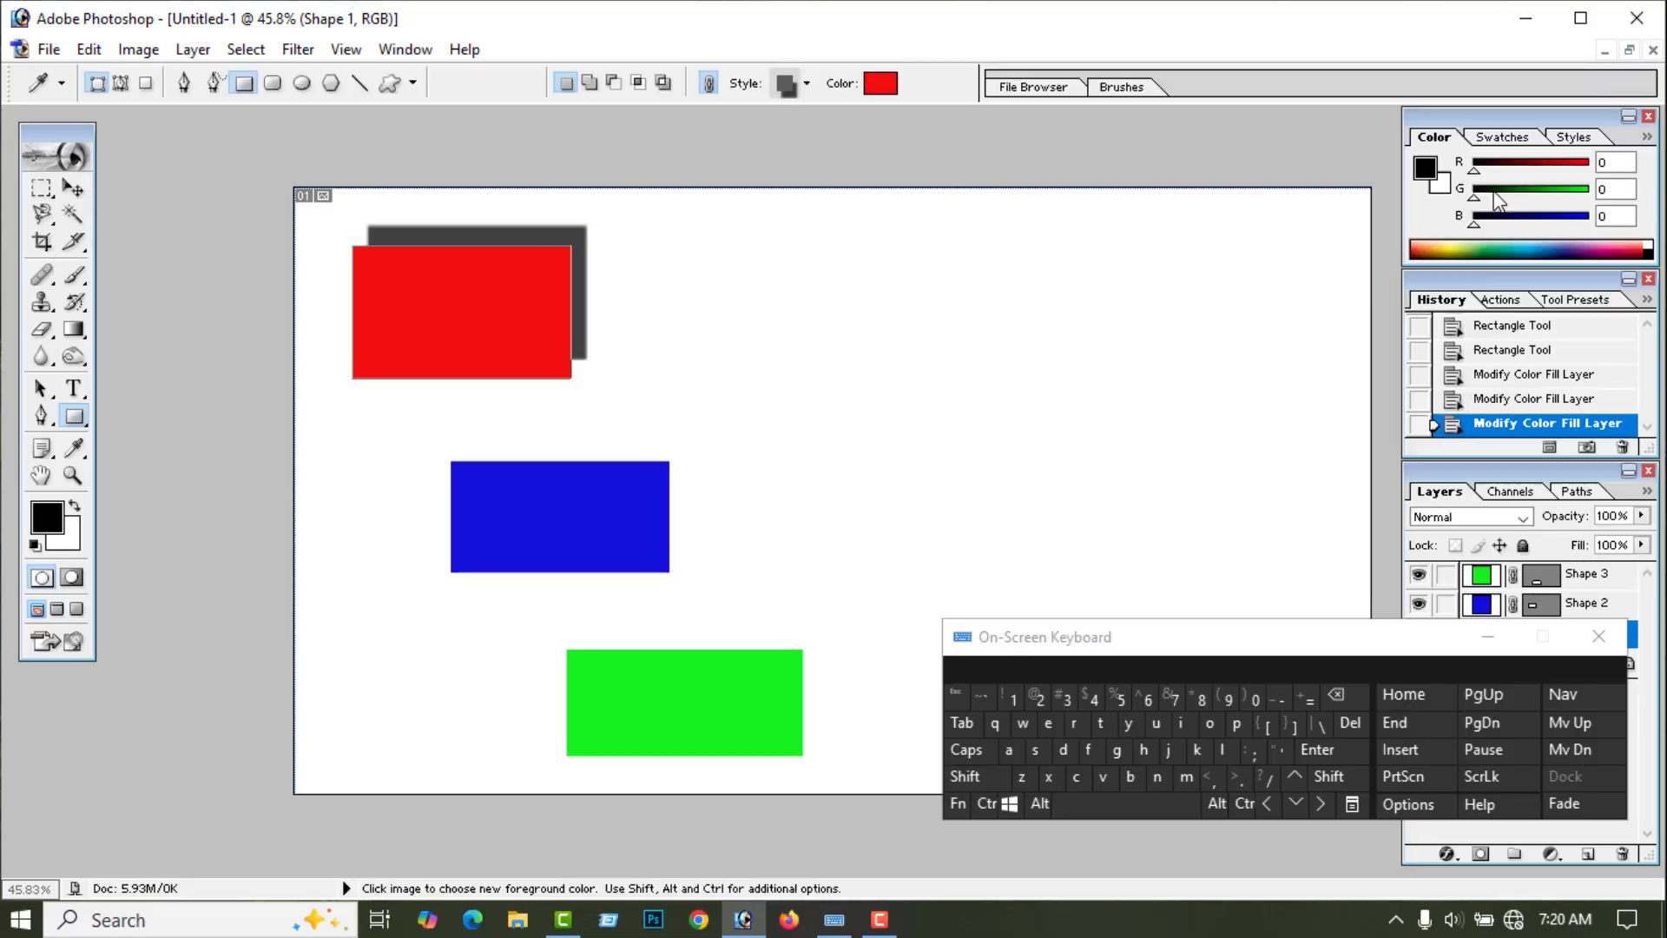
pyautogui.moveTo(1241, 651); pyautogui.dragTo(450, 714)
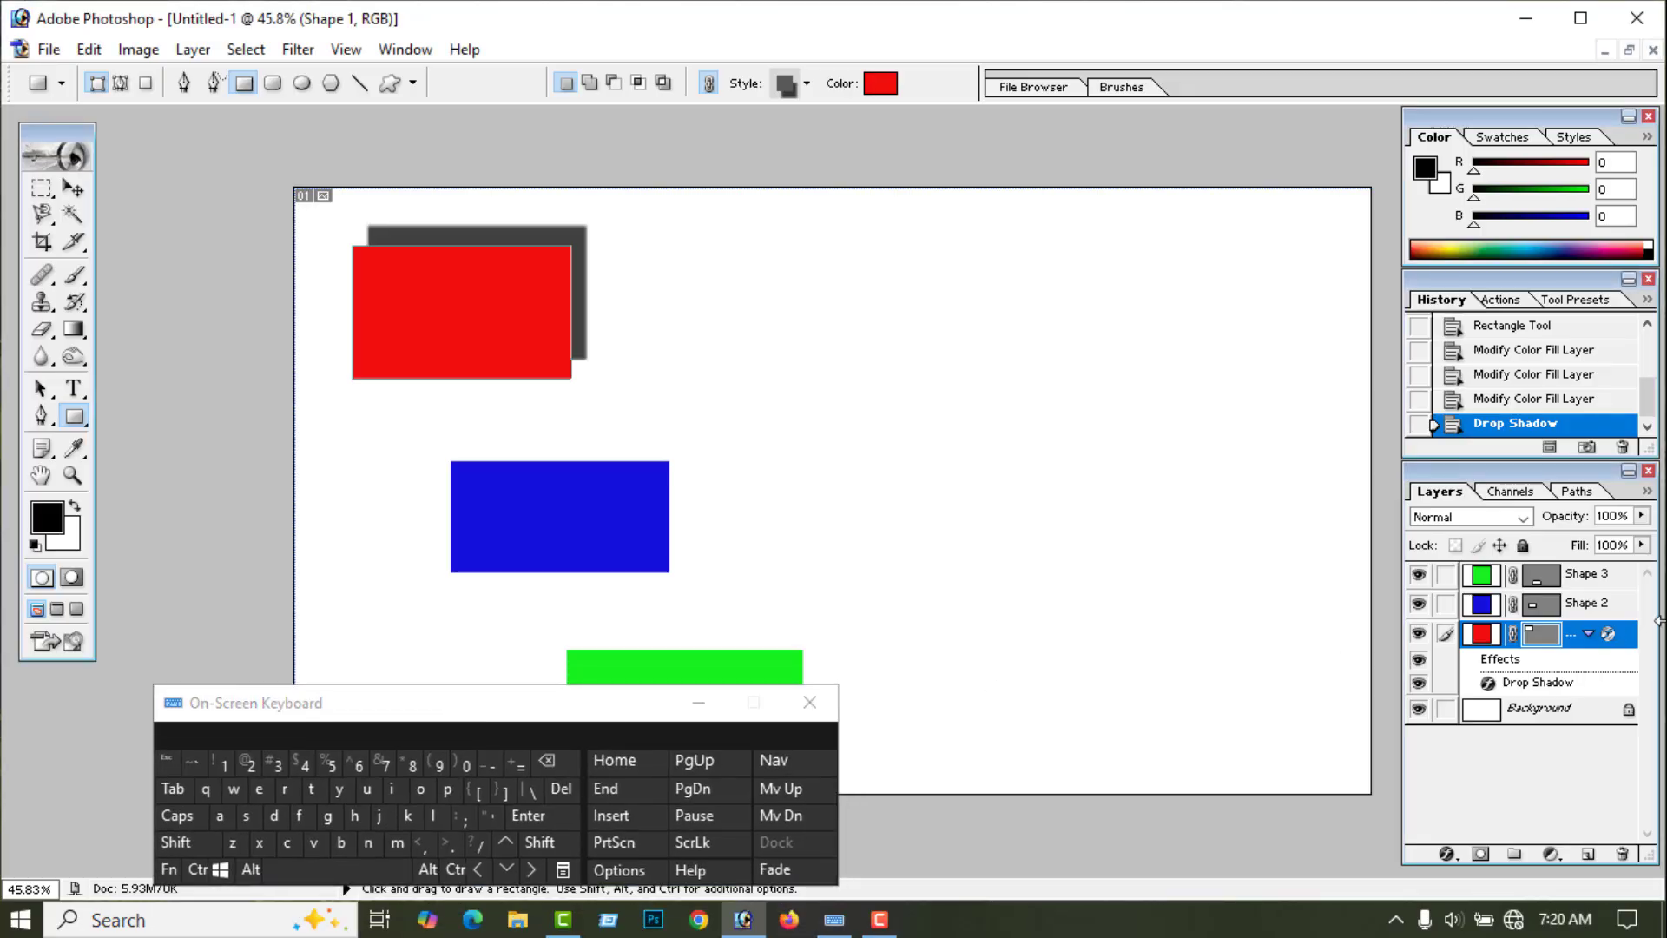
# Step: Add a Drop Shadow to the blue rectangle's layer, Shape 2, with Use Global Light turned off
pyautogui.click(1598, 605)
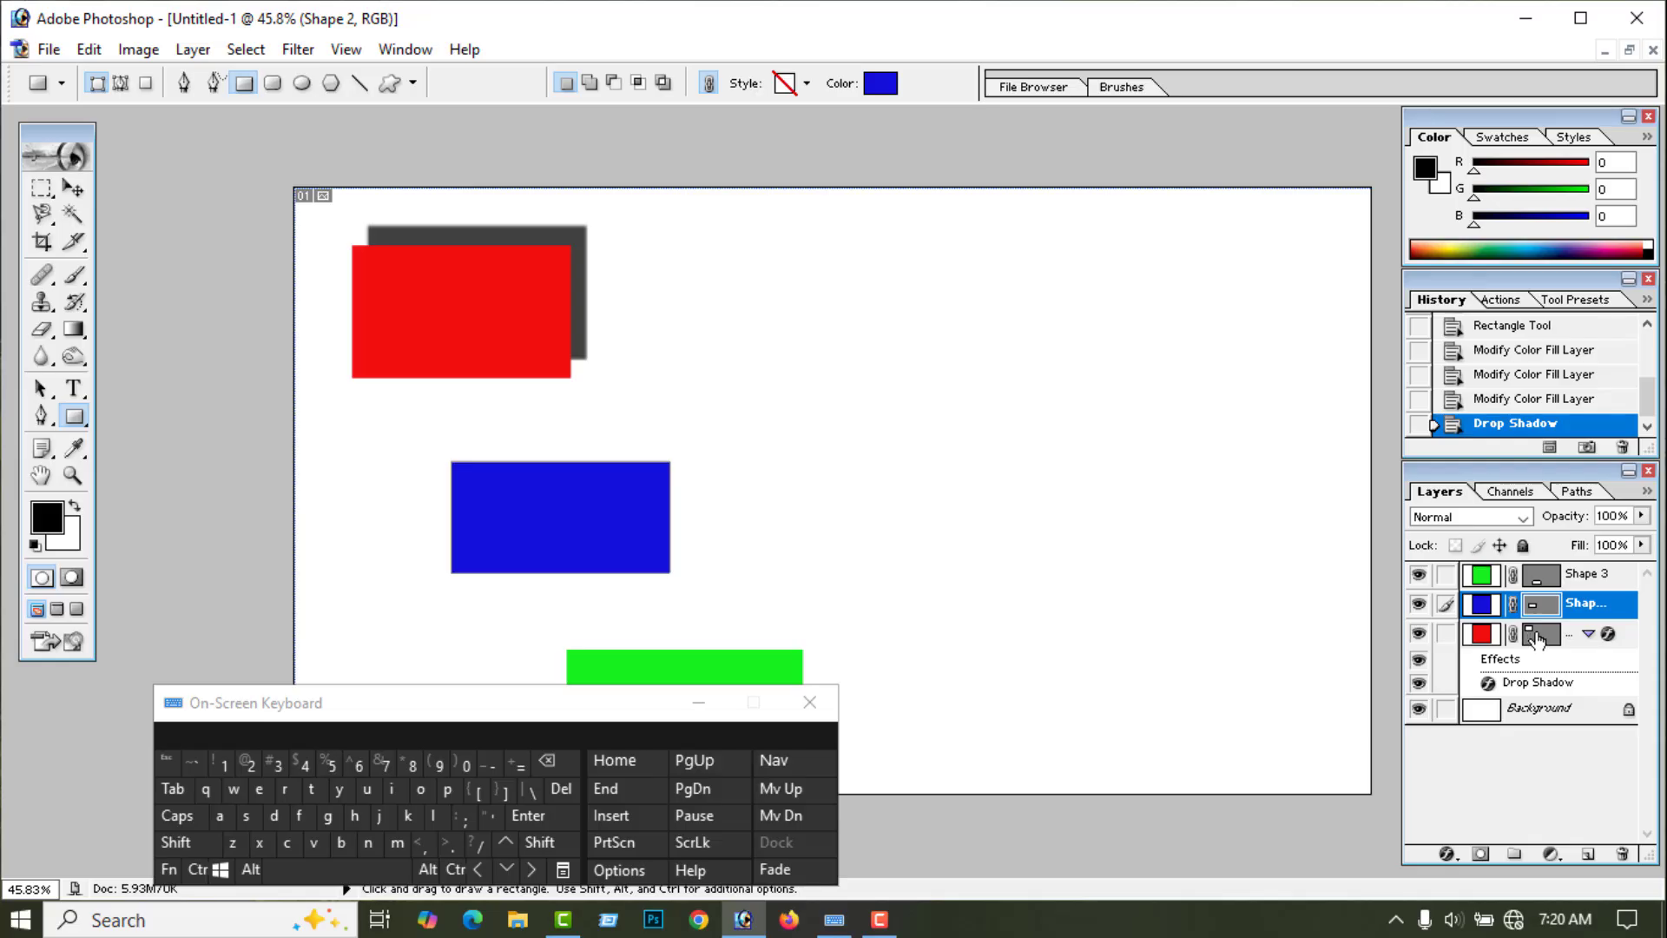
pyautogui.rightClick(1587, 604)
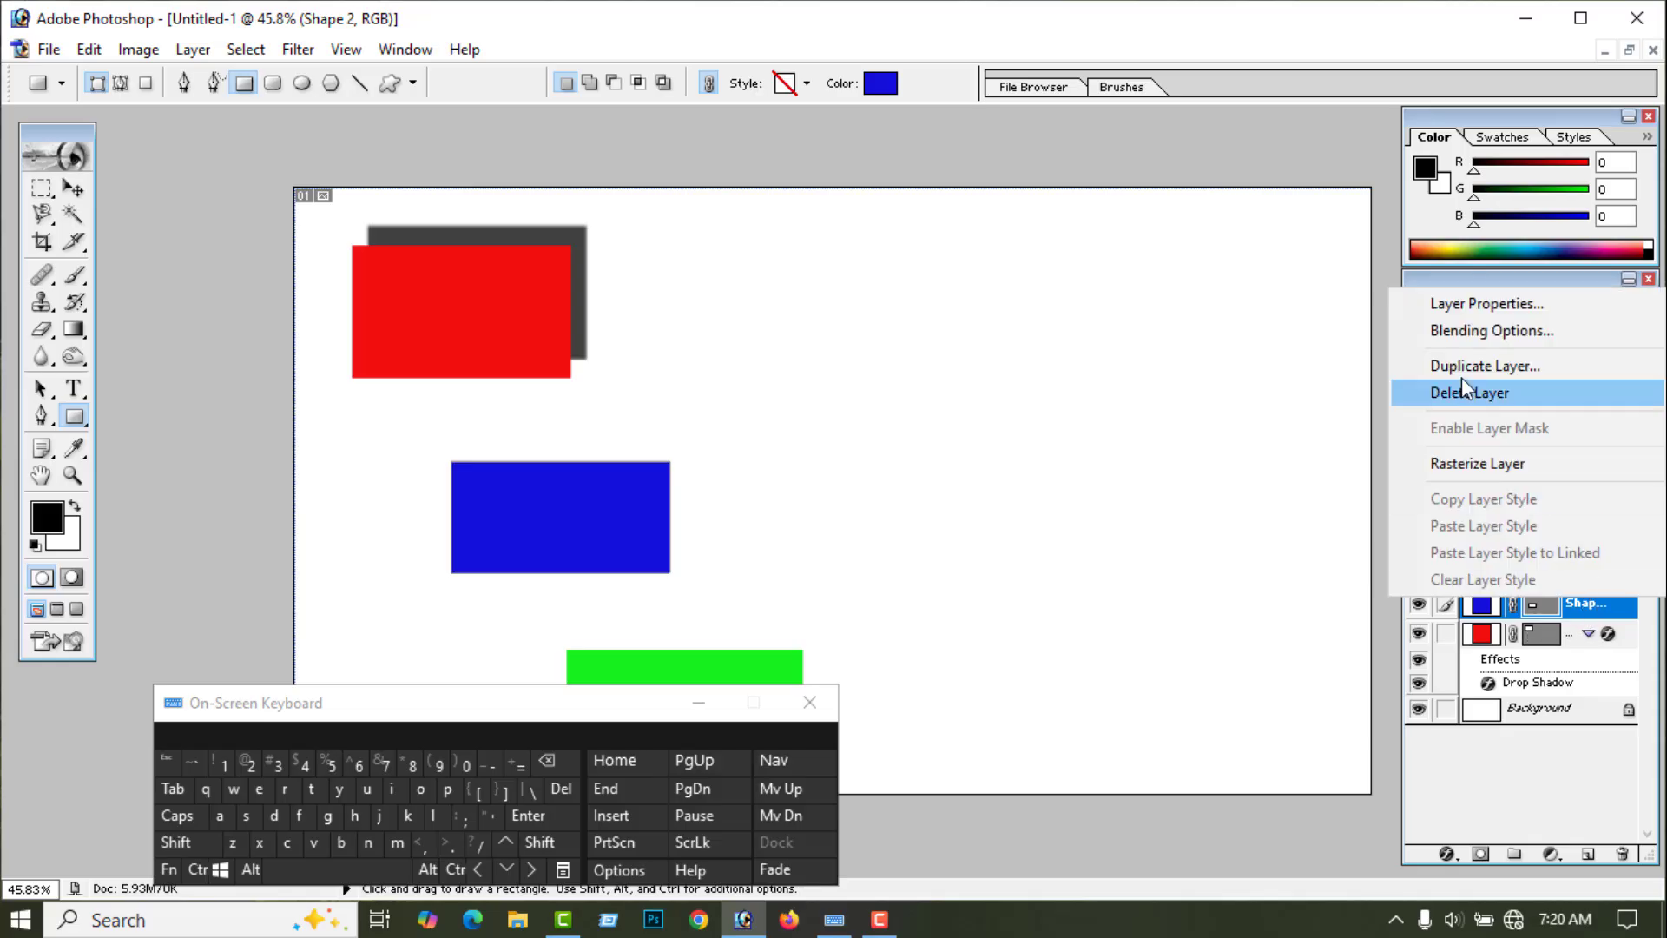
pyautogui.click(1468, 330)
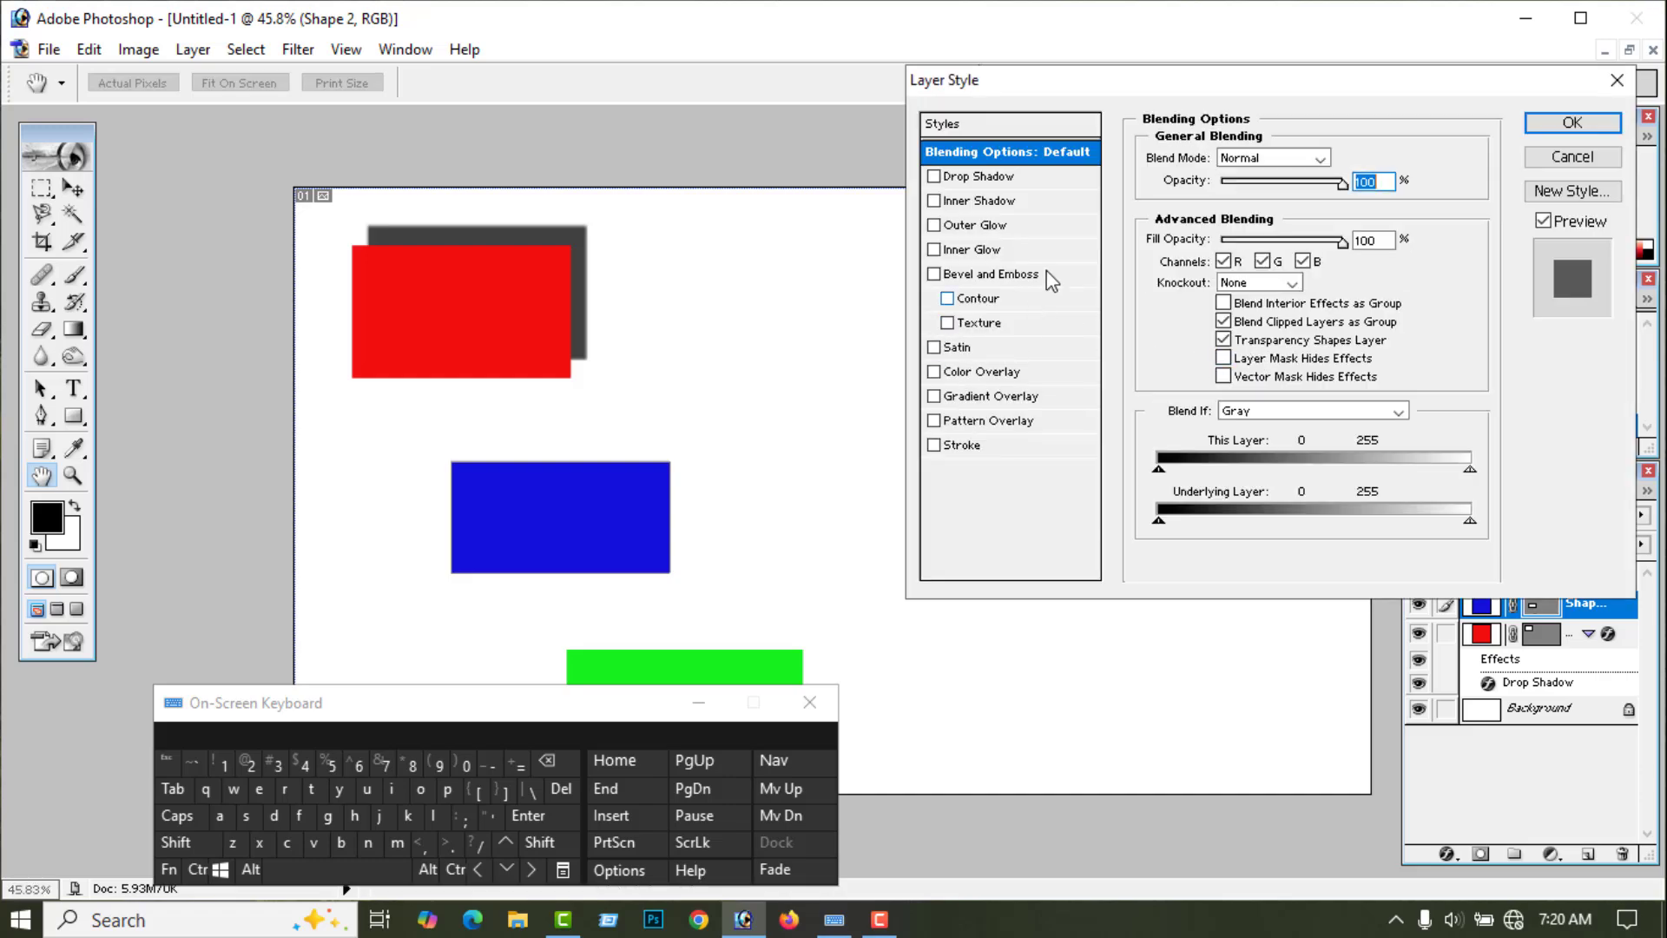
pyautogui.click(981, 177)
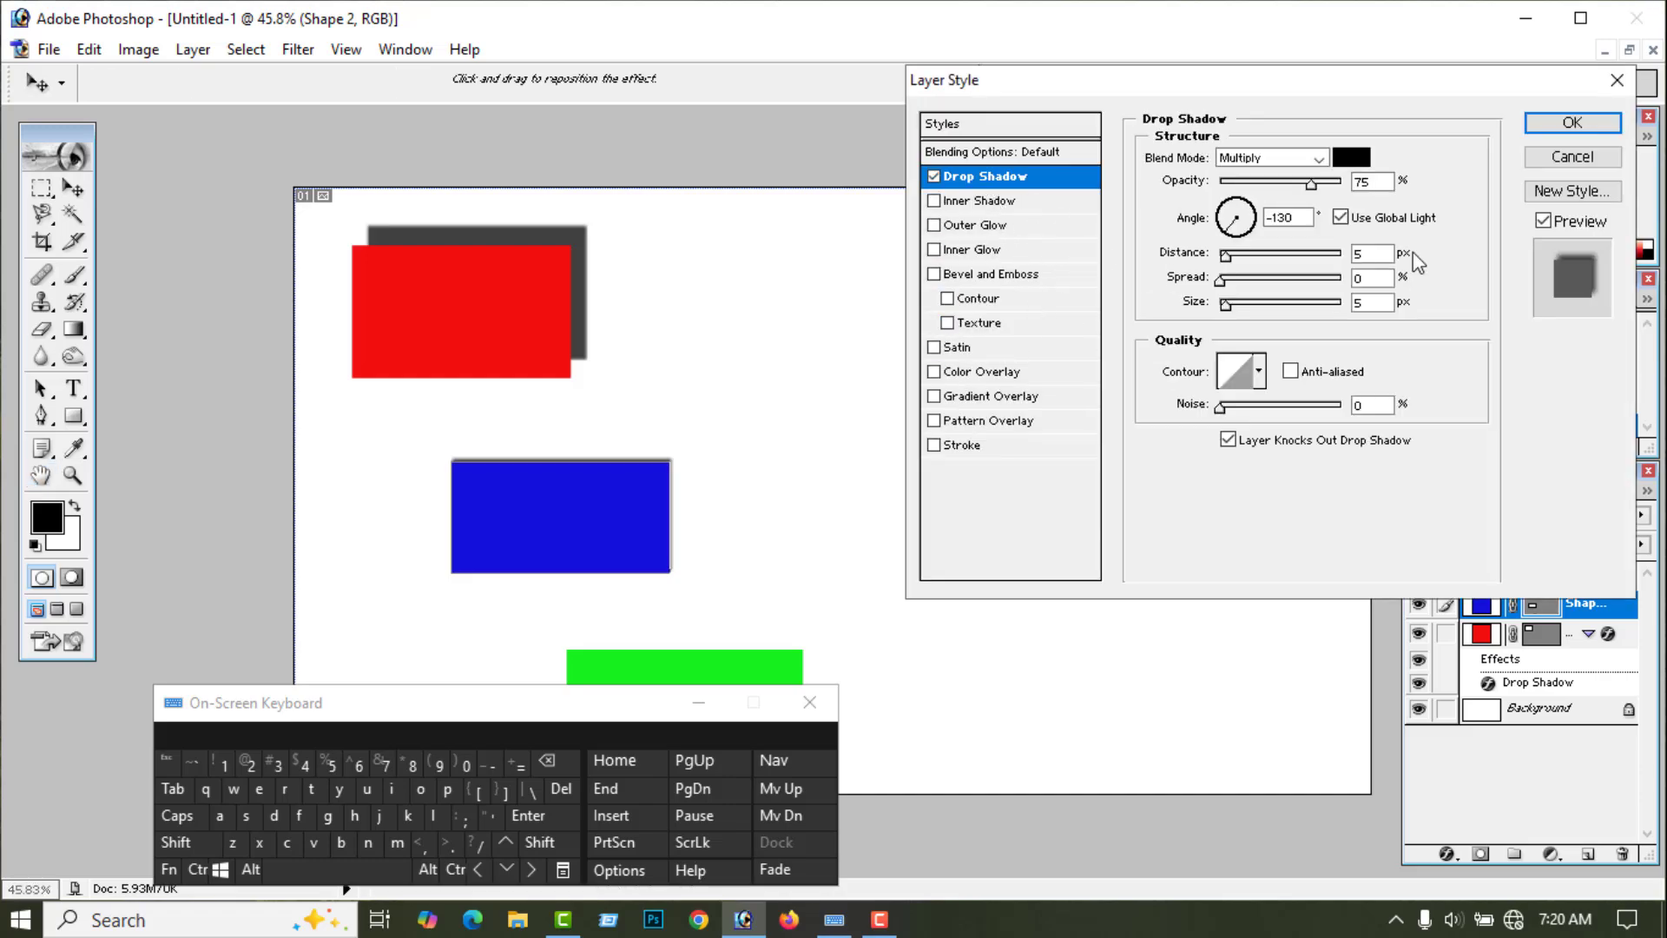
pyautogui.click(1340, 218)
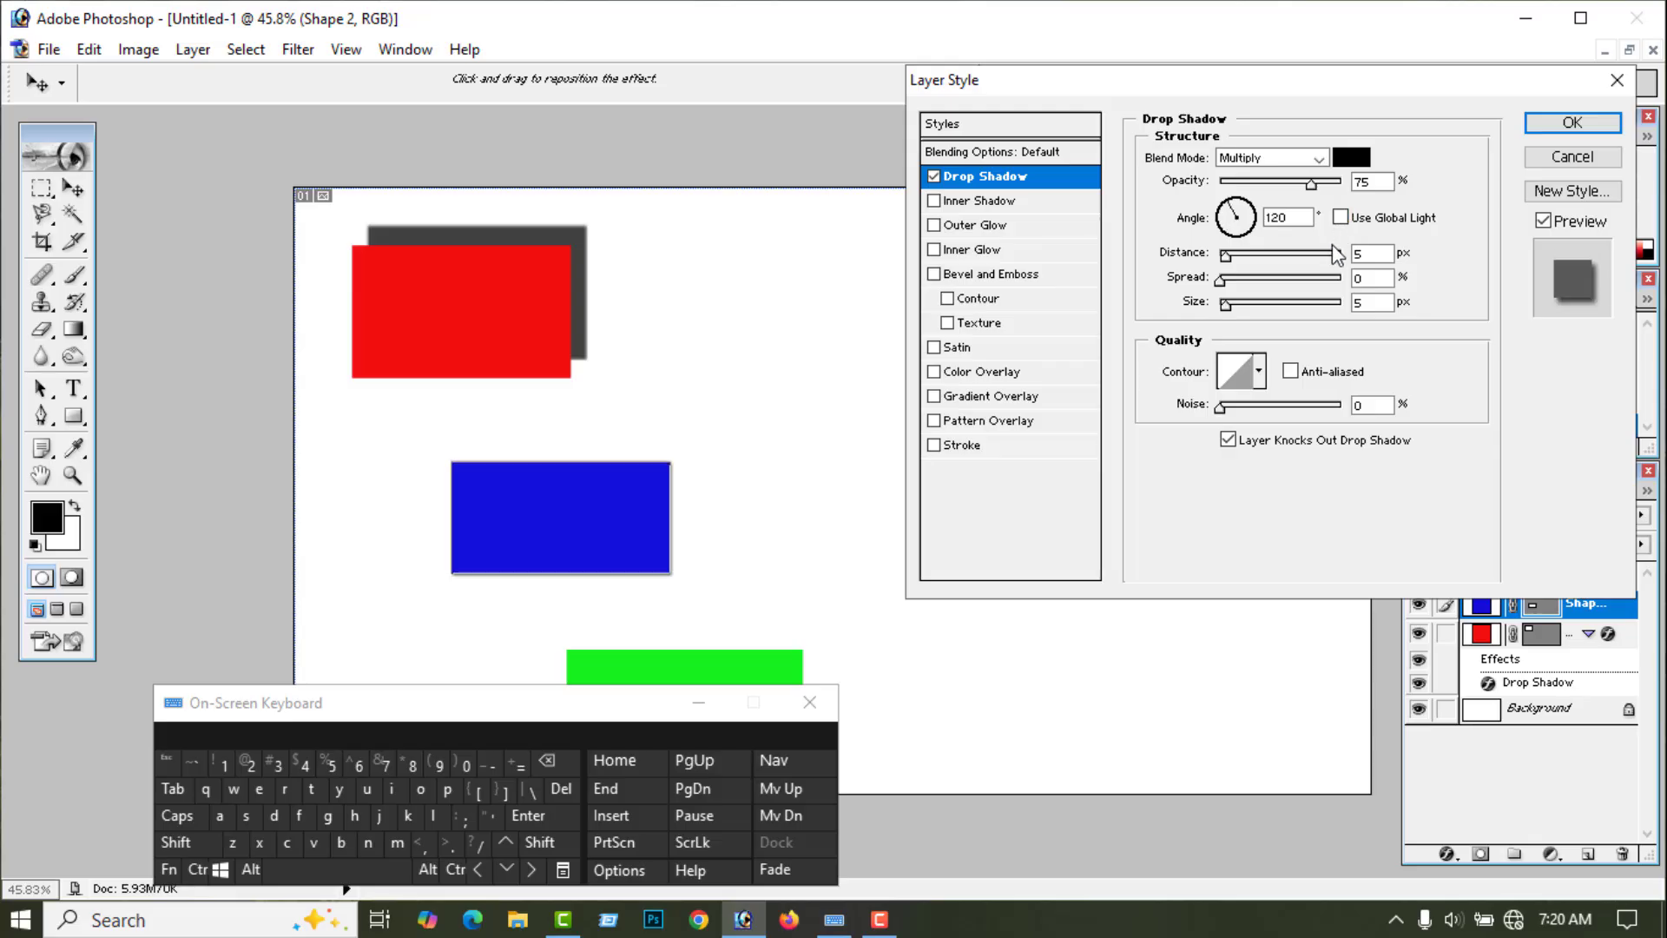
# Step: Set the blue rectangle's shadow angle to 45° and its distance to 50 px, and apply the style
pyautogui.doubleClick(1281, 218)
pyautogui.click(302, 762)
pyautogui.click(332, 763)
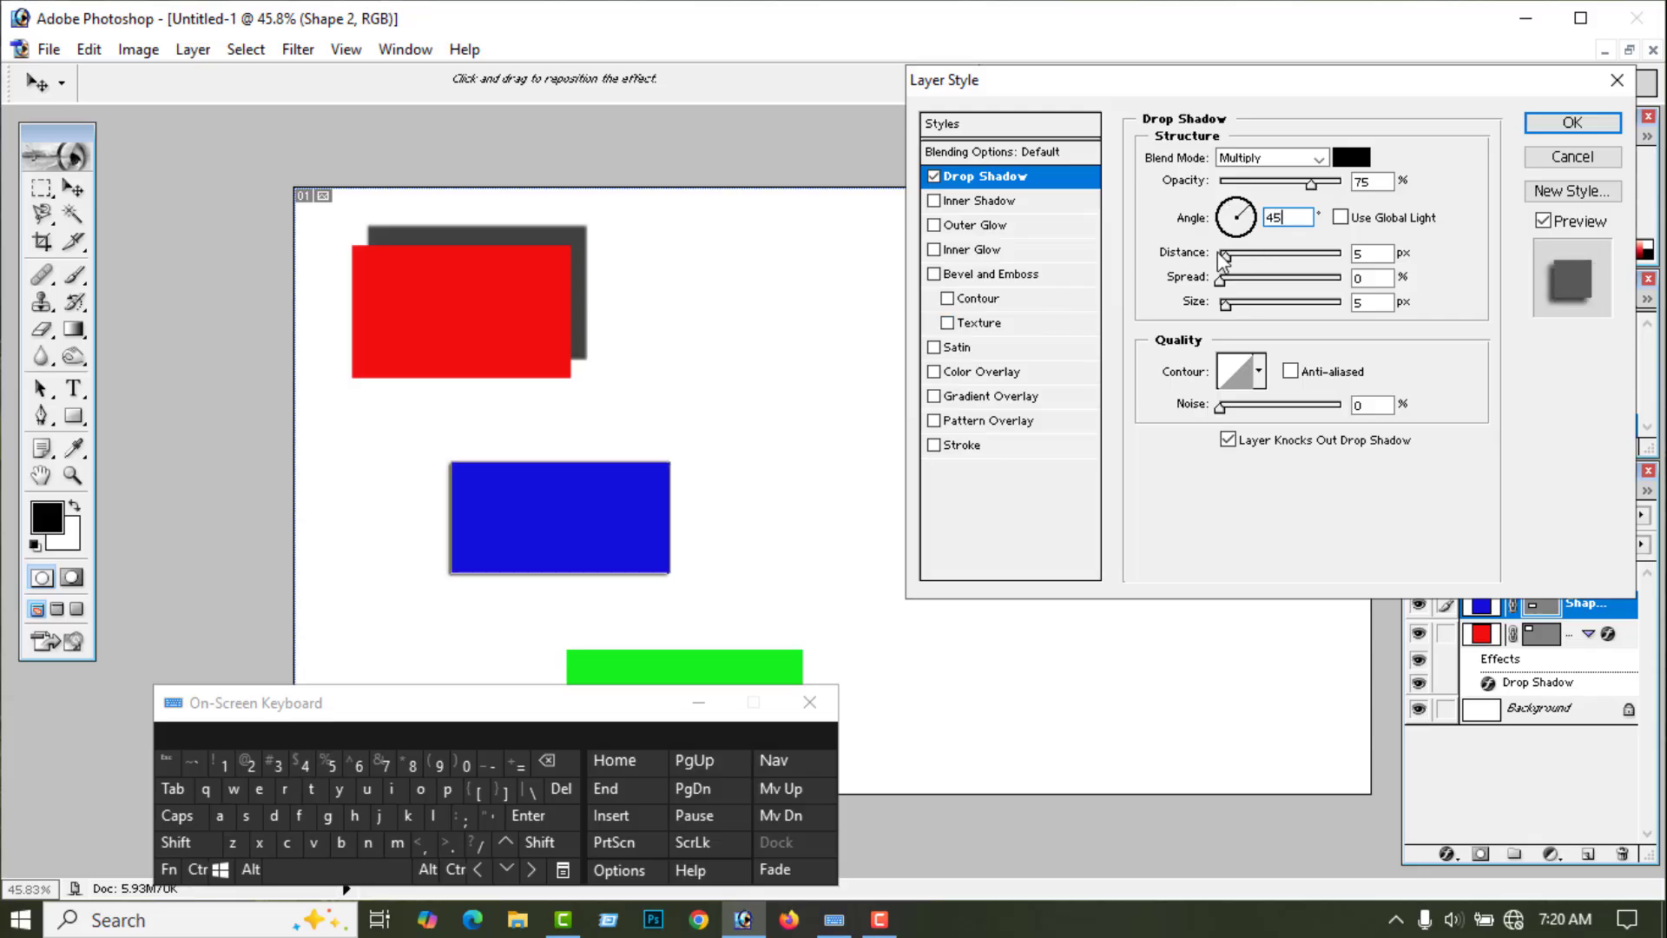
pyautogui.moveTo(1227, 257); pyautogui.dragTo(1285, 265)
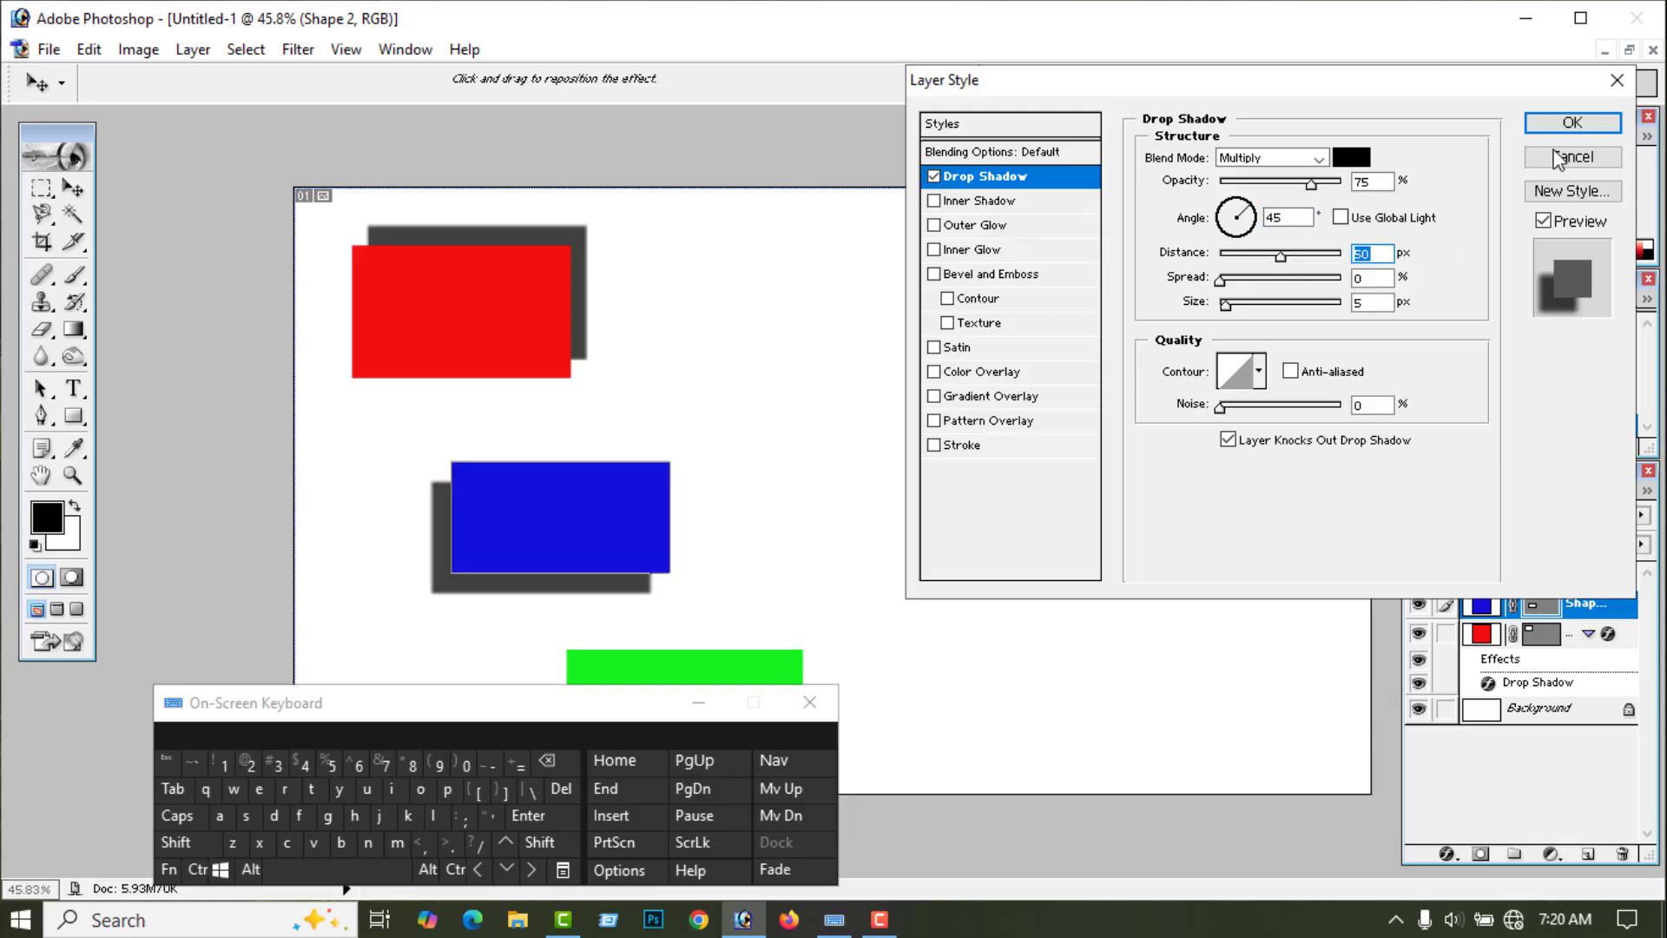
pyautogui.click(1576, 126)
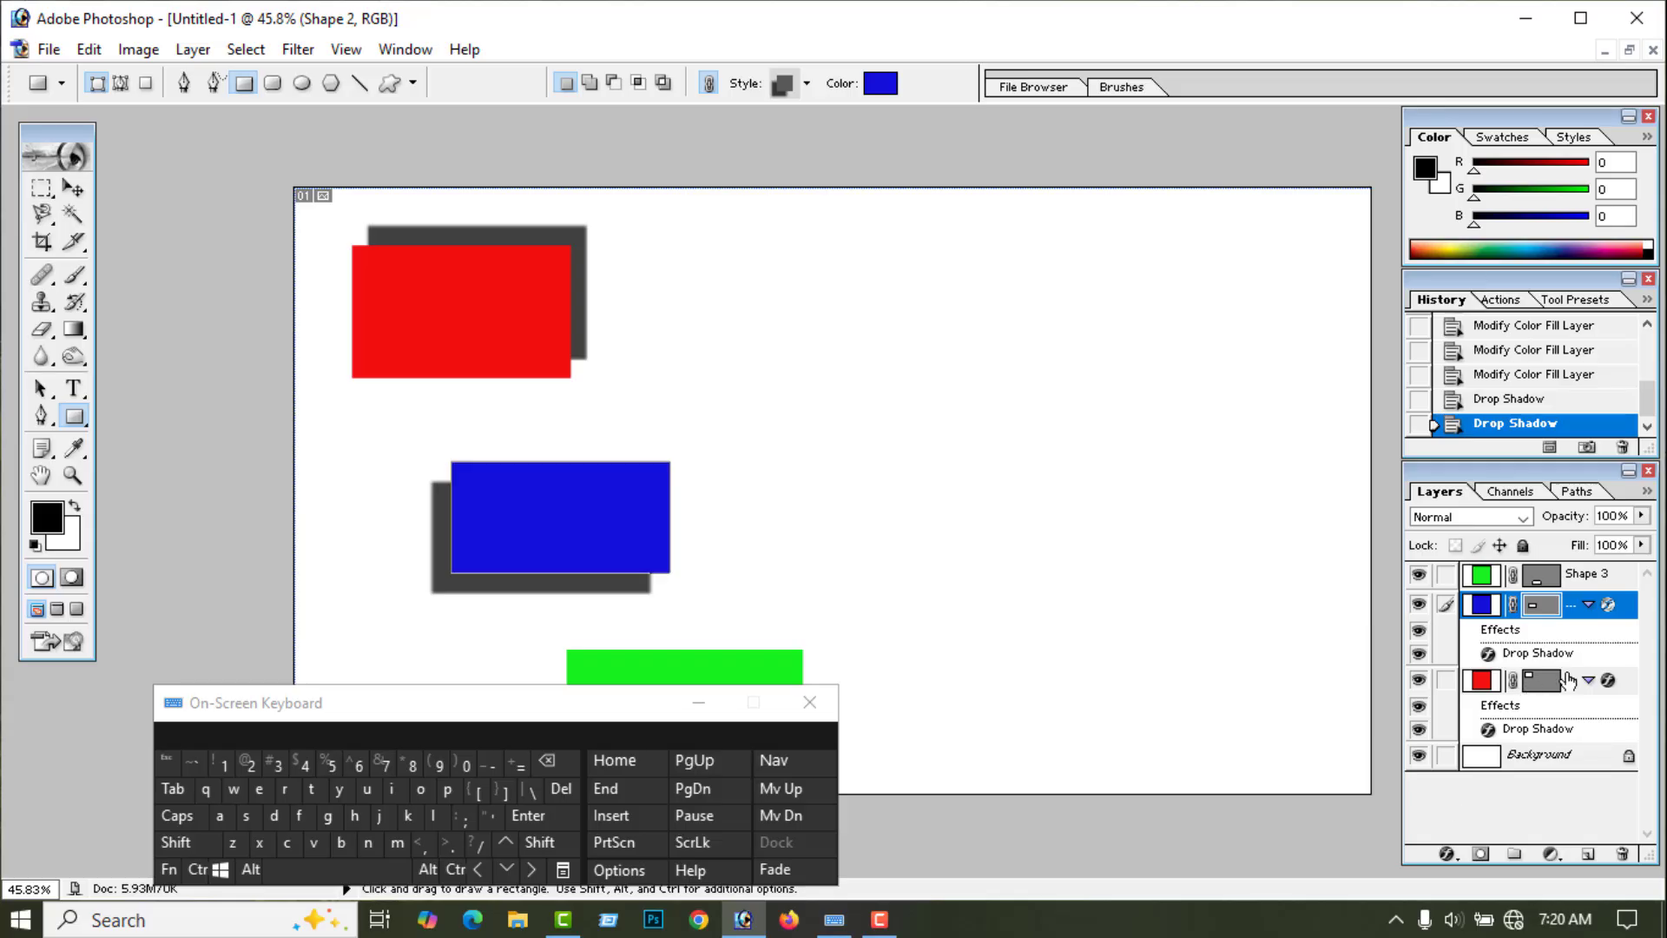
# Step: Add a Drop Shadow to the green rectangle's layer, Shape 3, keeping Use Global Light enabled and setting the distance to 57 px
pyautogui.scroll(-2, 1647, 648)
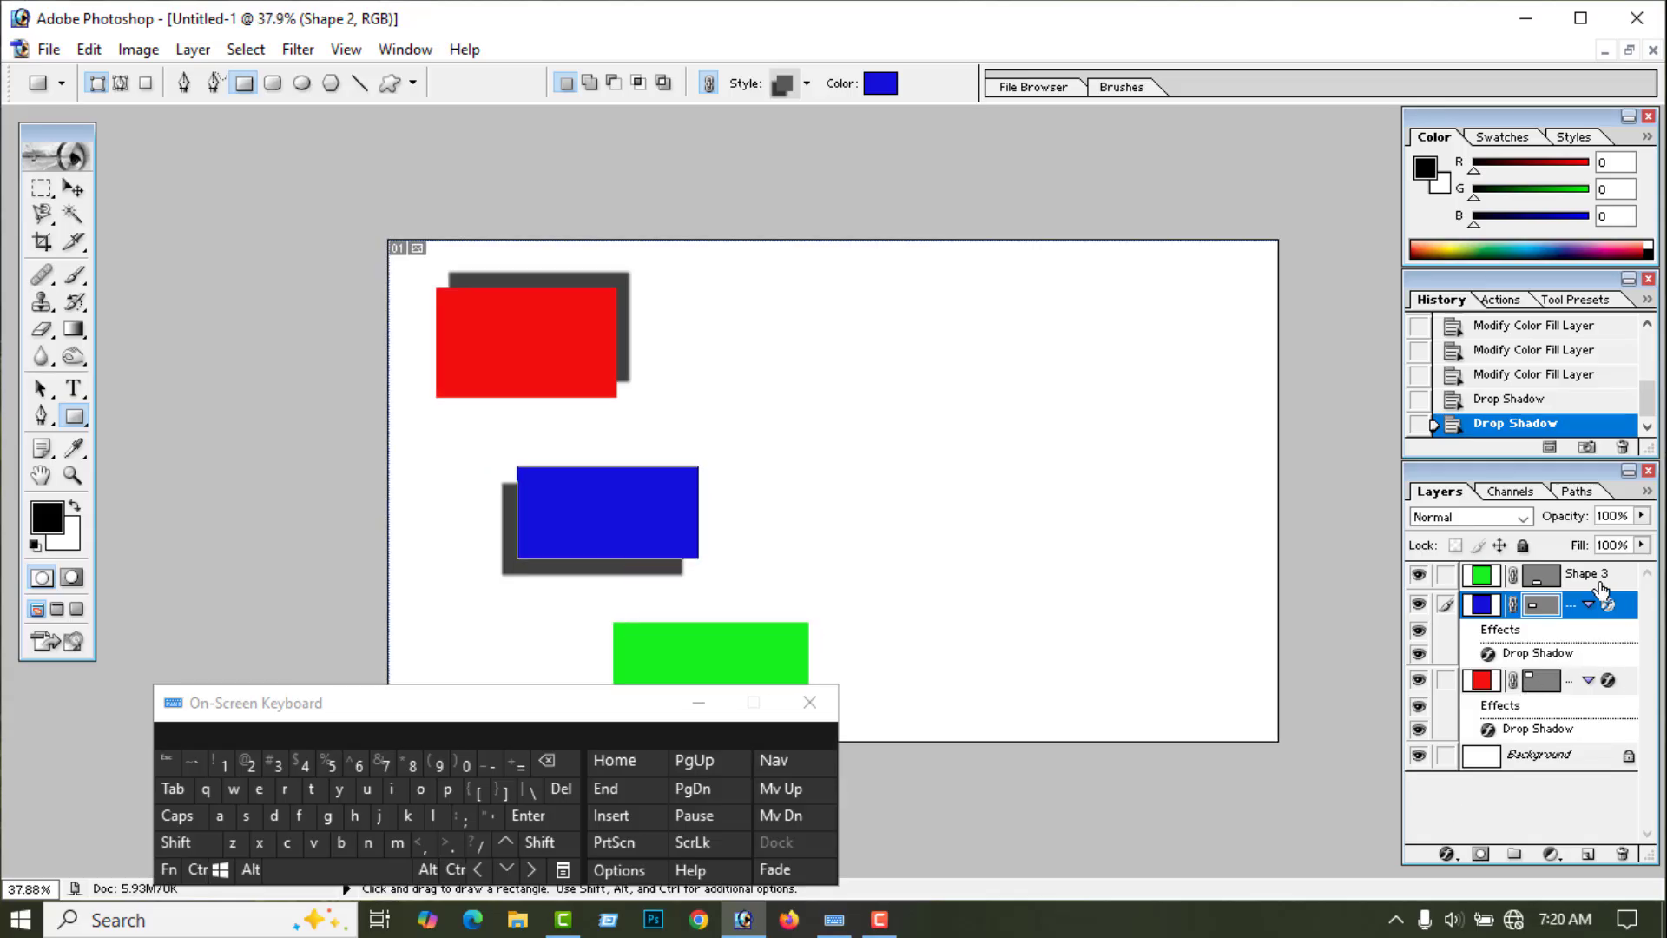
pyautogui.scroll(1, 1602, 590)
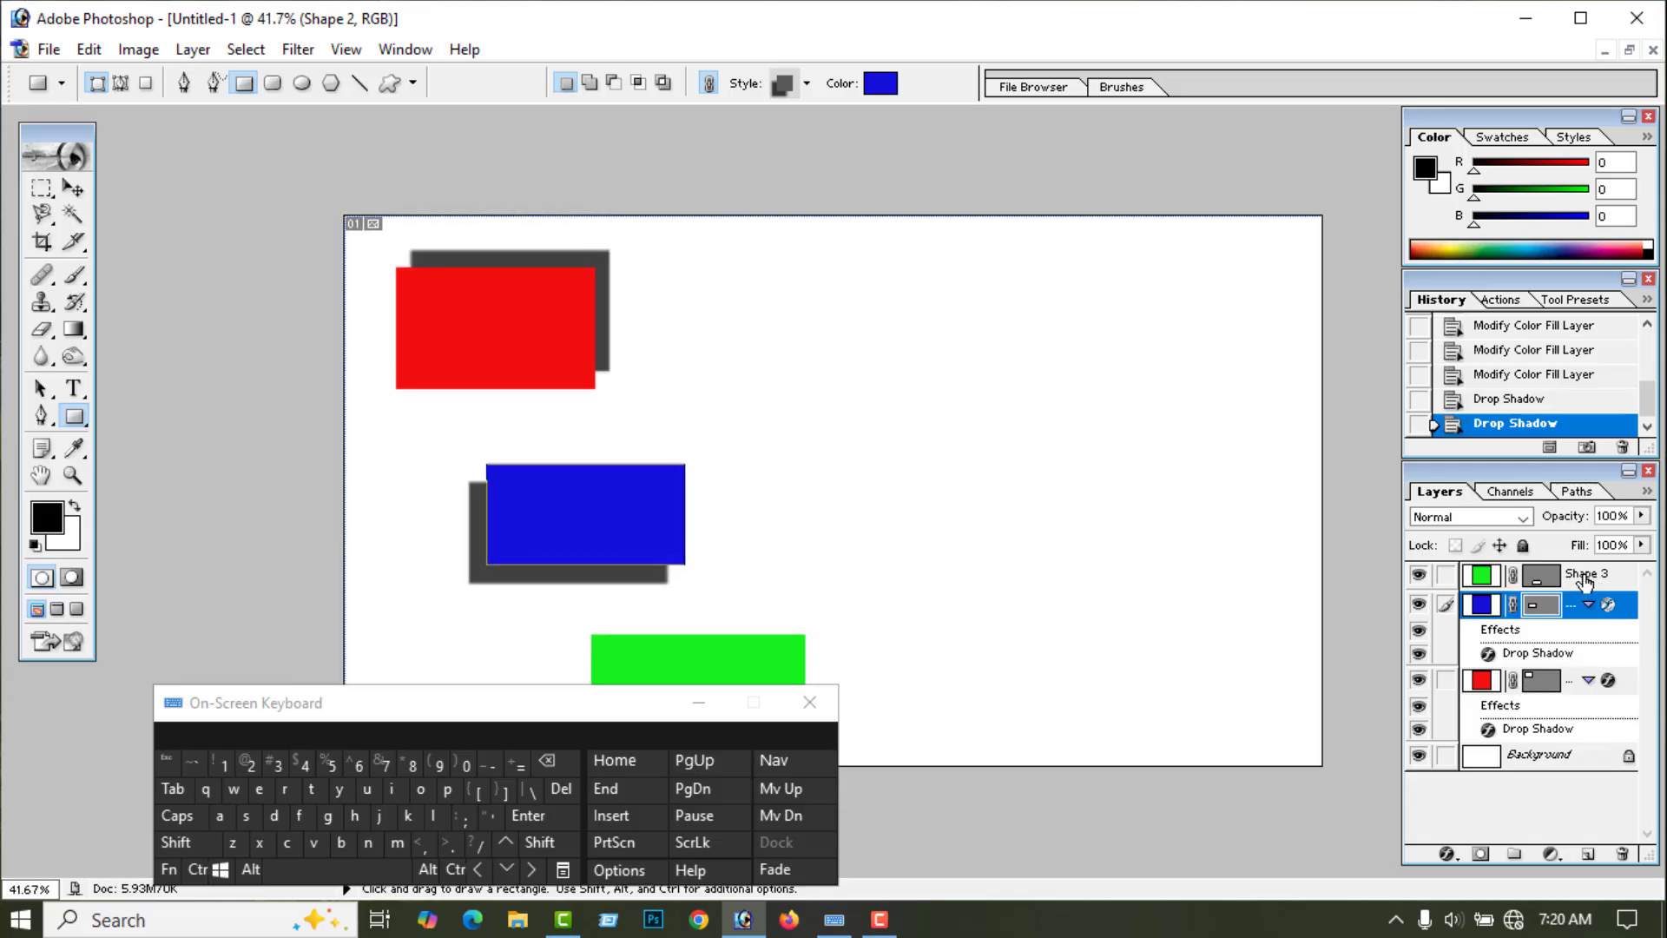
pyautogui.click(1585, 582)
pyautogui.rightClick(1582, 580)
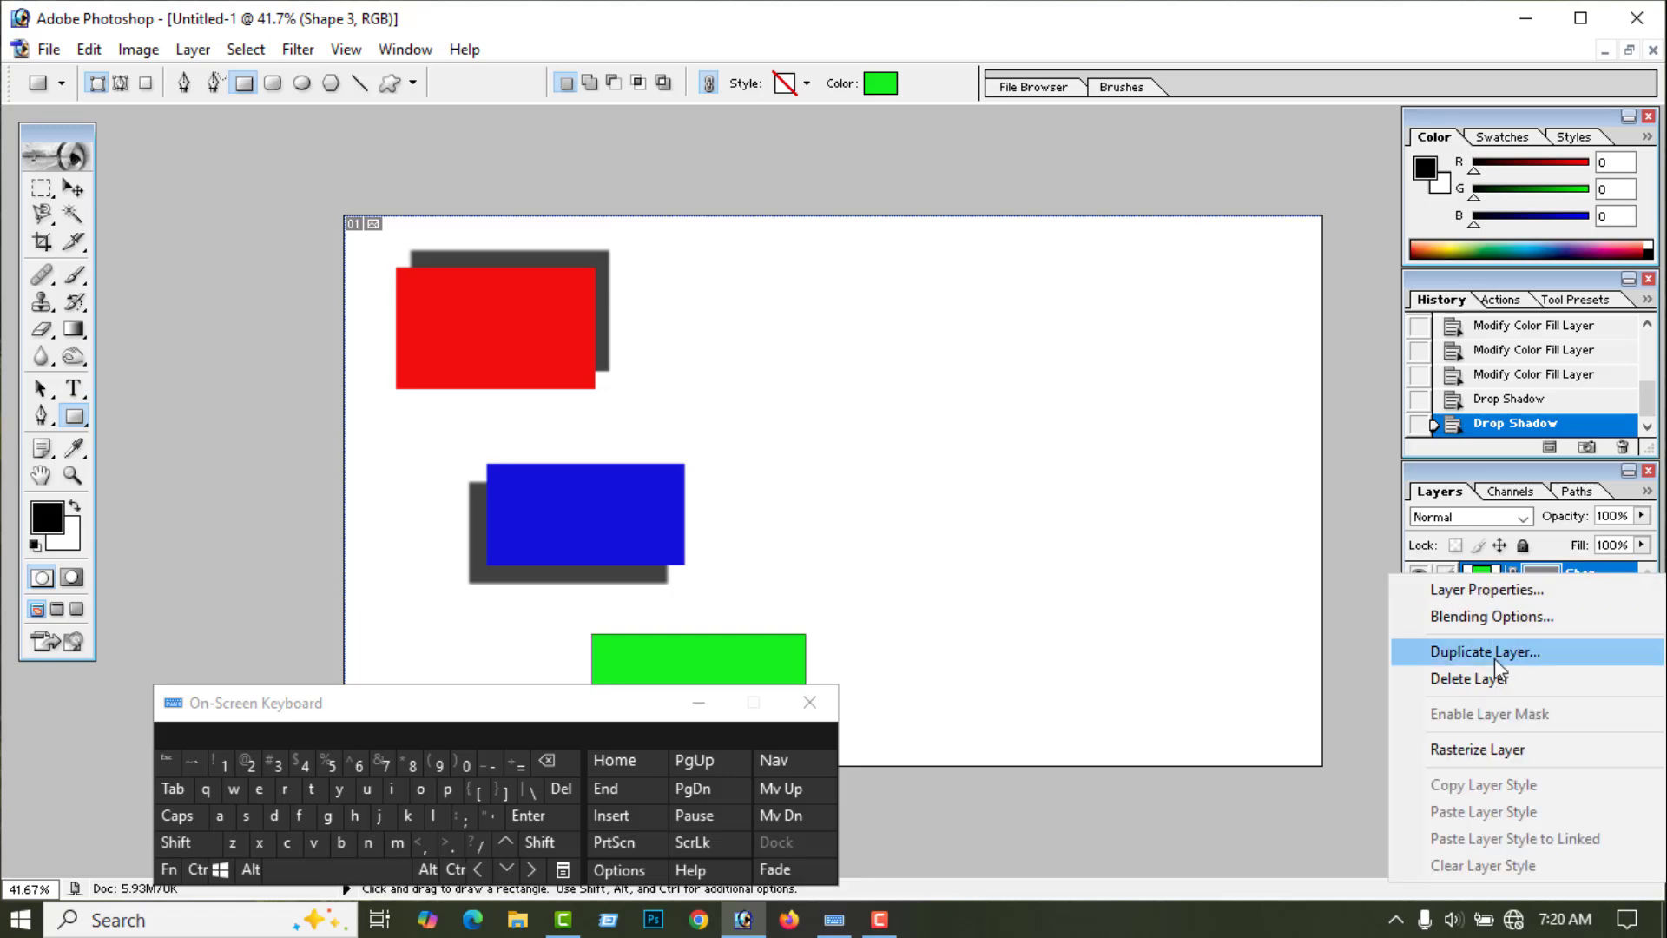
pyautogui.click(1487, 612)
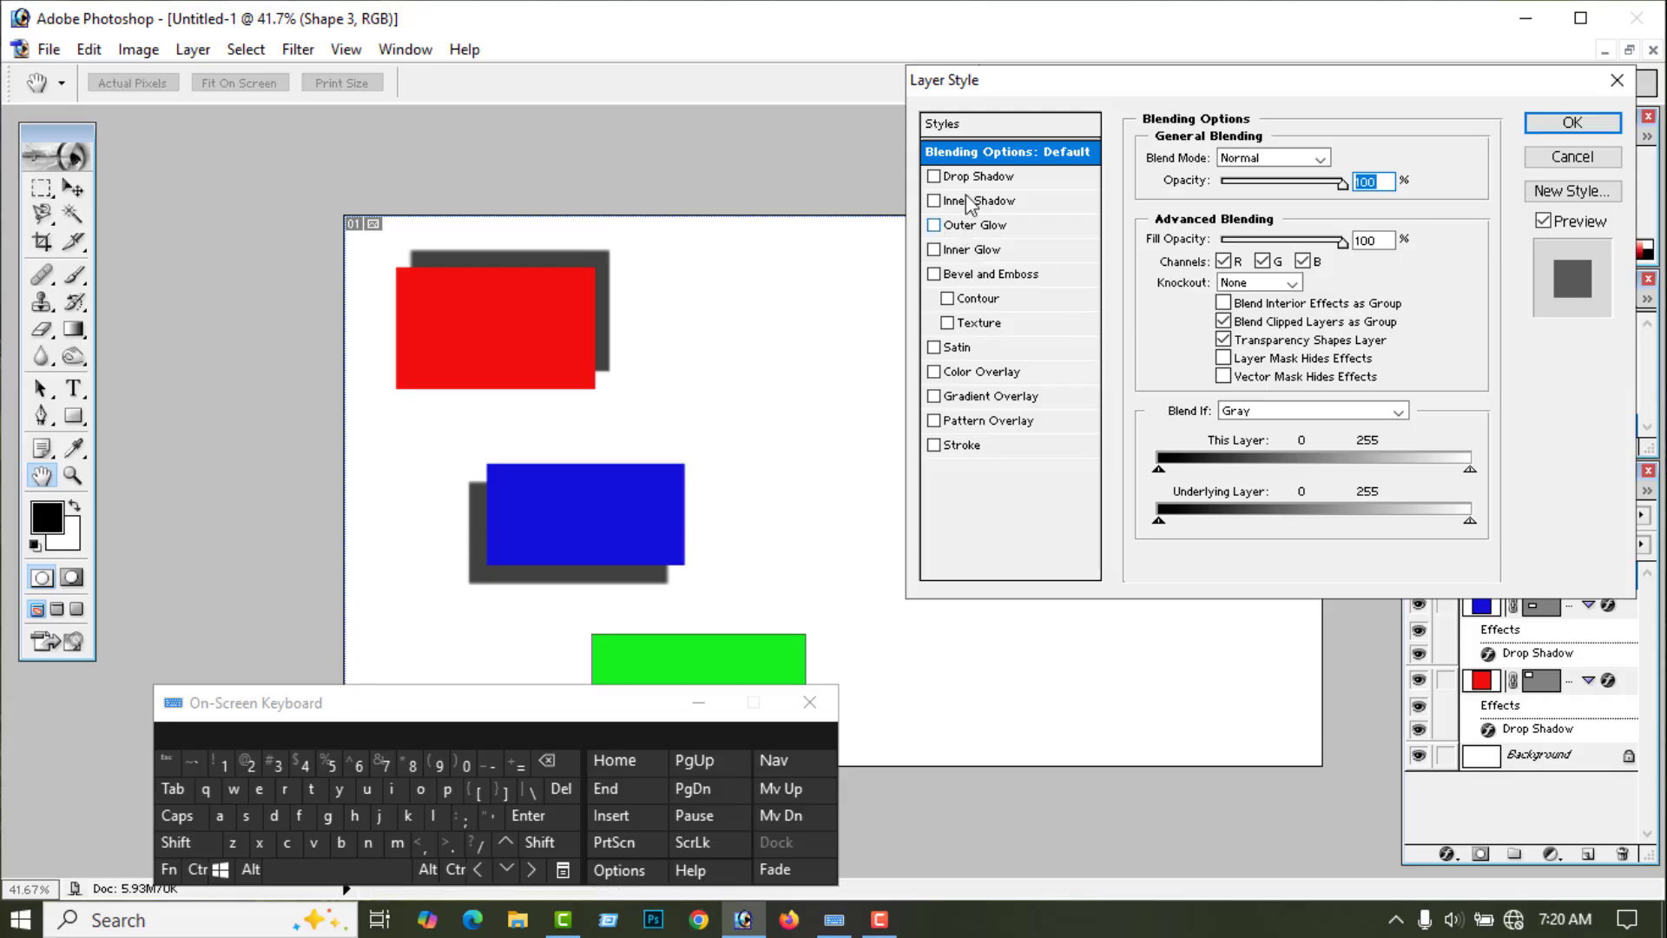
pyautogui.click(970, 178)
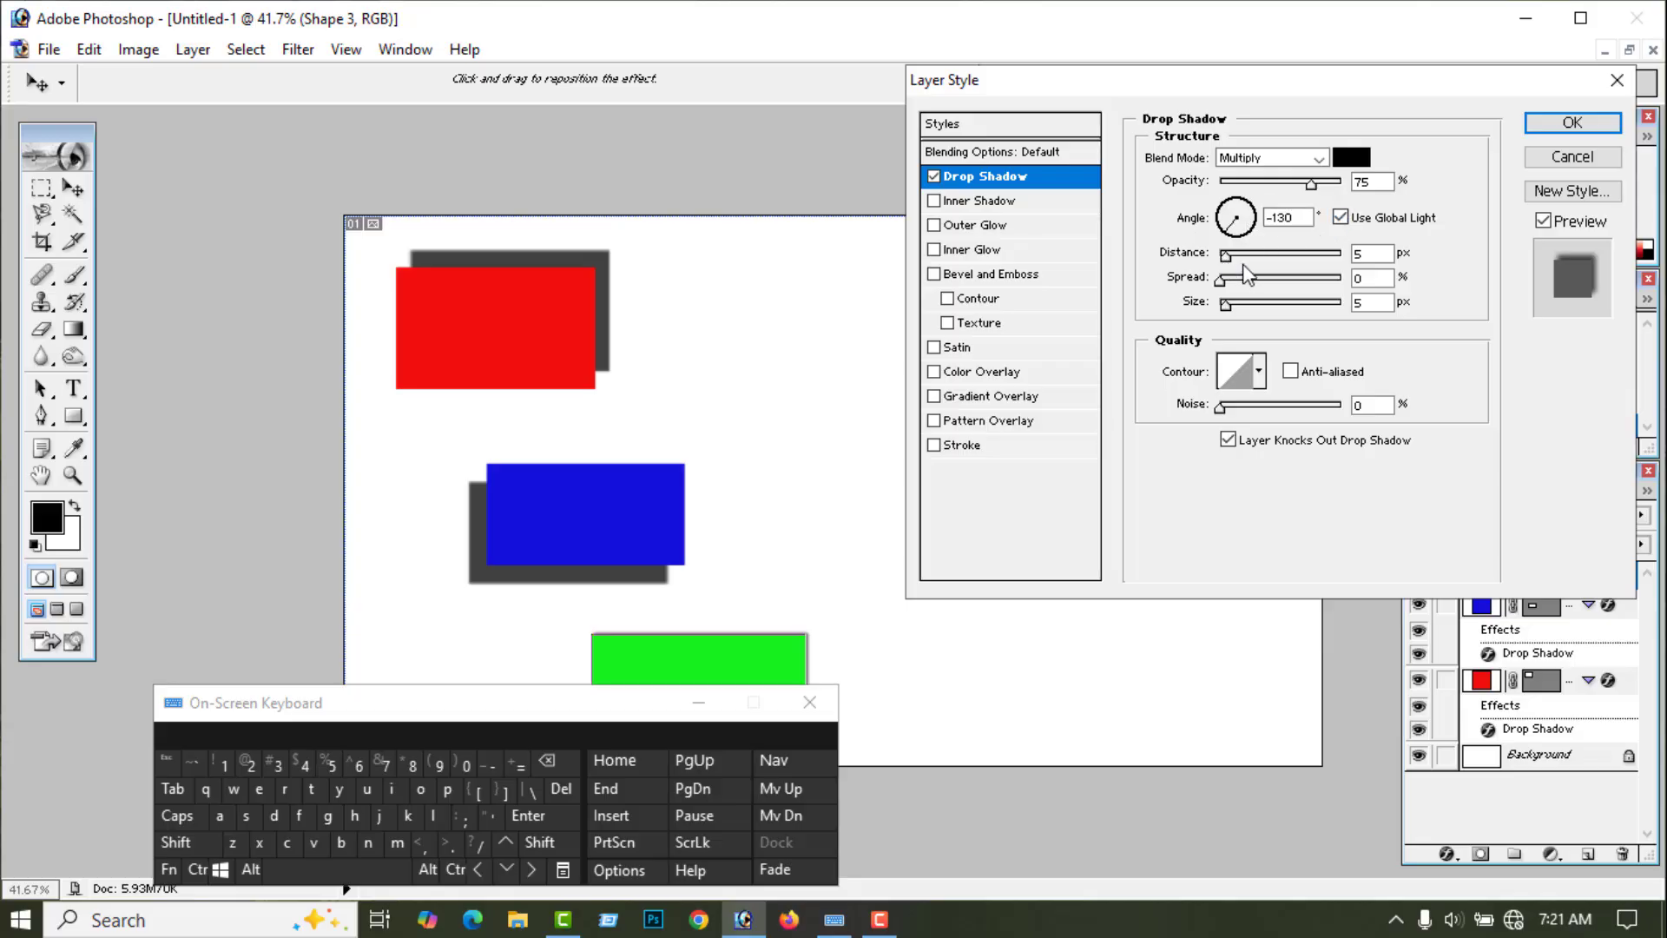
pyautogui.moveTo(1227, 254); pyautogui.dragTo(1284, 255)
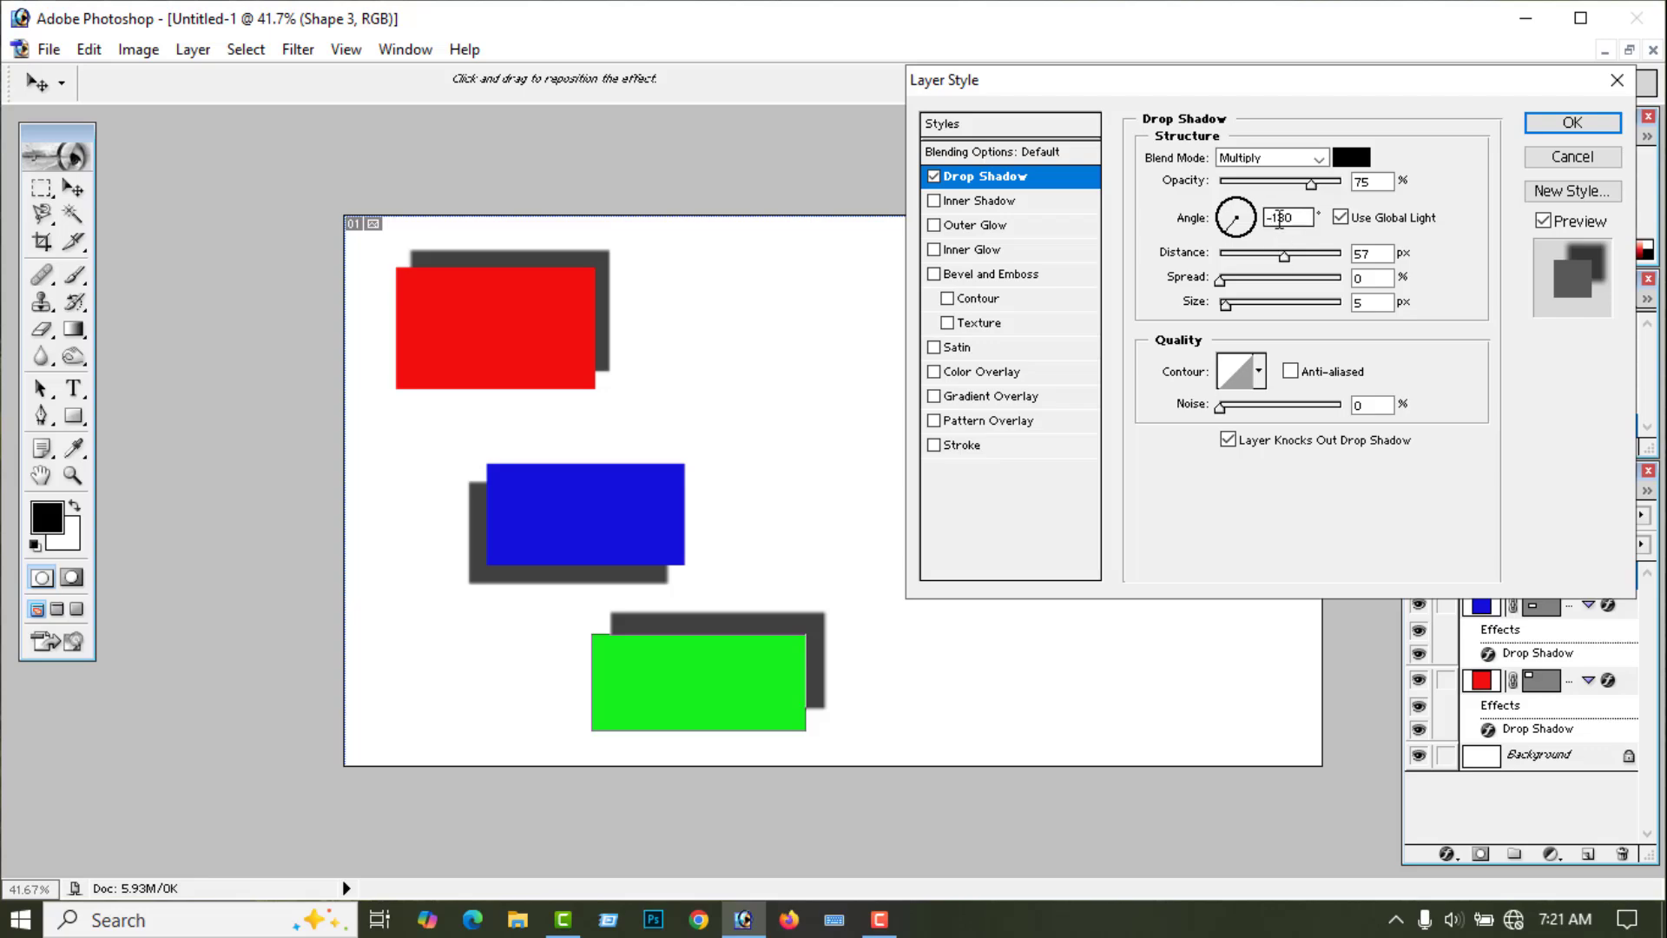
# Step: Rotate the green rectangle's globally linked shadow angle to -50° and on to 143°, and apply the style
pyautogui.moveTo(1226, 227); pyautogui.dragTo(1261, 247)
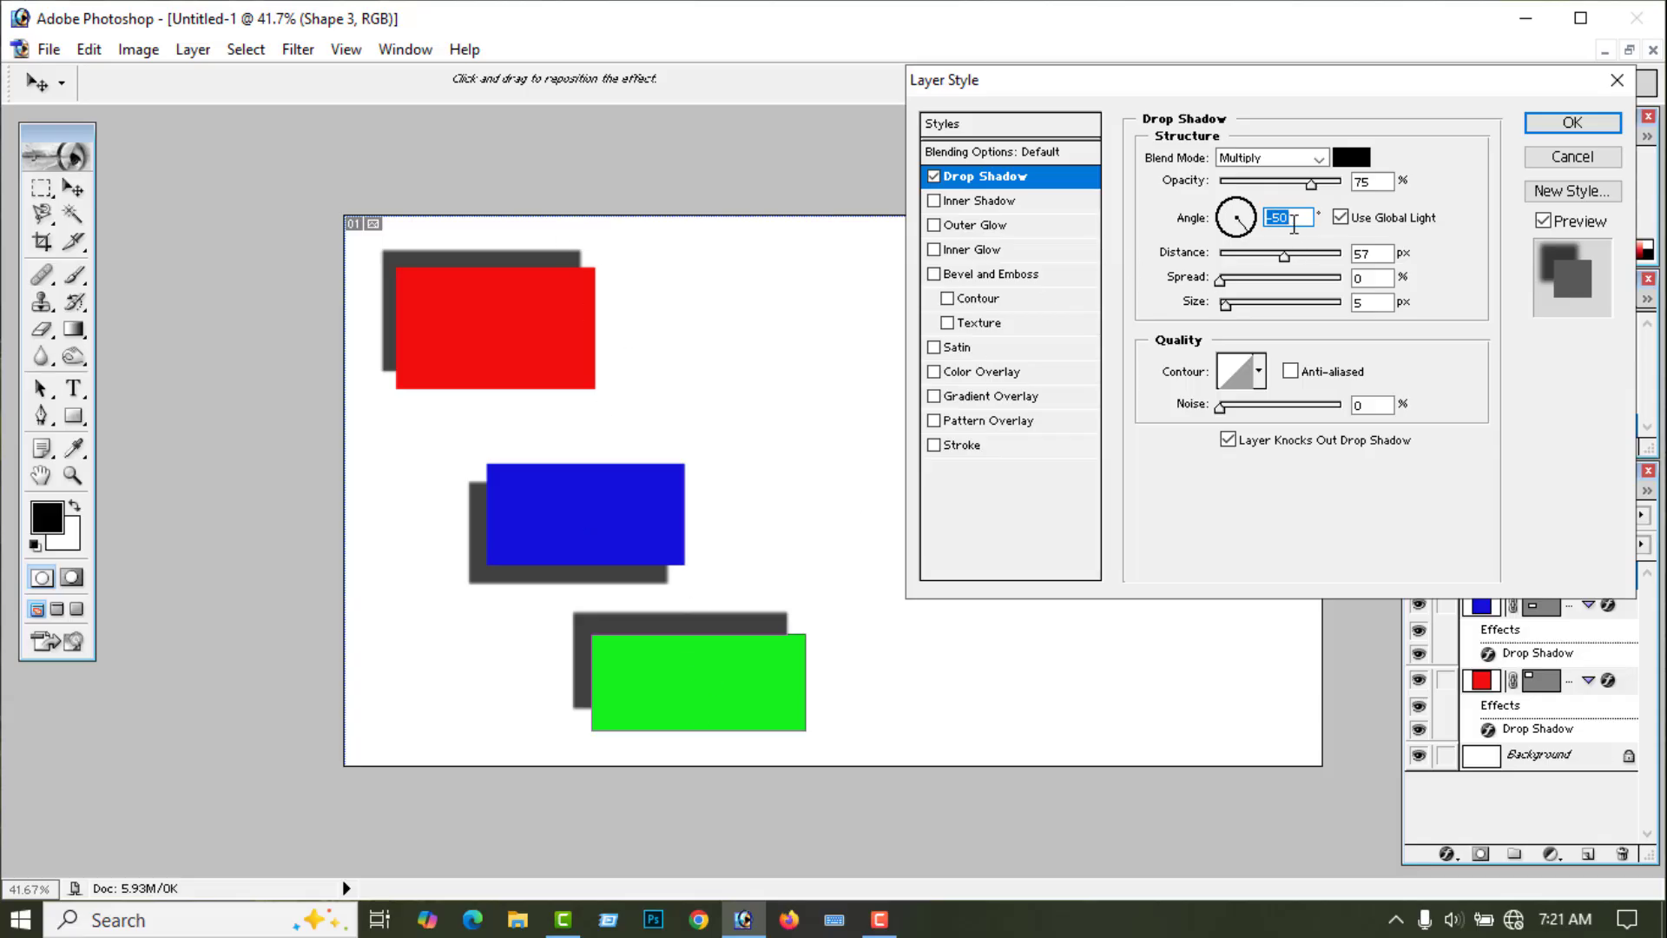
pyautogui.moveTo(1240, 236)
pyautogui.mouseDown()
pyautogui.moveTo(1246, 221)
pyautogui.moveTo(1213, 219)
pyautogui.moveTo(1235, 215)
pyautogui.mouseUp()
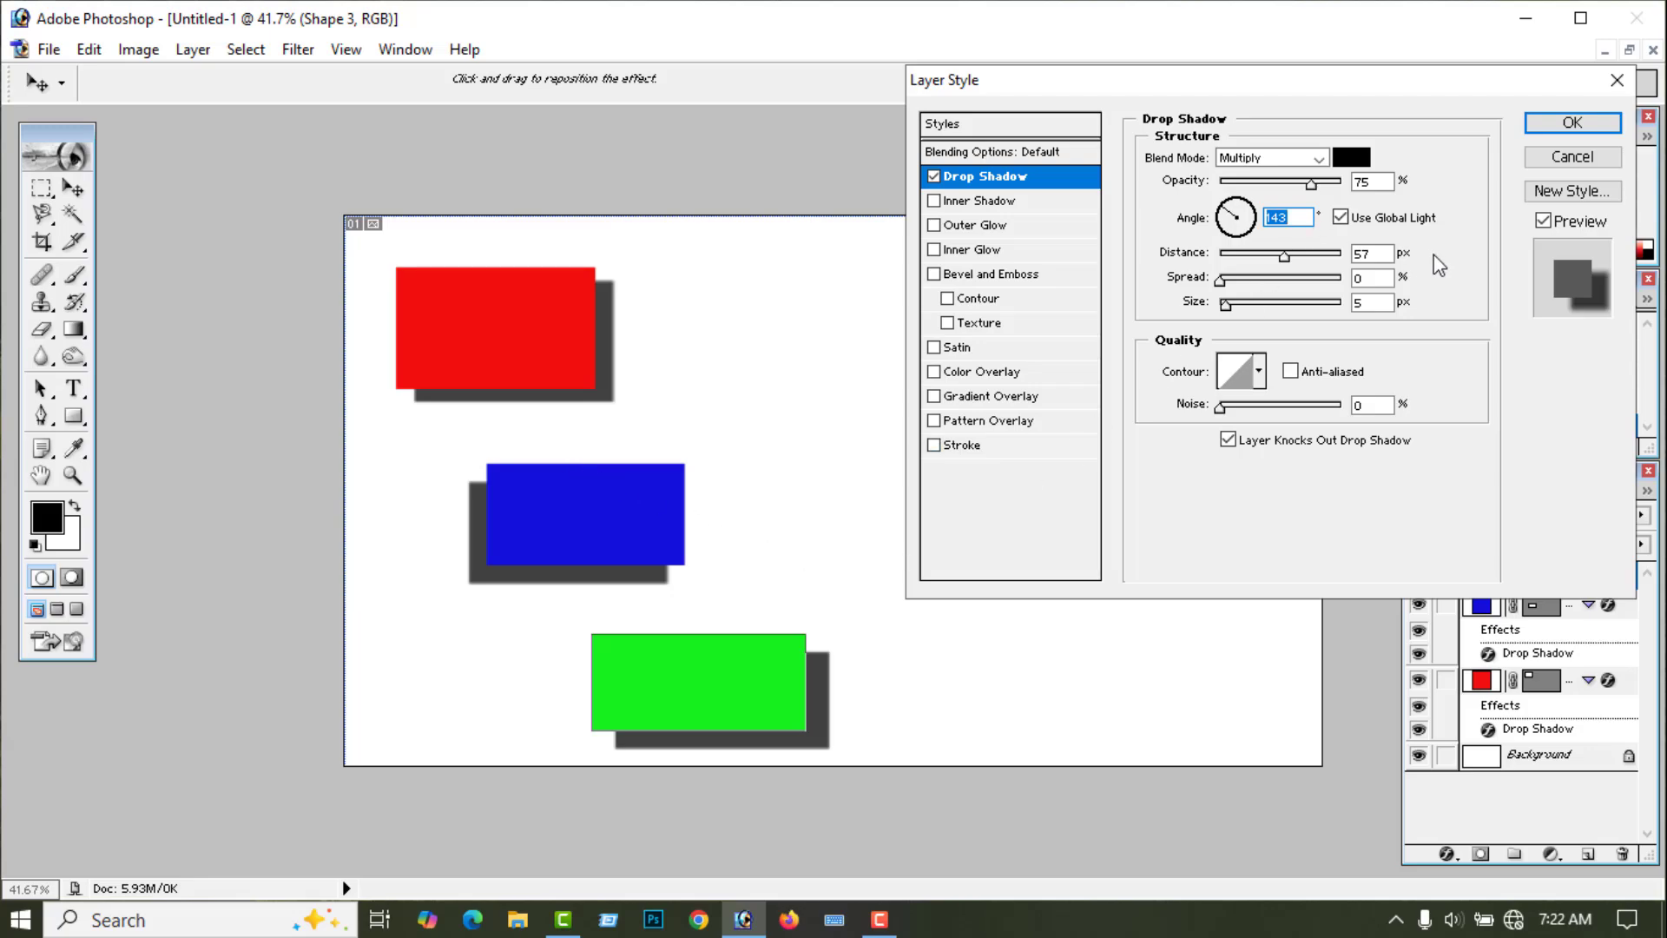
pyautogui.click(1571, 123)
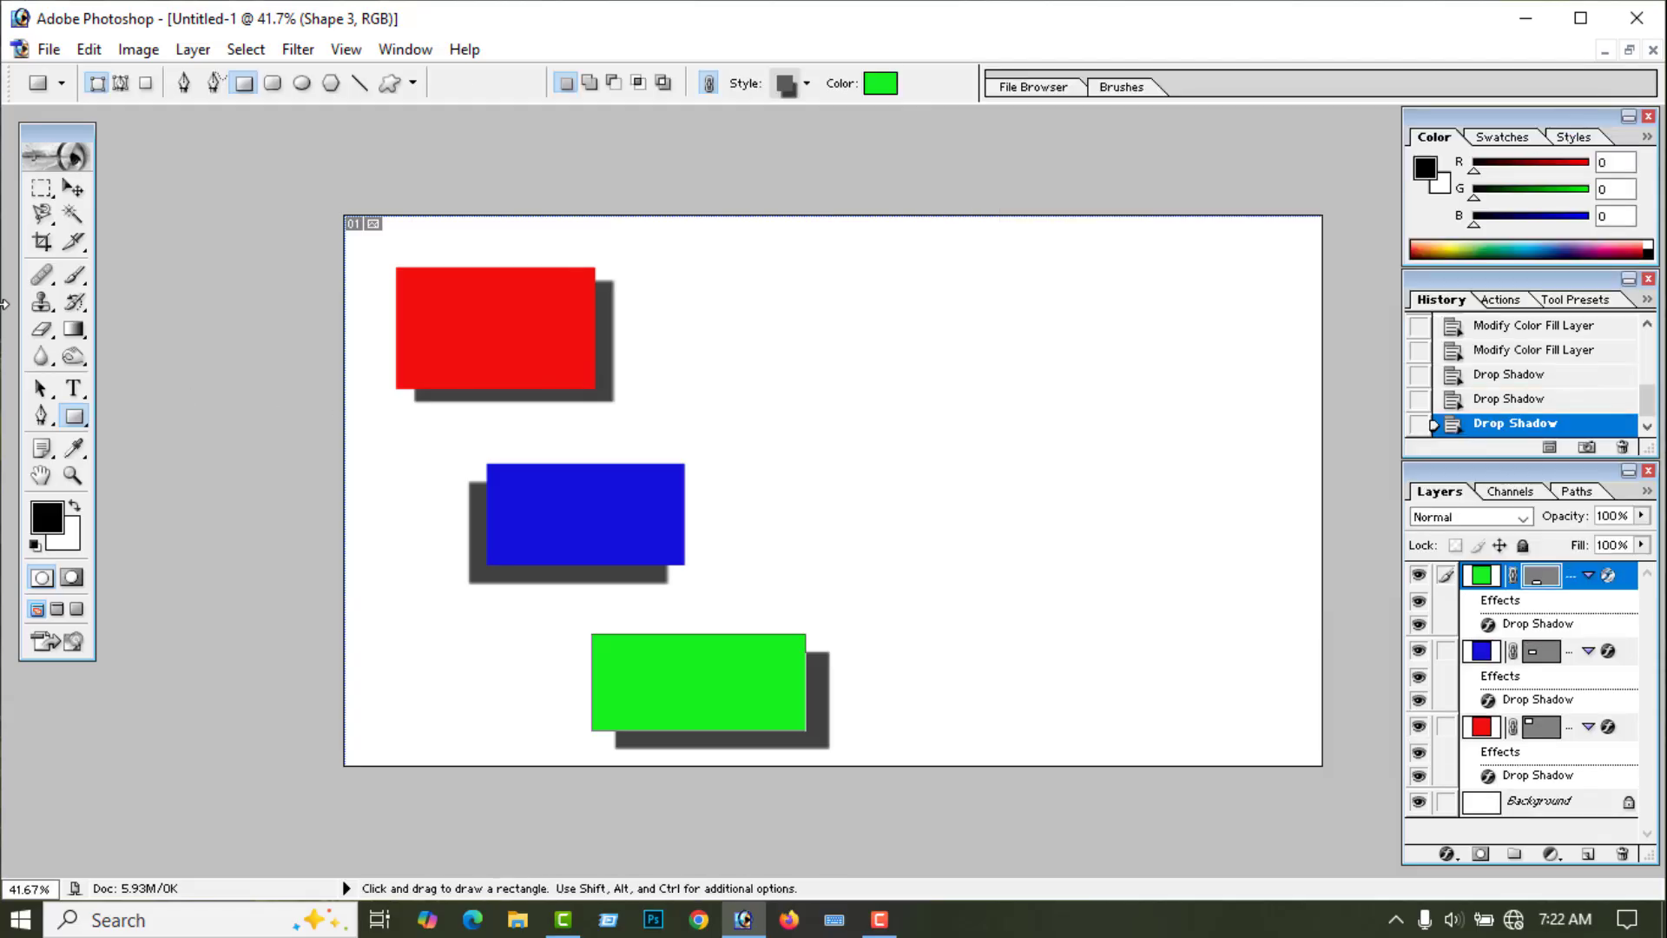
# Step: Open the document's Global Light settings and try a 115° angle with an 11° altitude while Preview is off
pyautogui.click(193, 49)
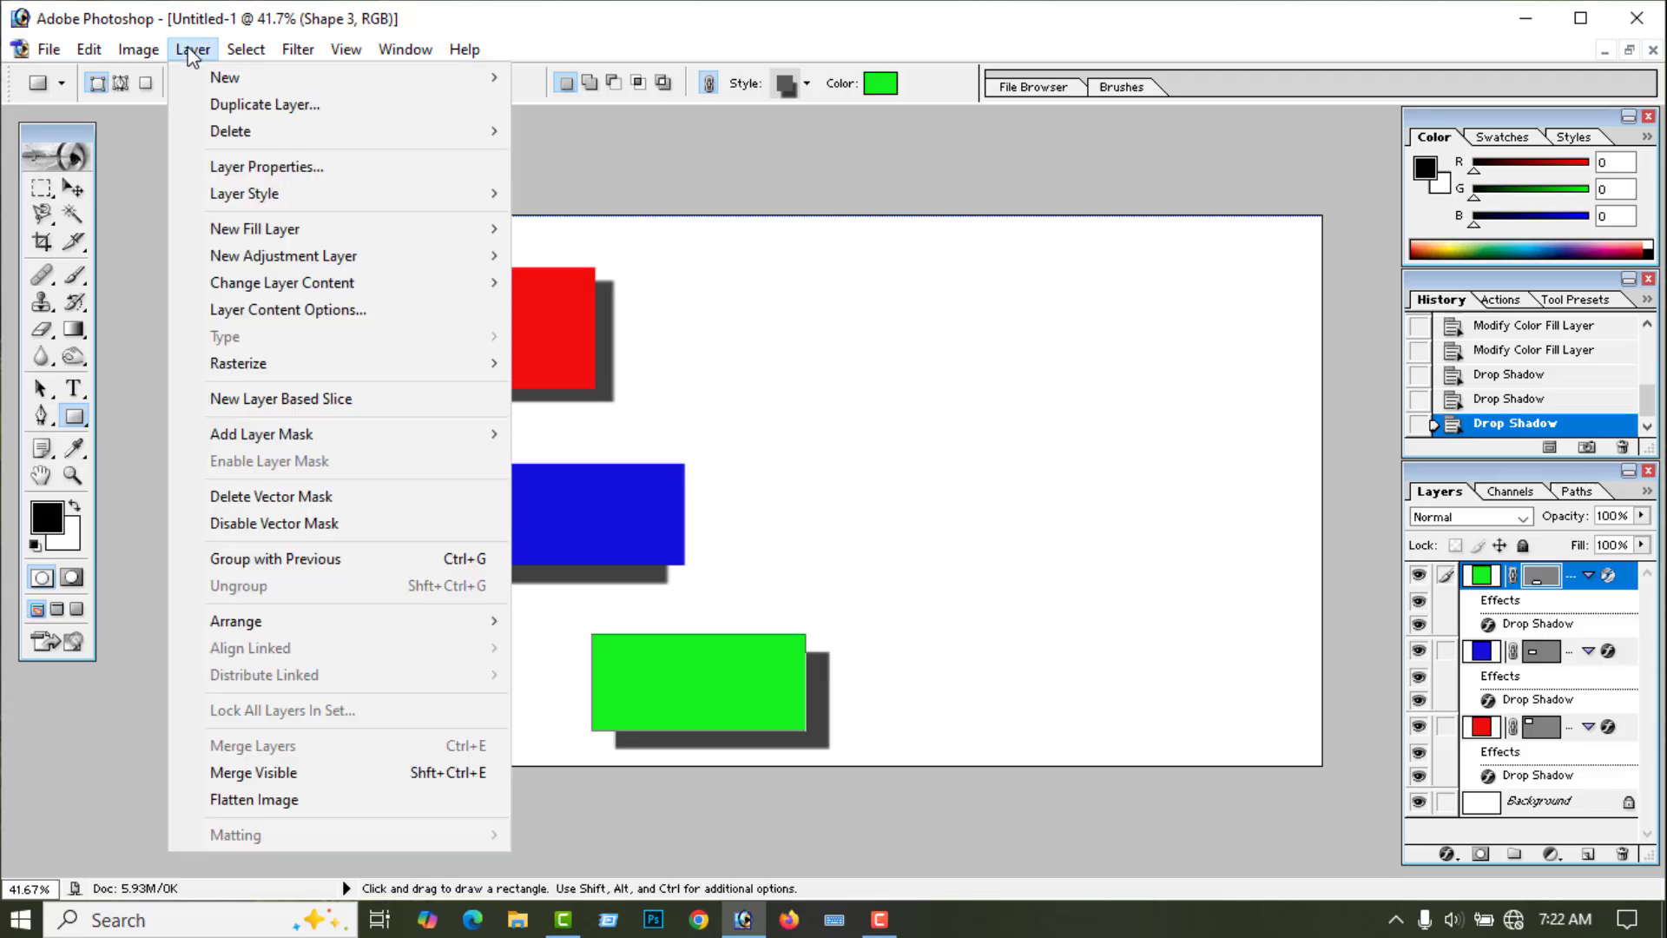
pyautogui.moveTo(278, 196)
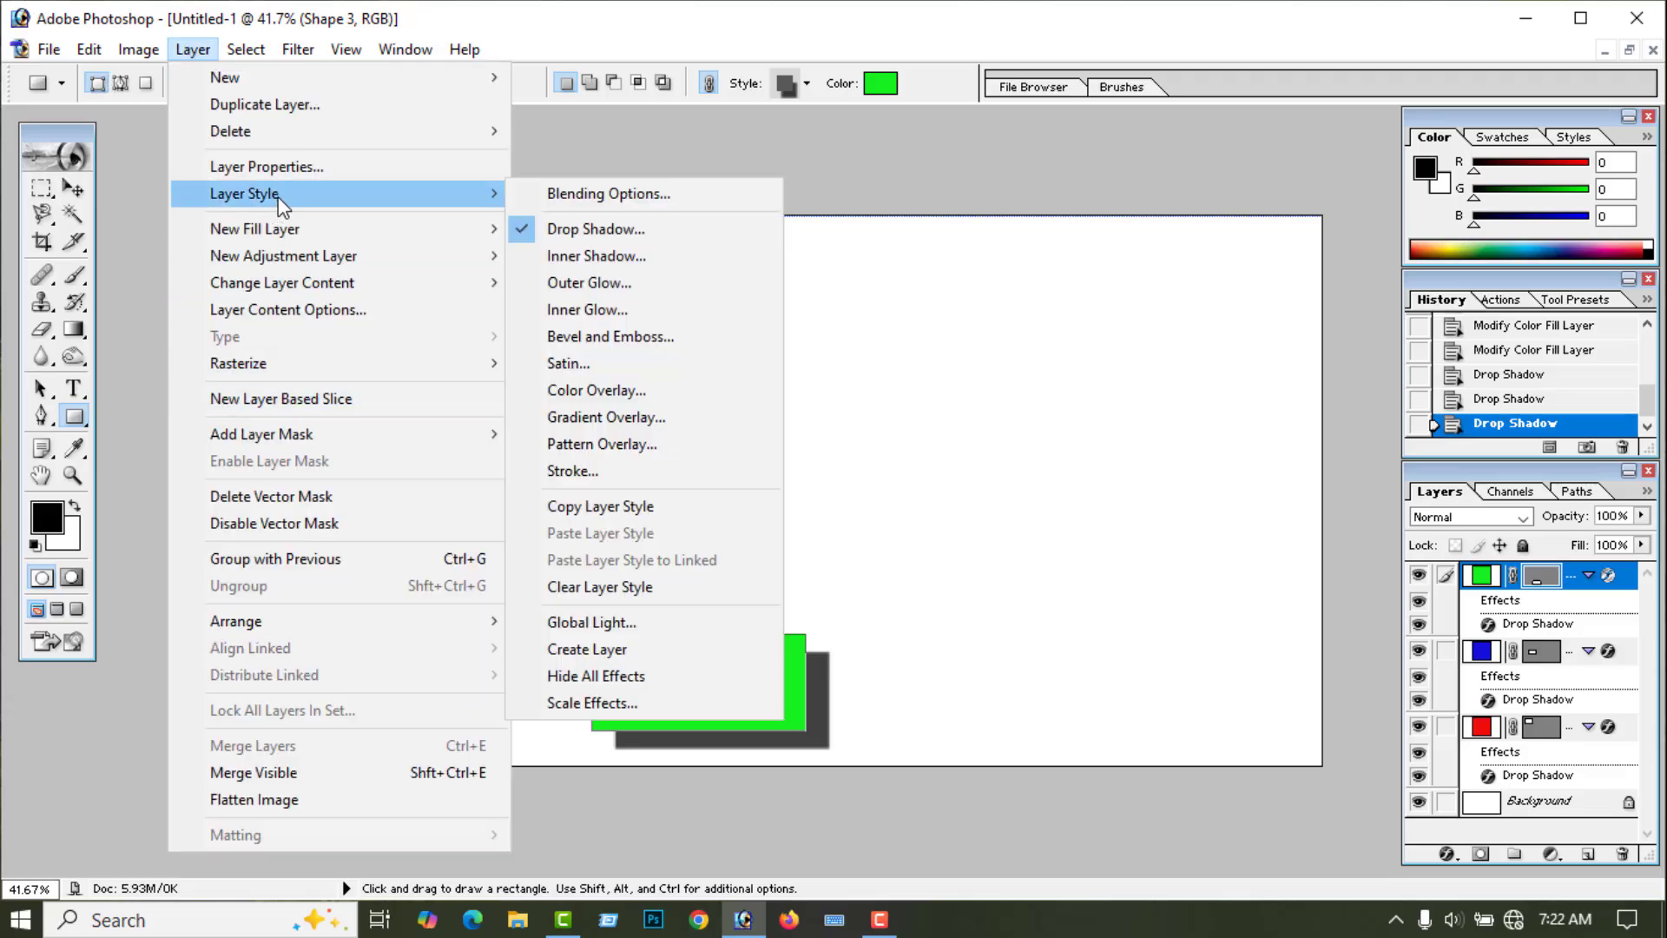
pyautogui.click(633, 617)
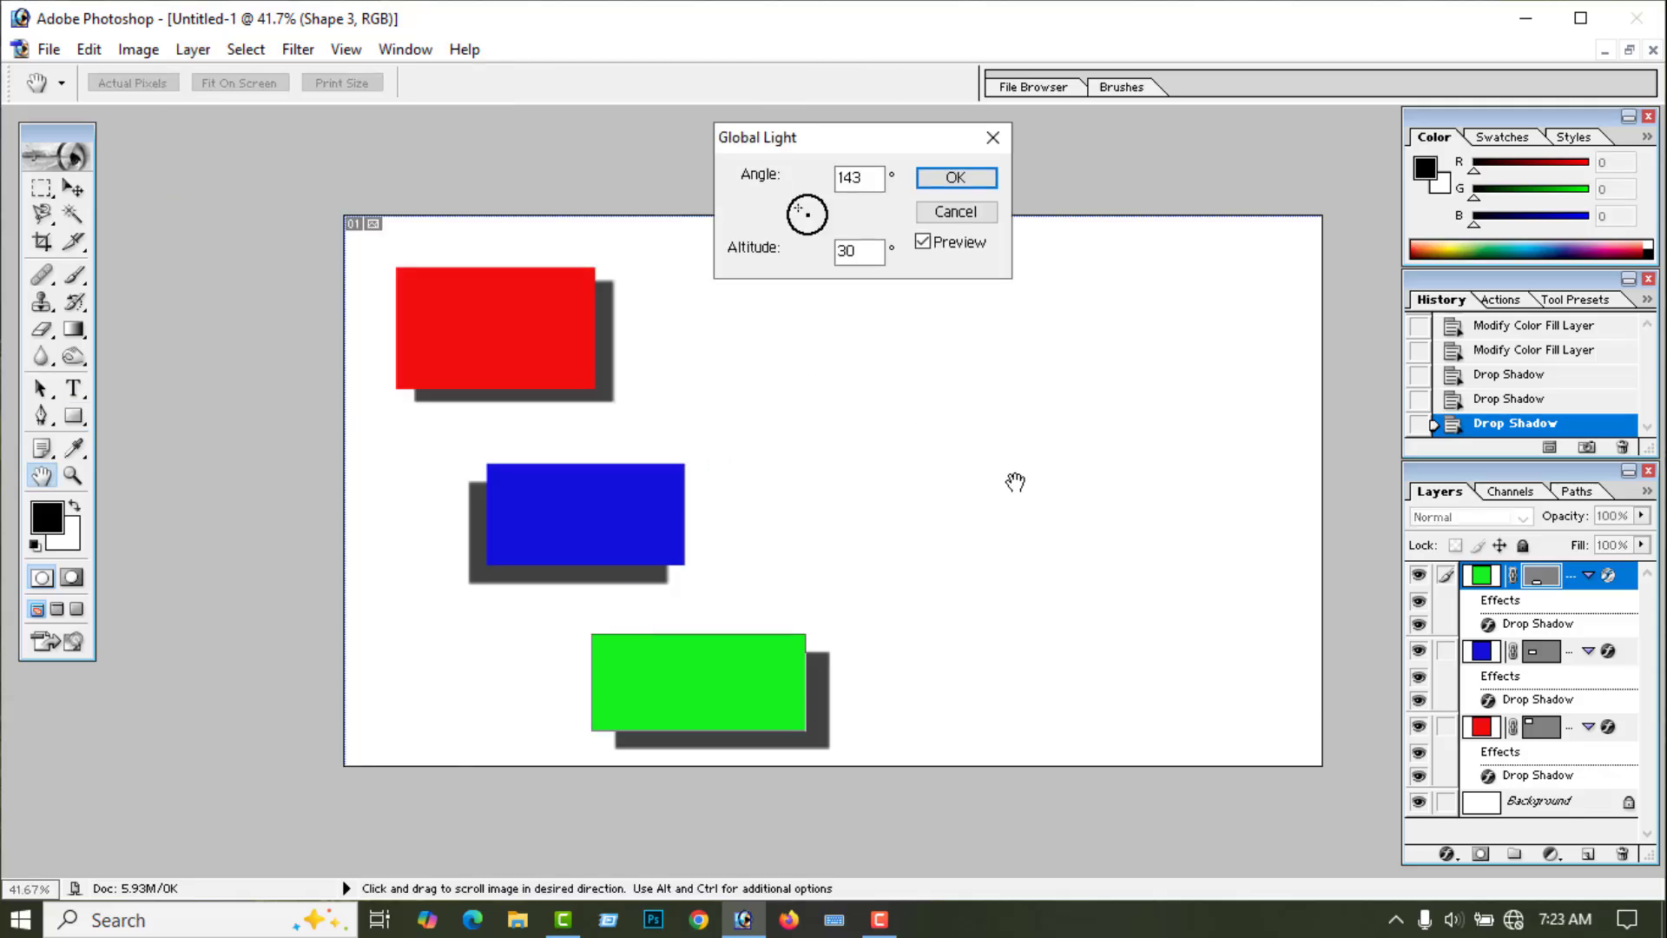
pyautogui.click(922, 241)
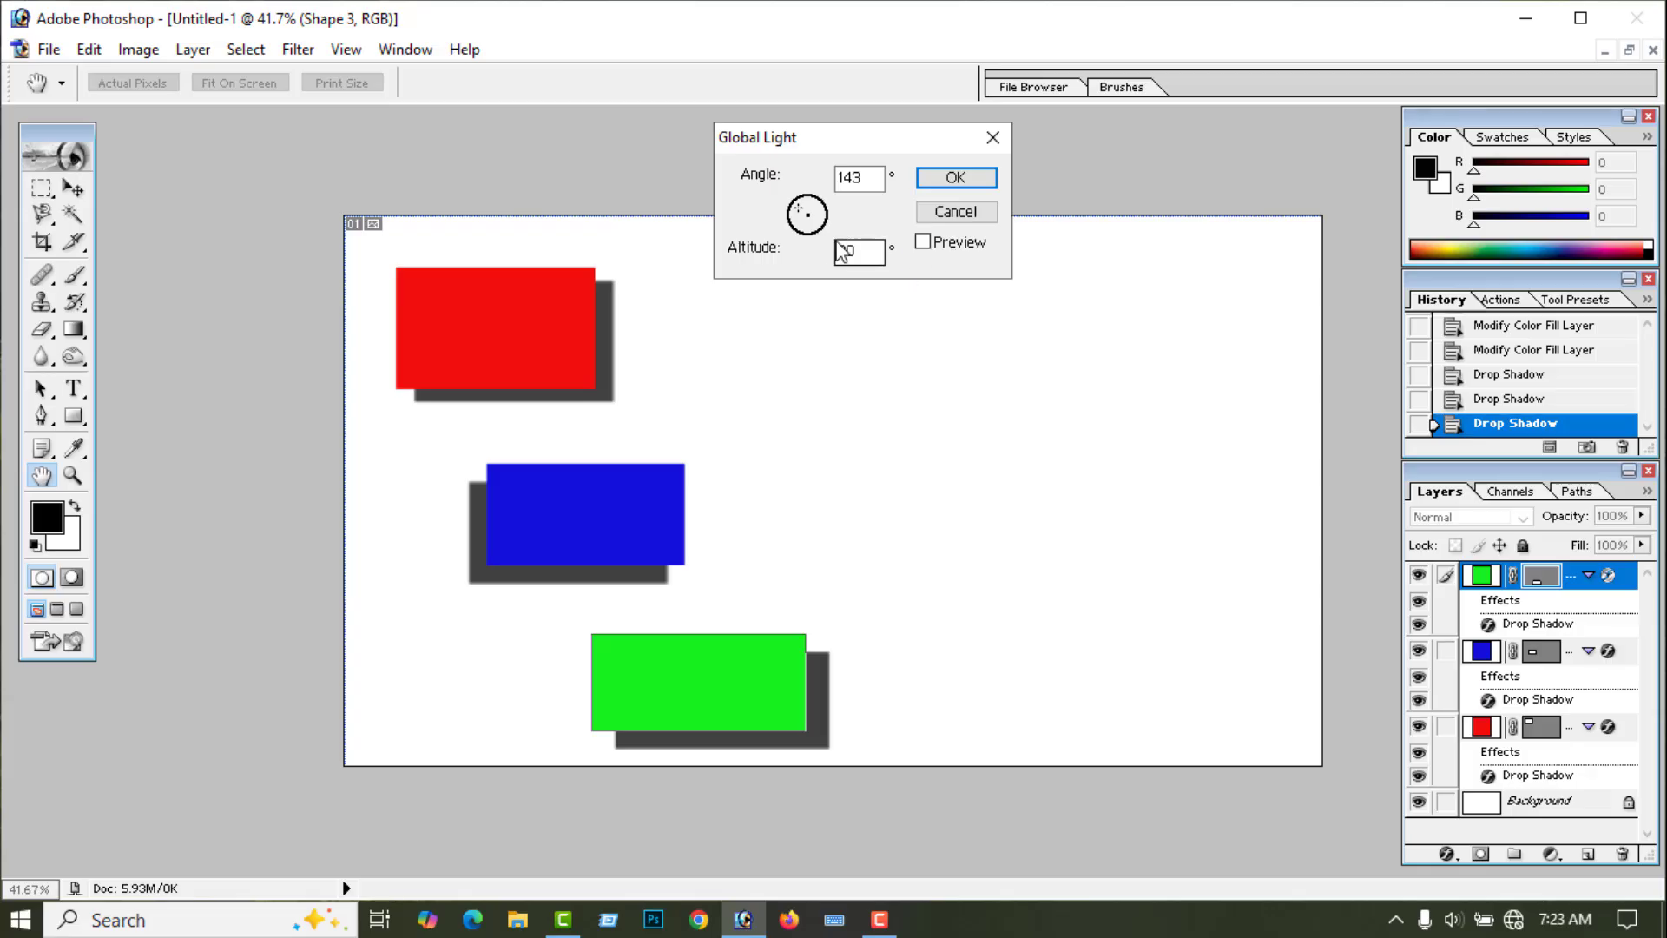
pyautogui.moveTo(799, 208); pyautogui.dragTo(798, 198)
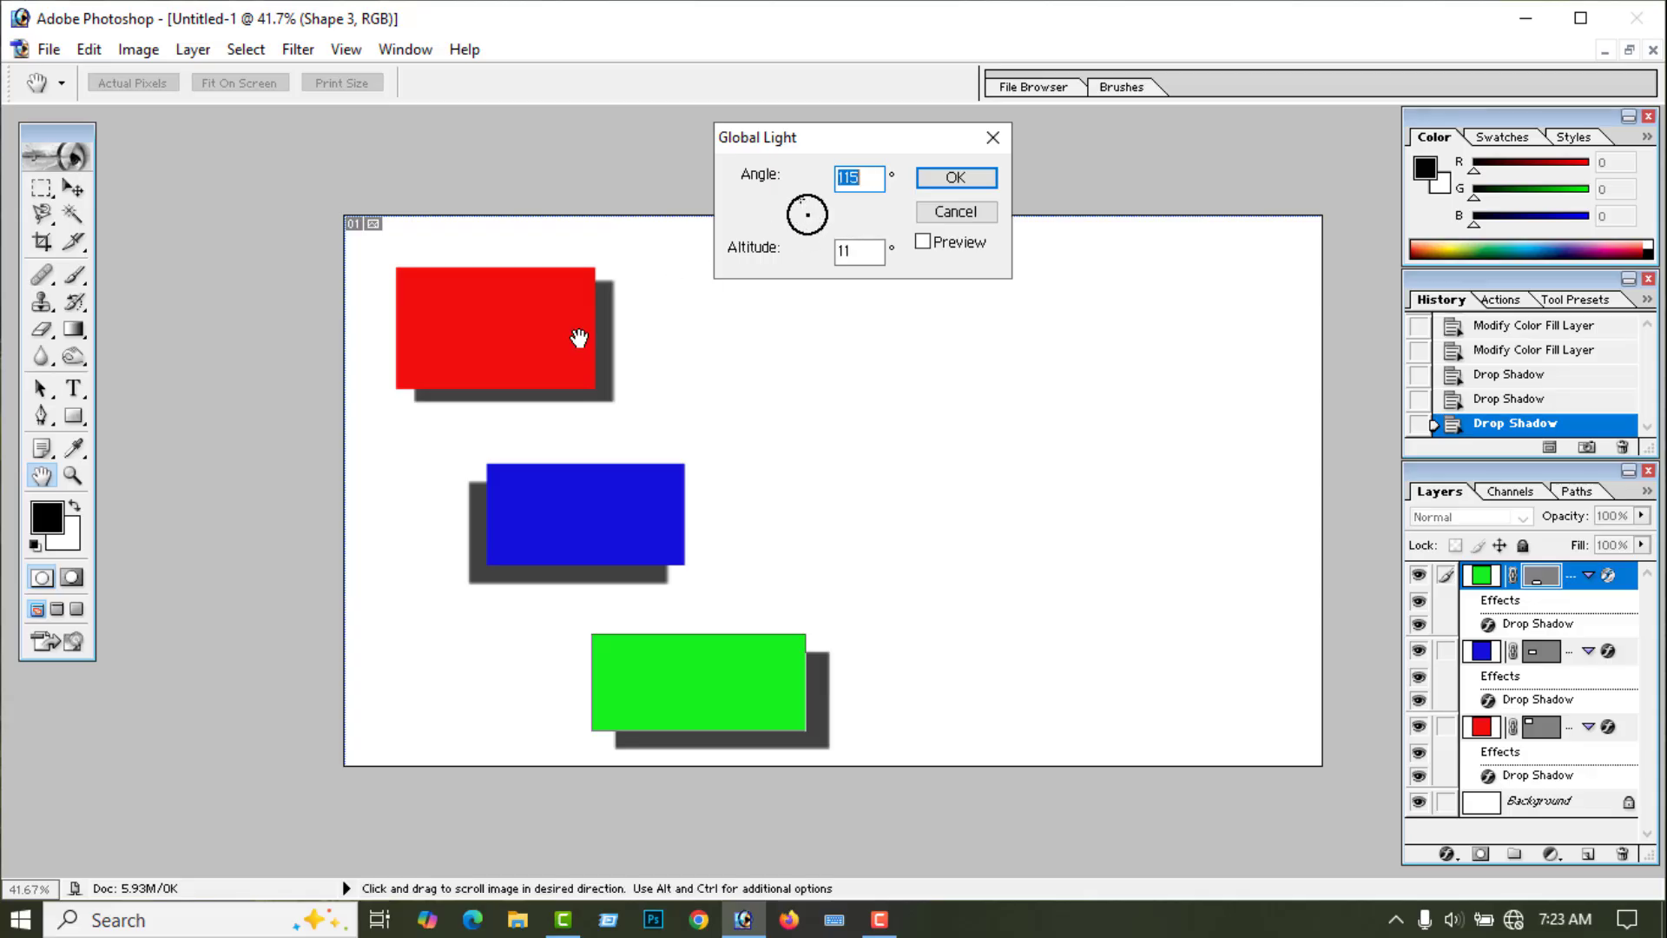
# Step: Turn the Global Light preview on, try a 128° angle with 0° altitude, and close the settings without applying them
pyautogui.click(922, 242)
pyautogui.moveTo(805, 211)
pyautogui.mouseDown()
pyautogui.moveTo(811, 231)
pyautogui.moveTo(795, 198)
pyautogui.mouseUp()
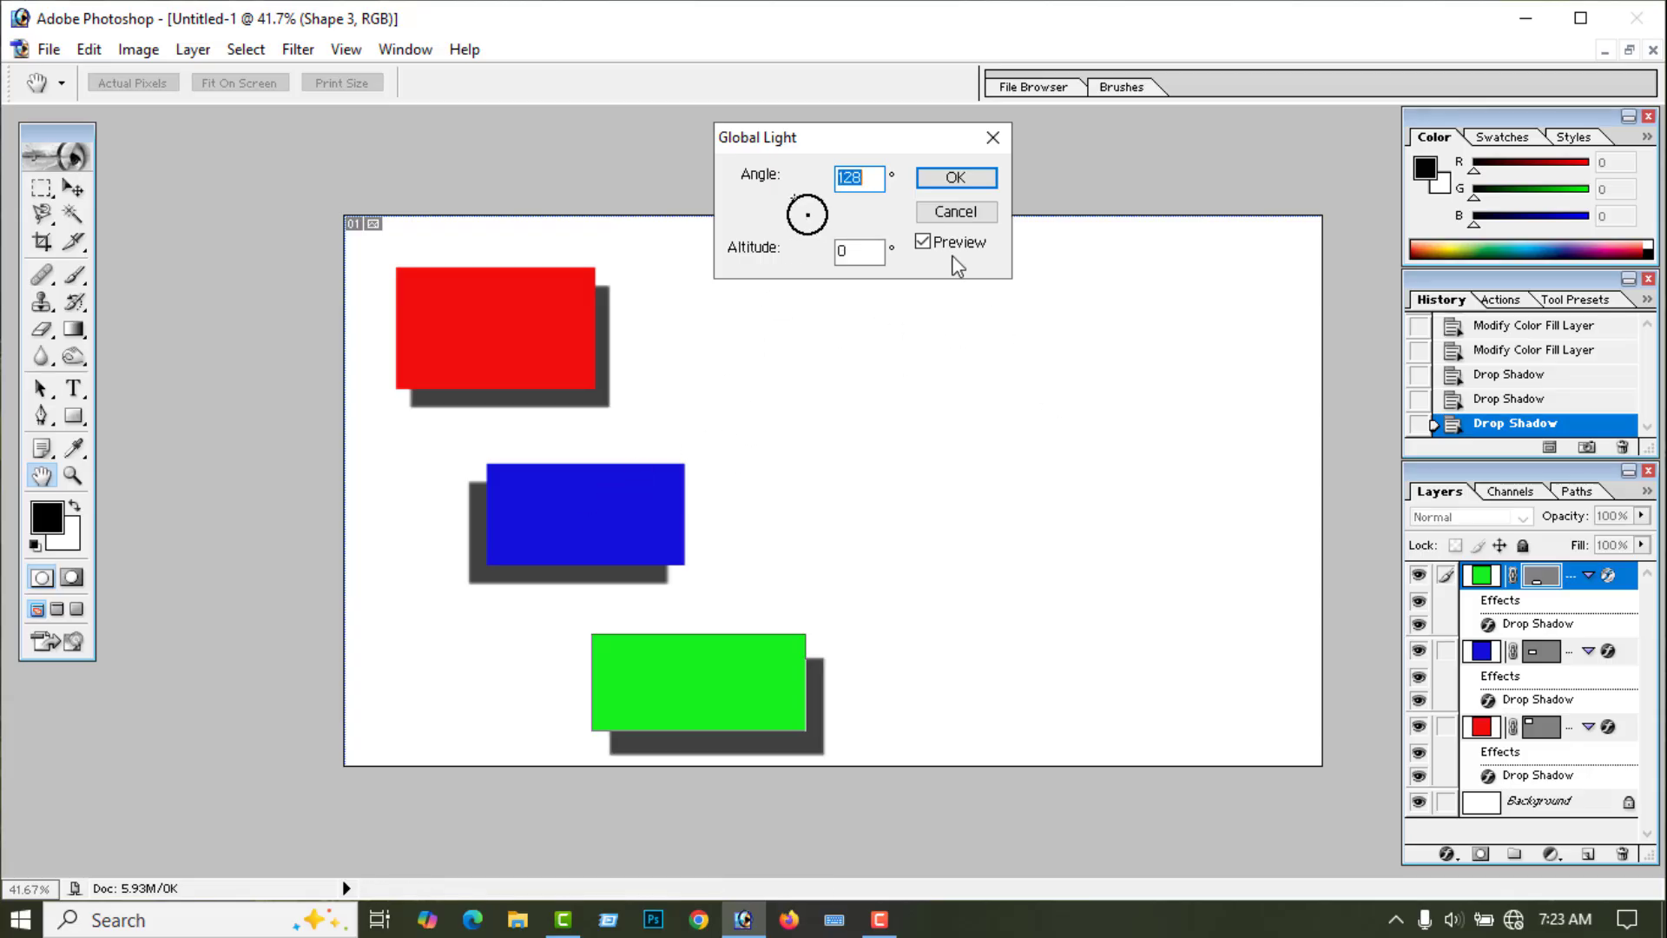
pyautogui.click(997, 132)
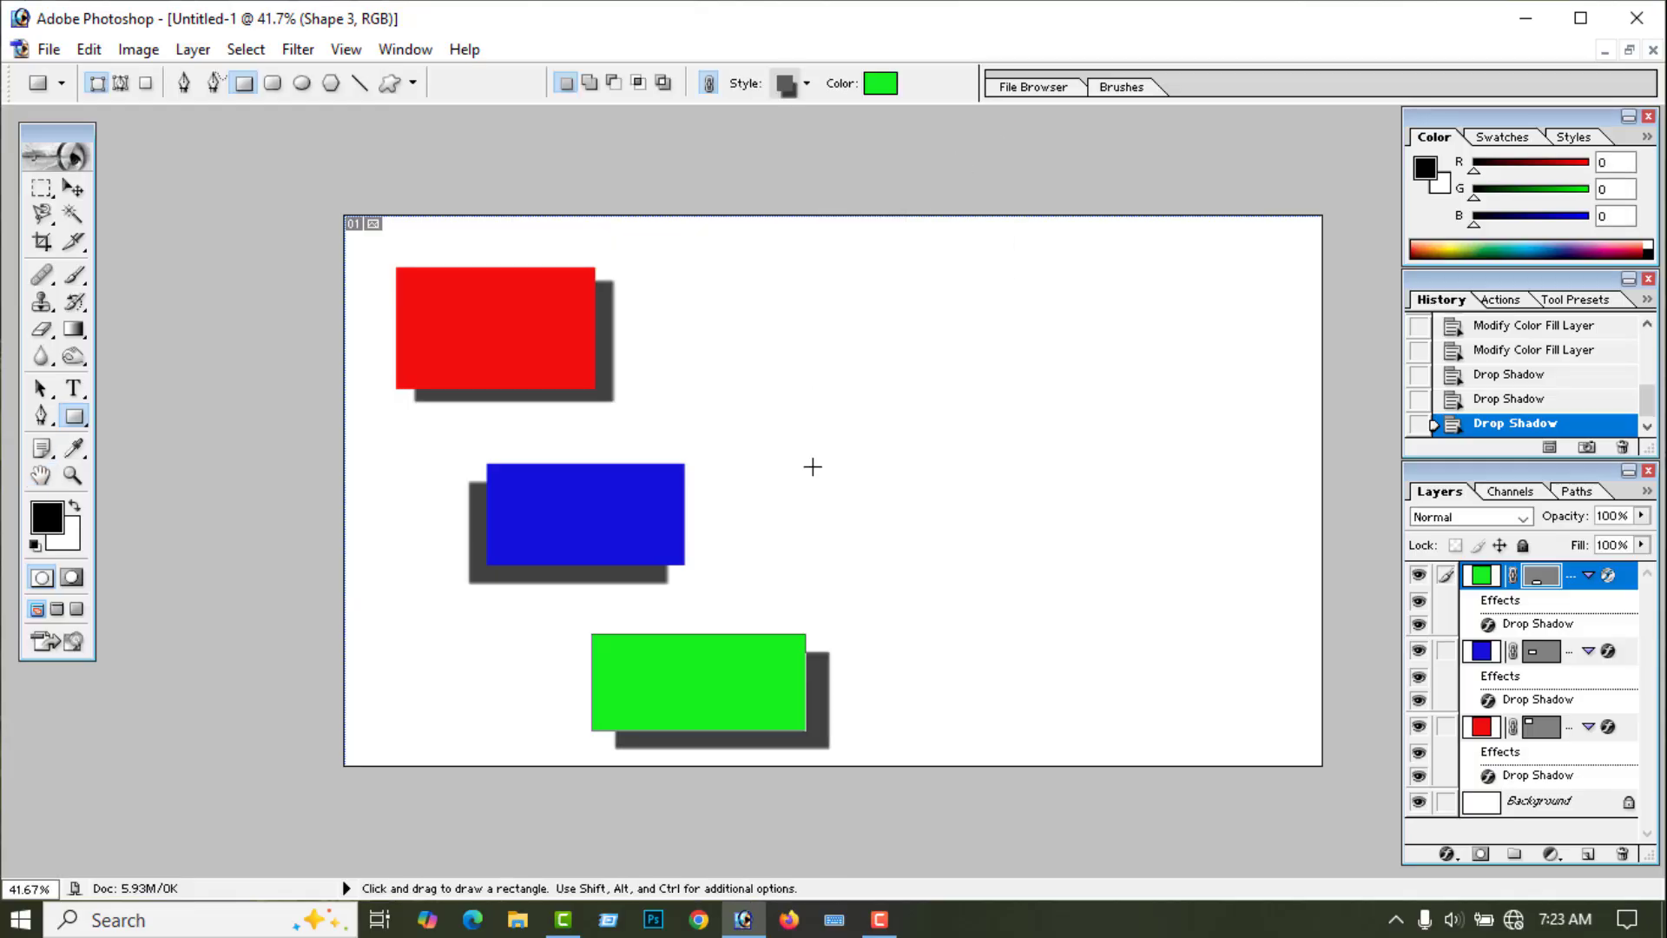
# Step: Open the blue rectangle's Drop Shadow settings and try its independent angle at -34° and 6°
pyautogui.click(1615, 658)
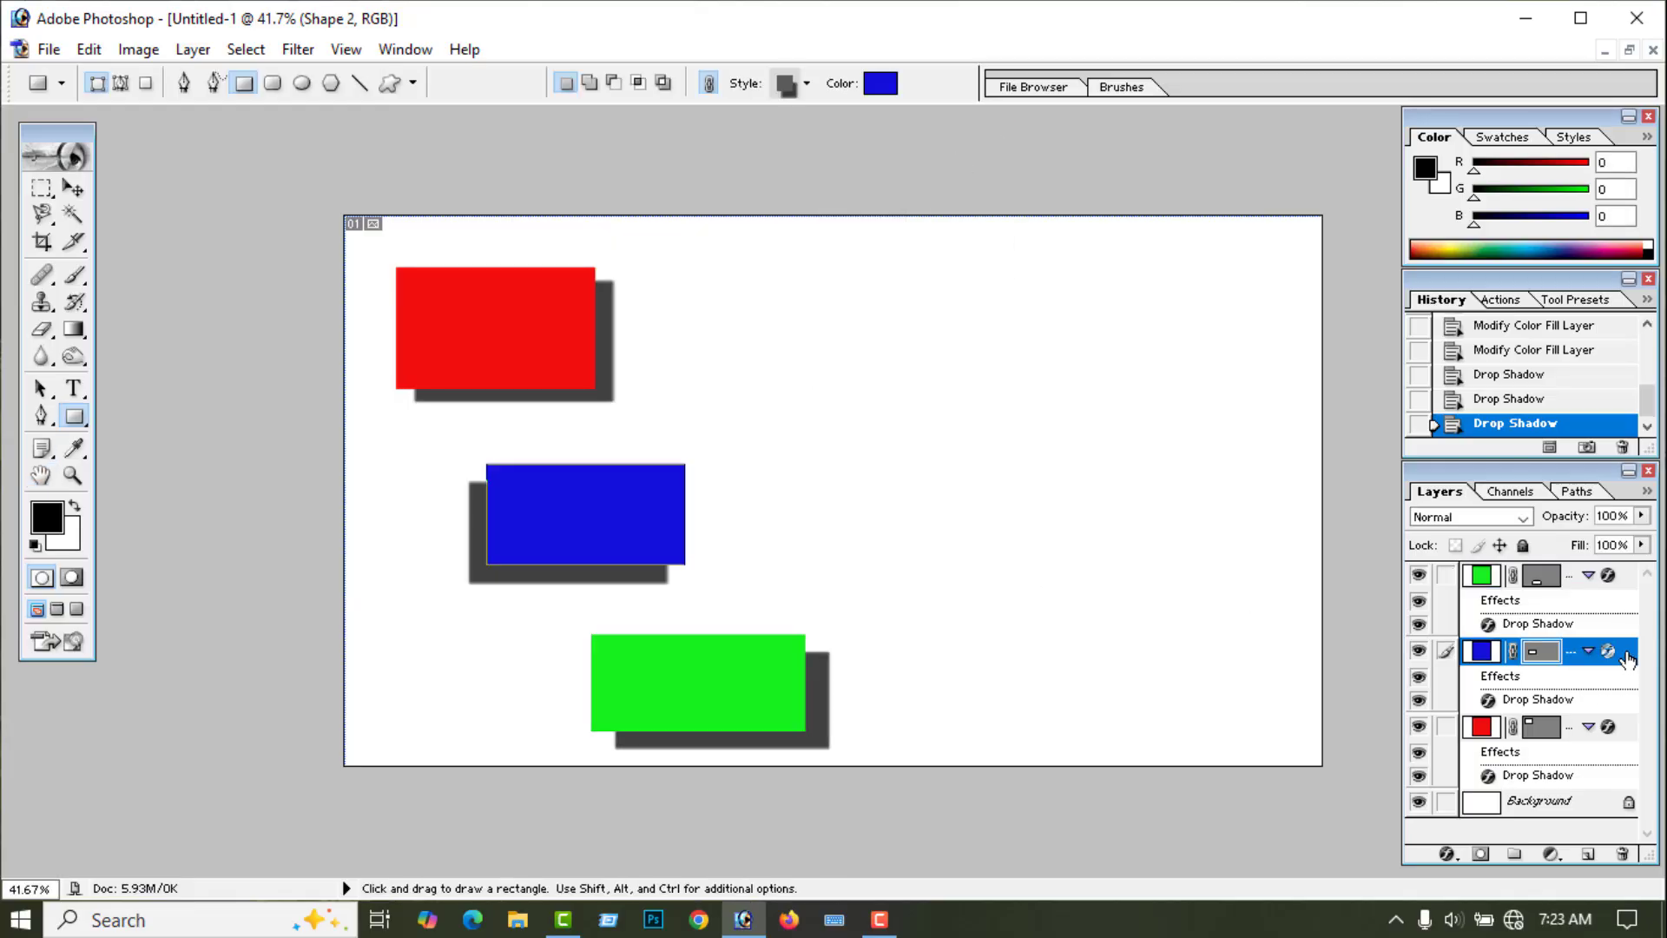
pyautogui.rightClick(1559, 653)
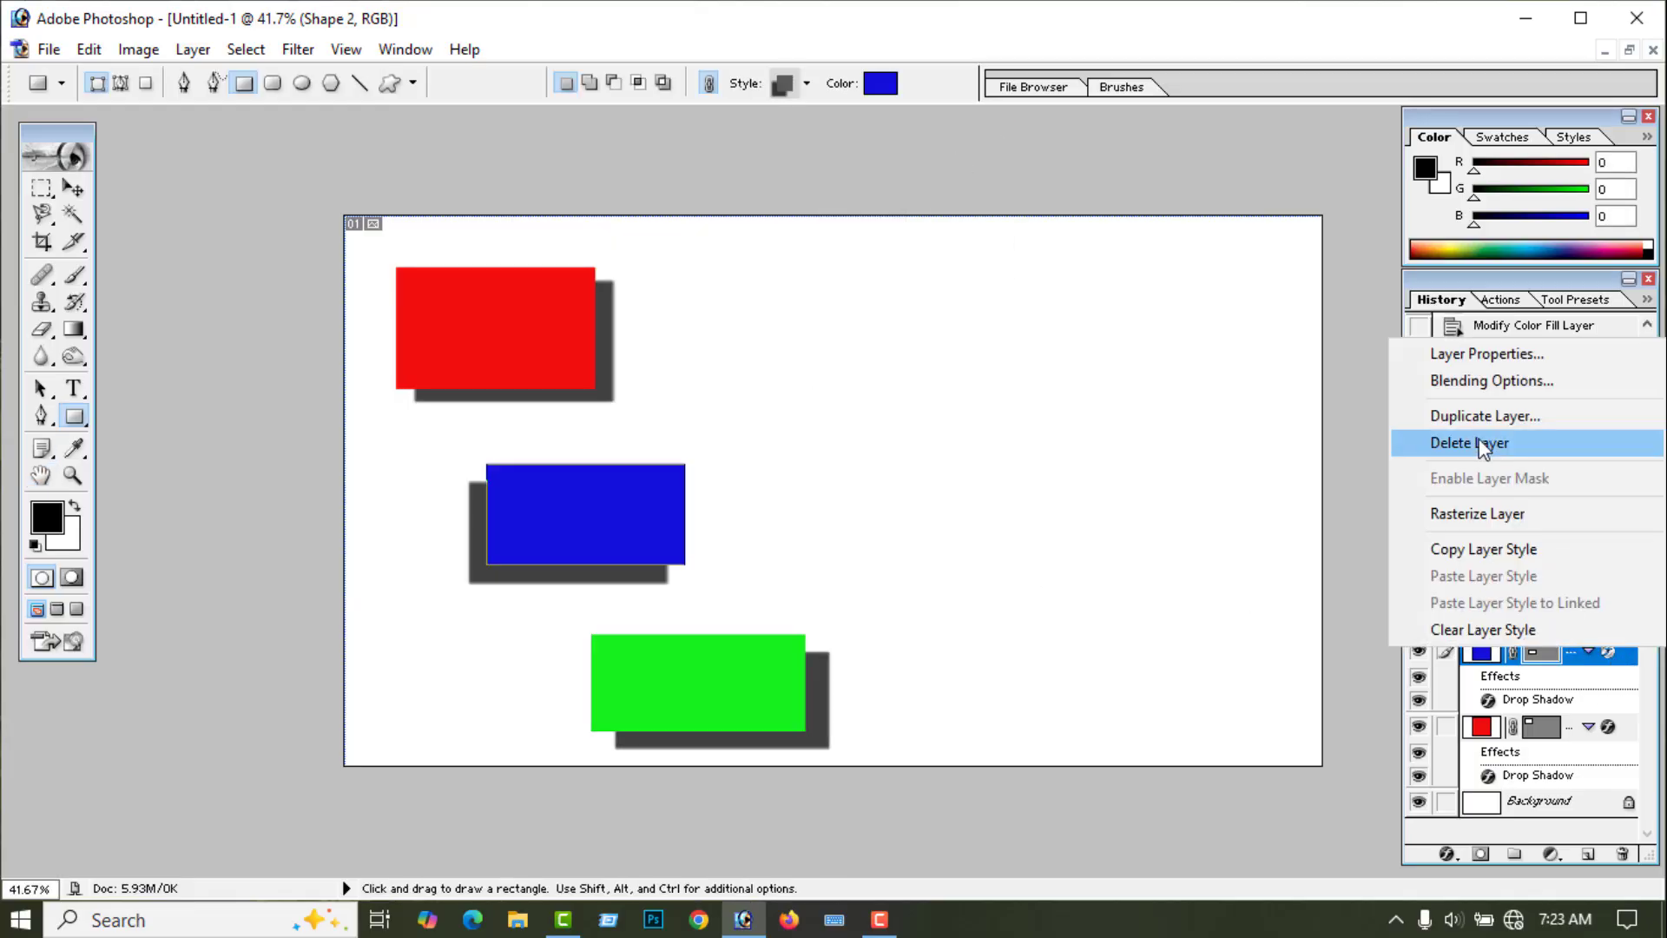
pyautogui.click(1344, 714)
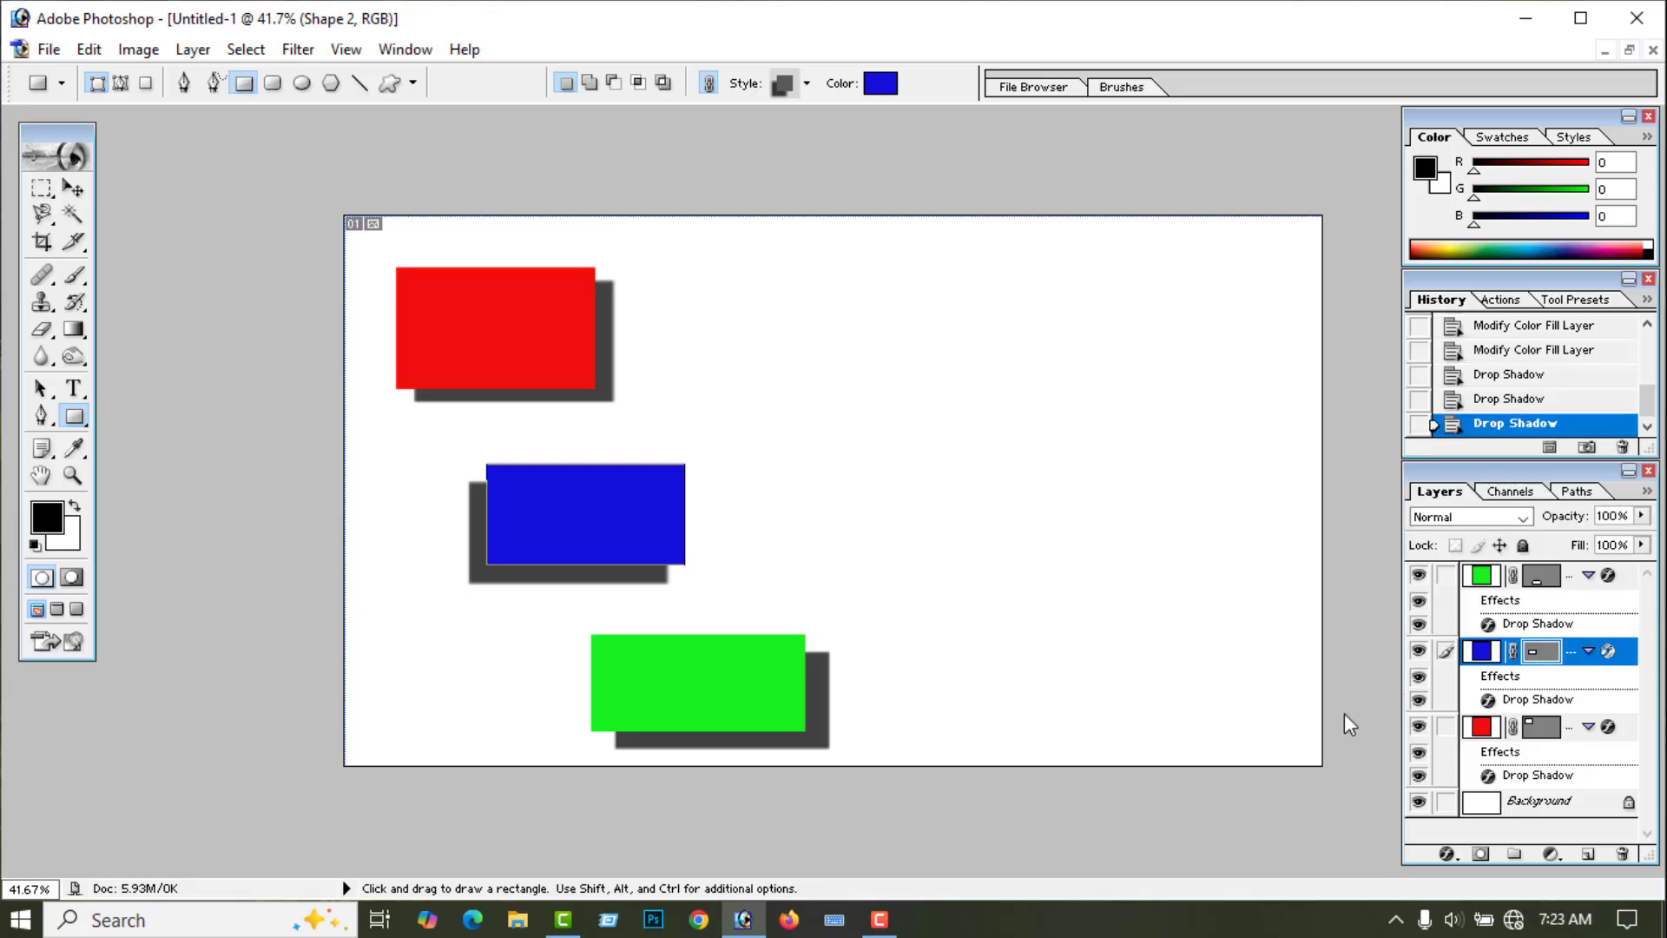
pyautogui.doubleClick(1537, 703)
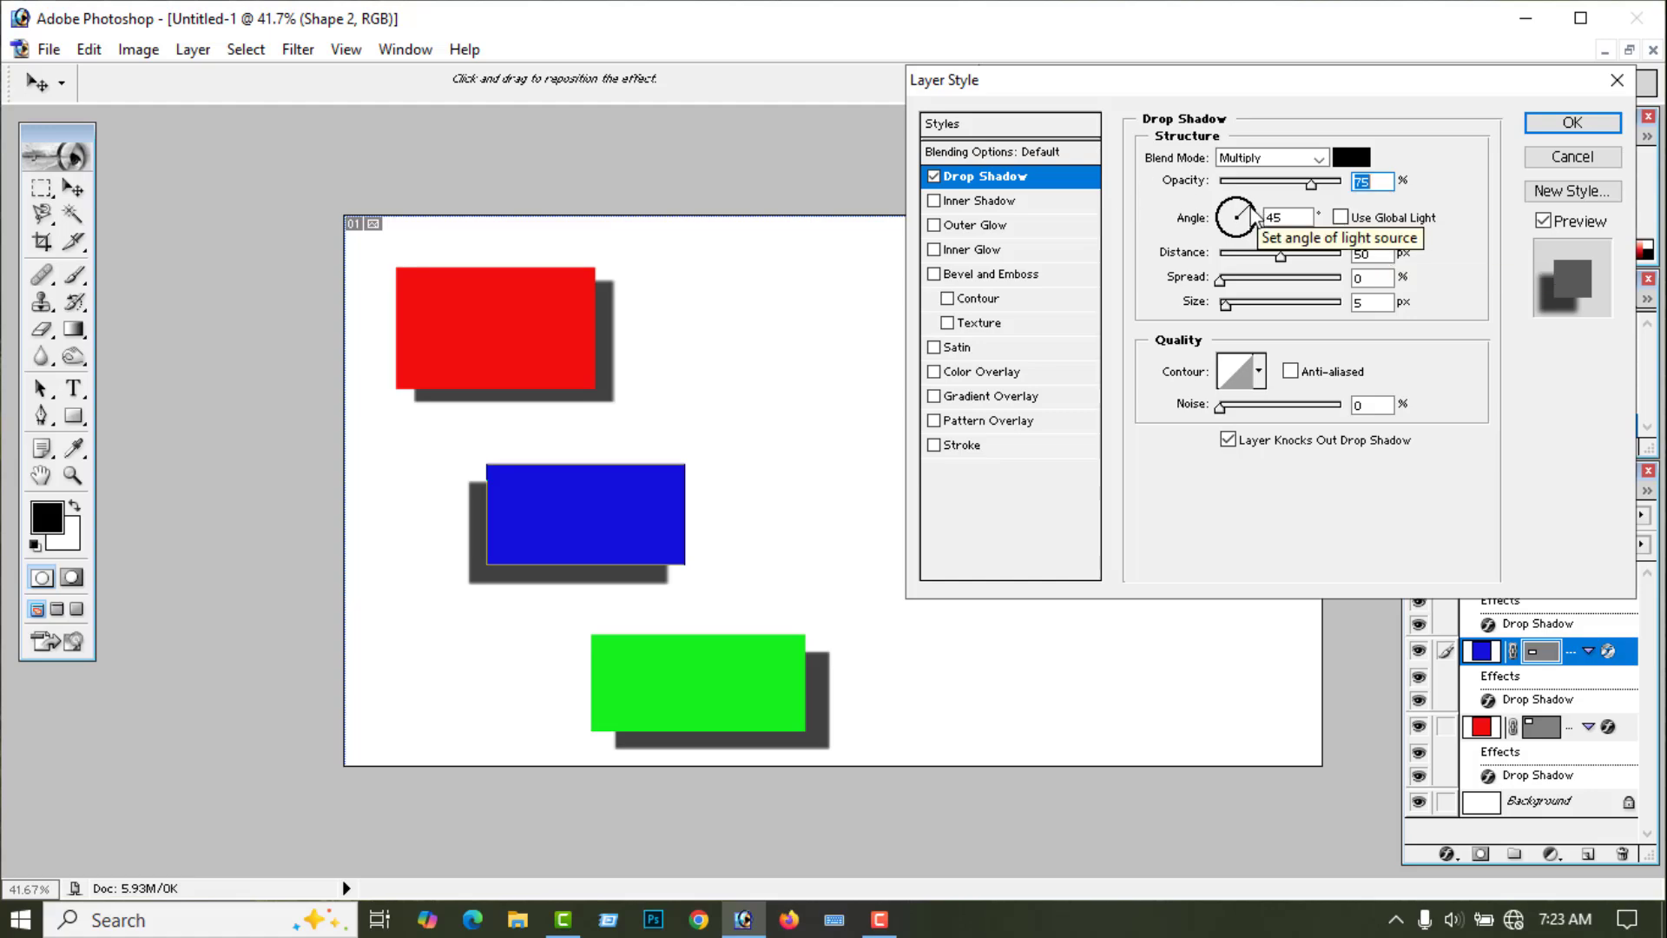
pyautogui.click(1251, 227)
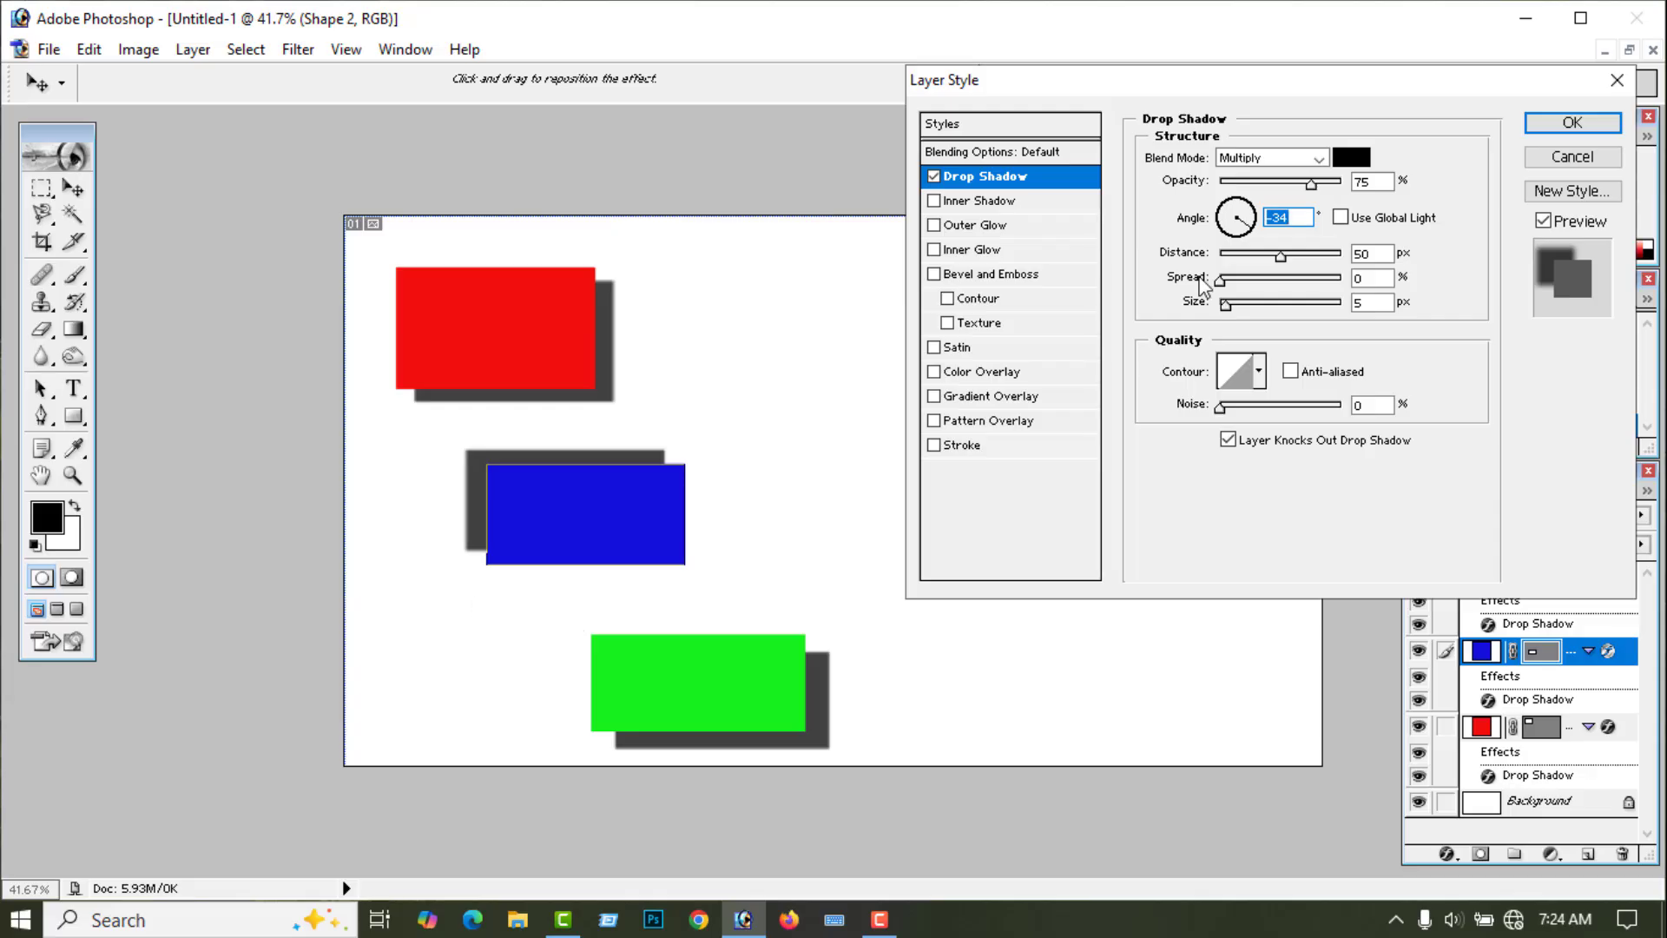
pyautogui.moveTo(1251, 245); pyautogui.dragTo(1252, 224)
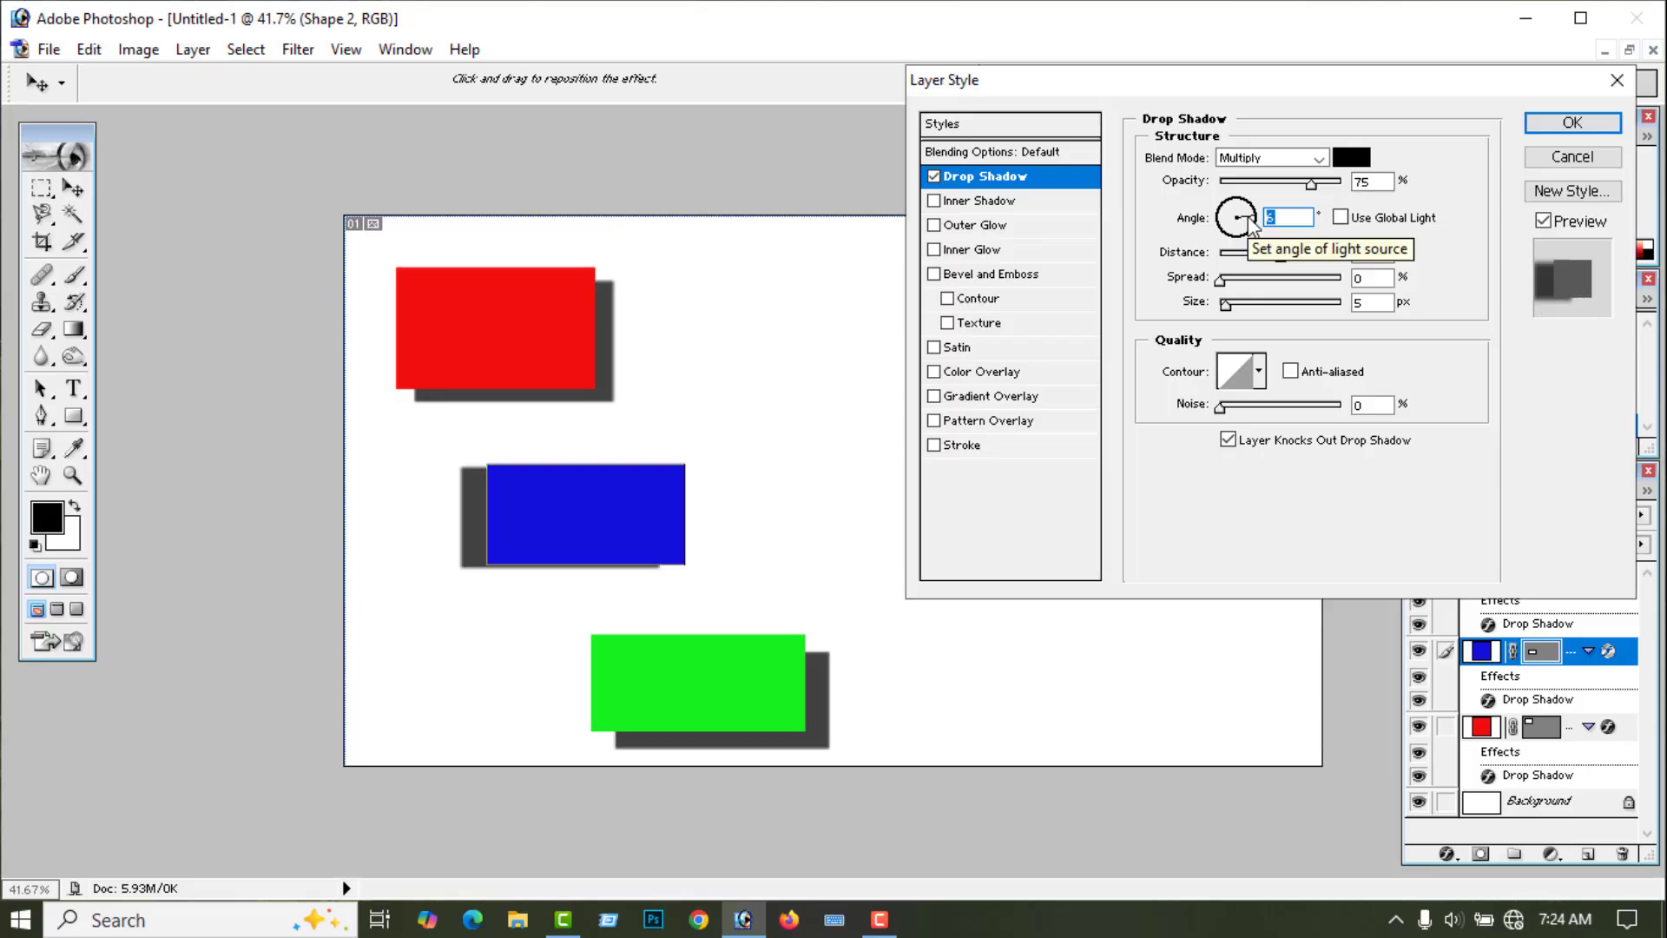
# Step: Try Use Global Light on the blue rectangle's shadow with the angle at -127°, and discard the style changes
pyautogui.click(1341, 218)
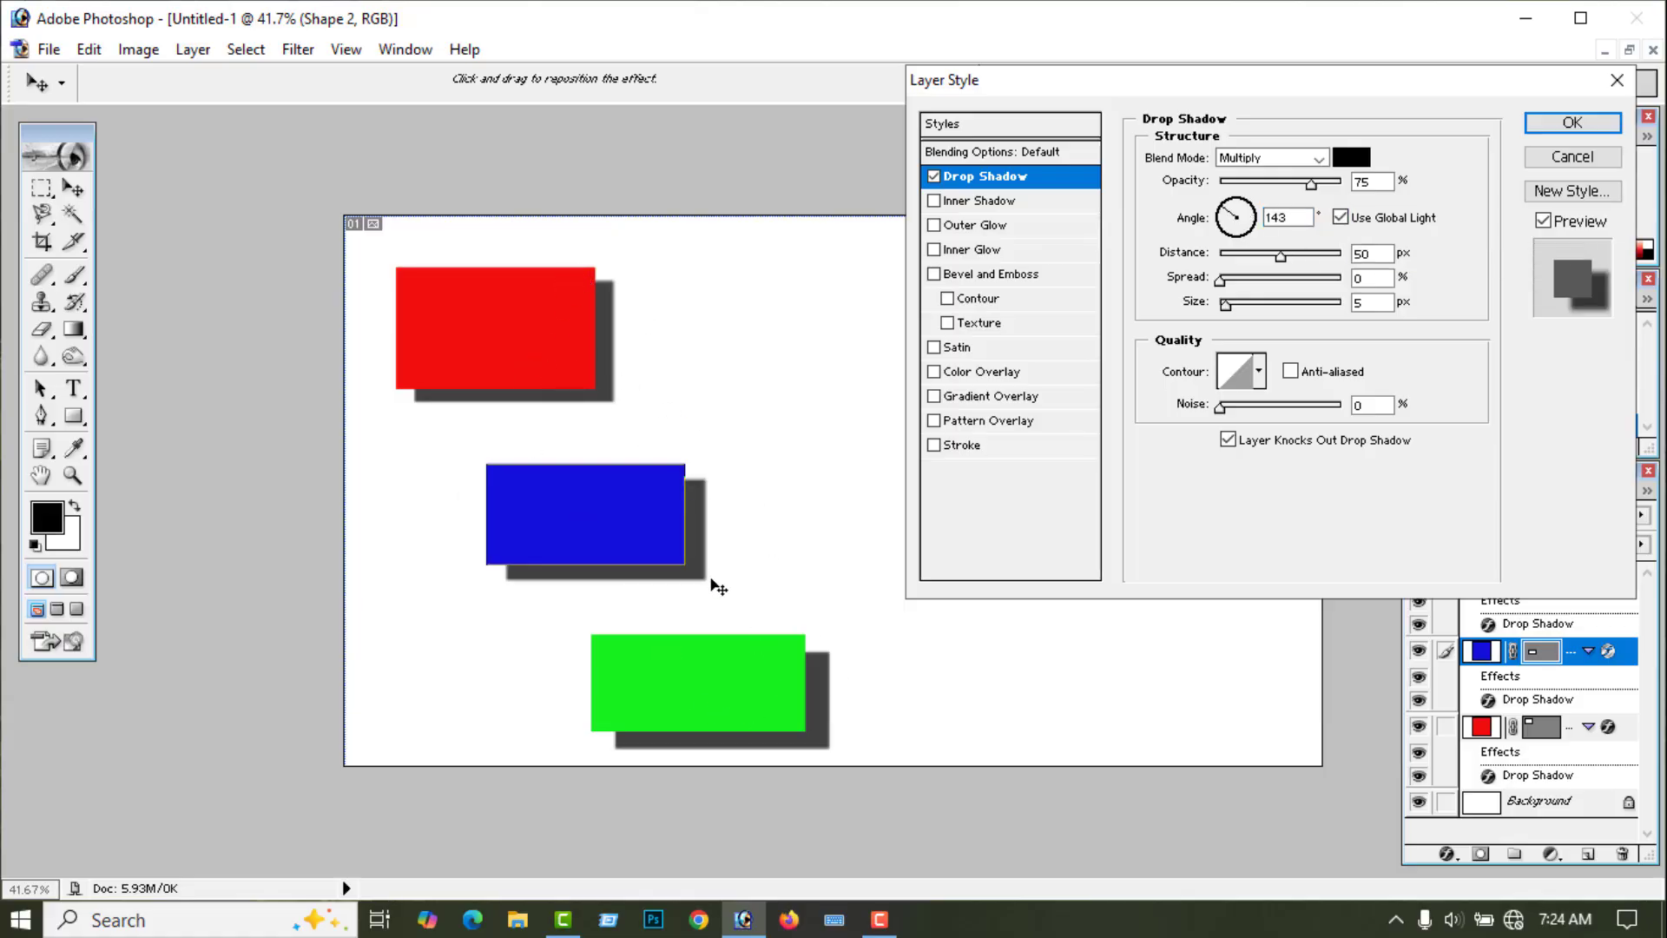
pyautogui.moveTo(1228, 217); pyautogui.dragTo(1219, 251)
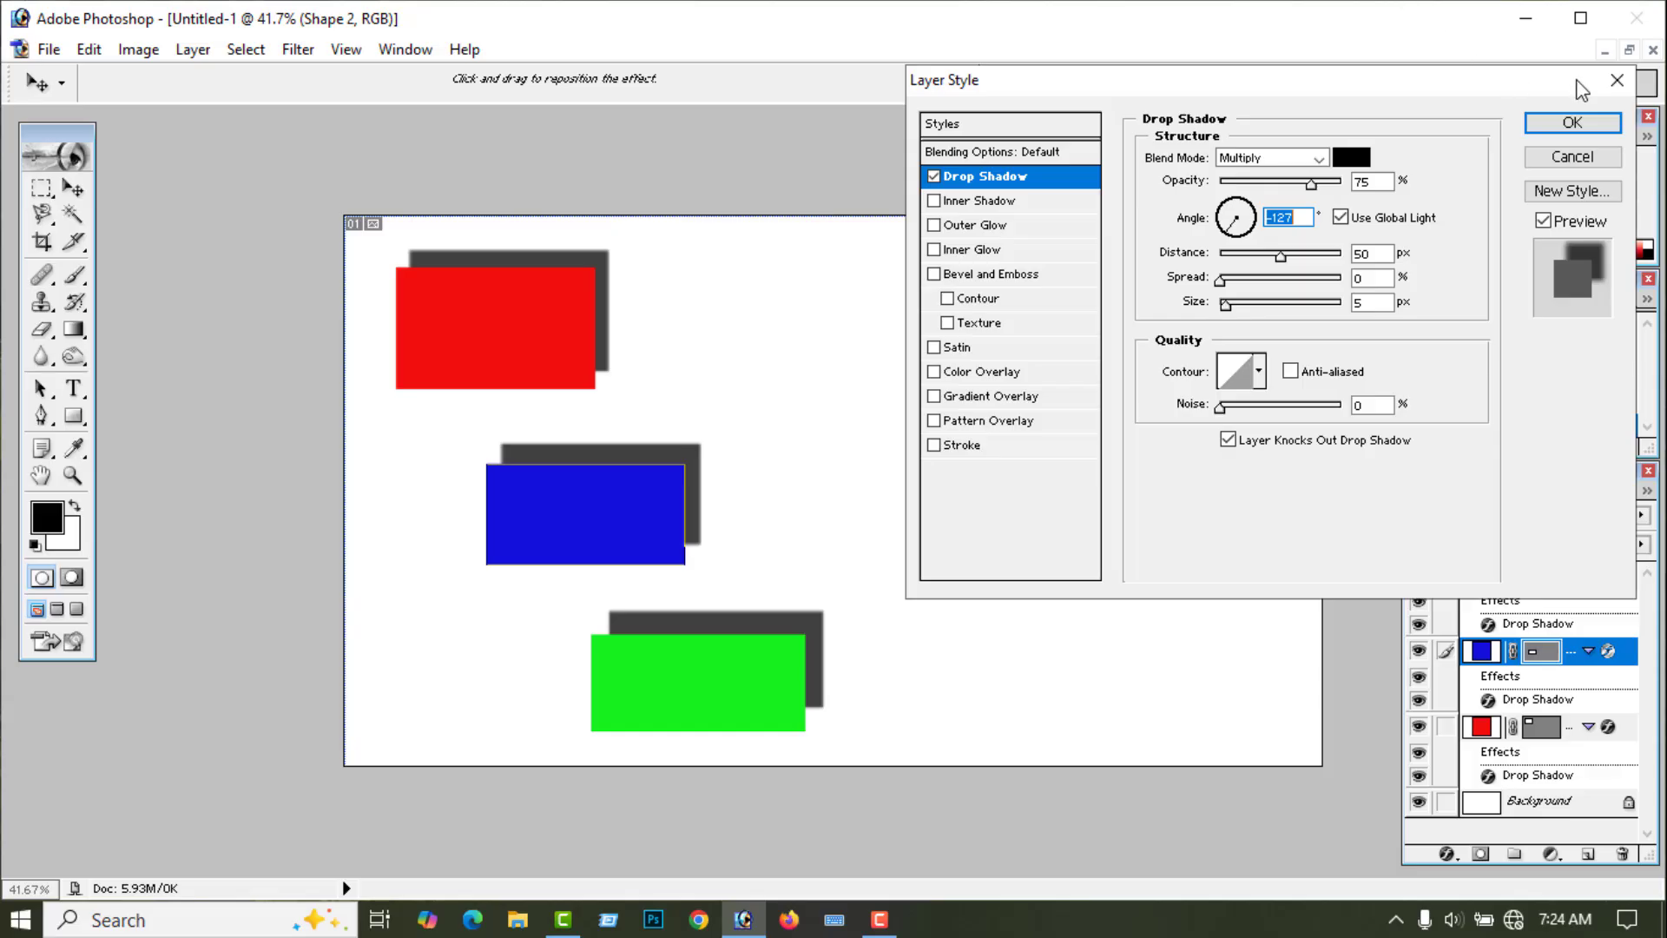
pyautogui.click(1615, 83)
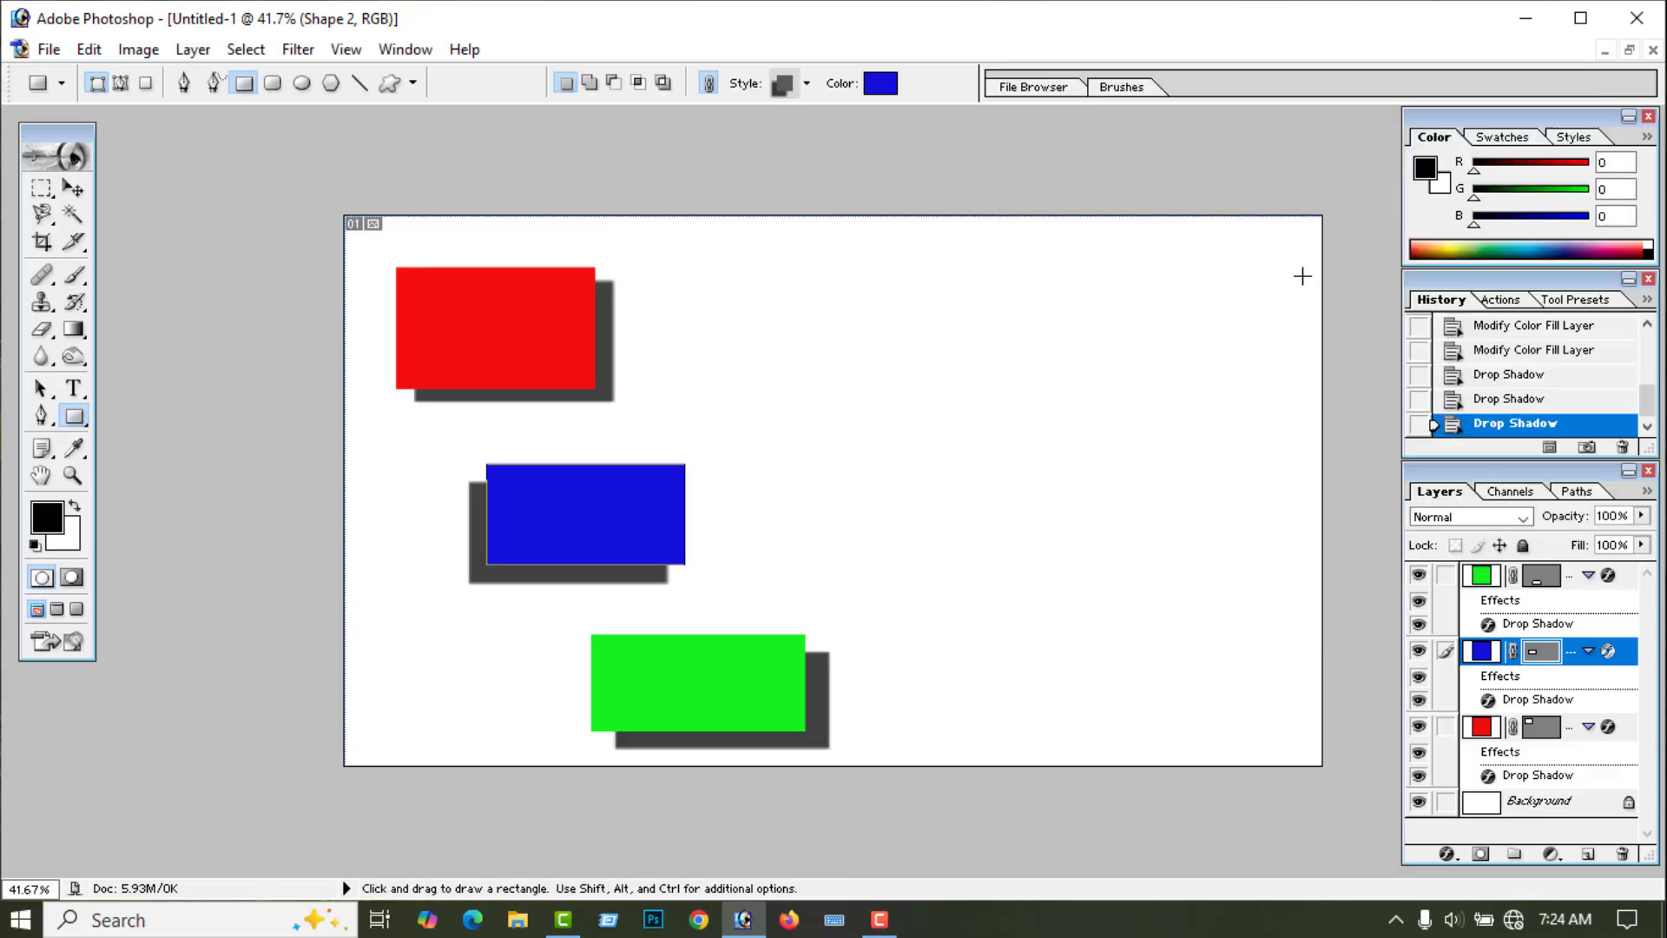